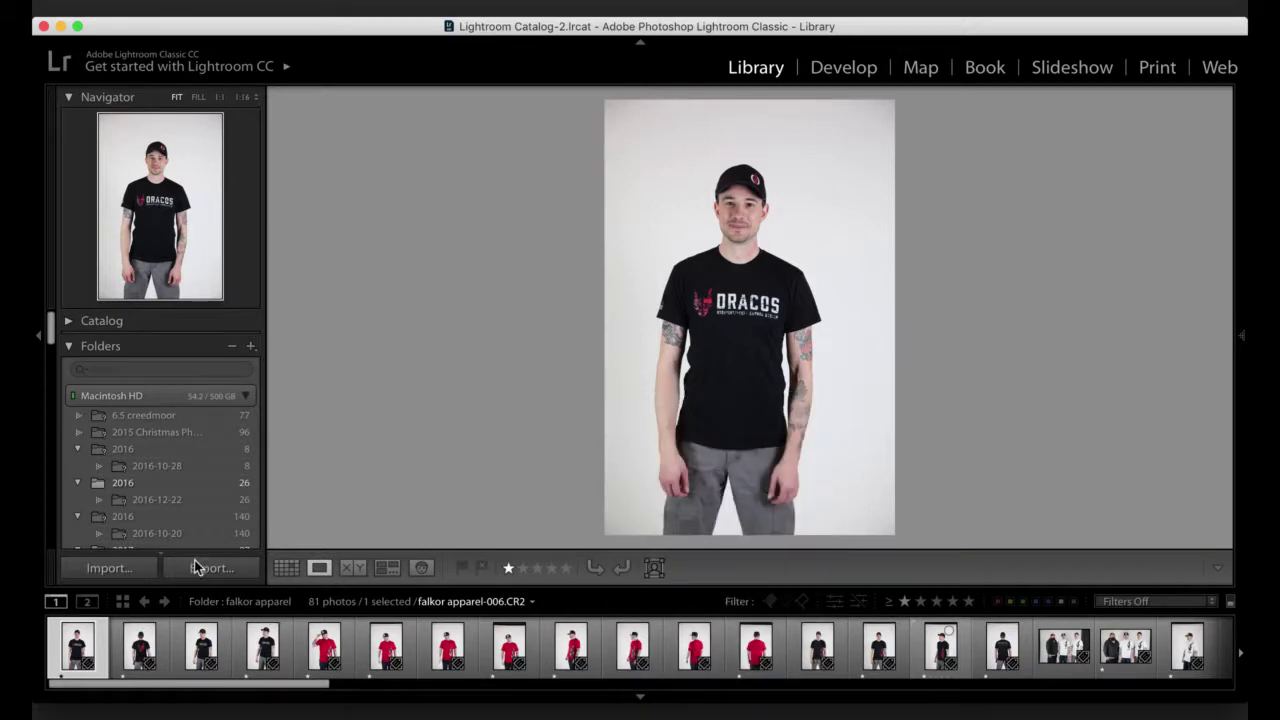
# Step: Browse the falkor apparel photos one by one from falkor apparel-006.CR2 to falkor apparel-072.CR2
pyautogui.press('Right')
pyautogui.press('Right')
pyautogui.press('Right')
pyautogui.press('Right')
pyautogui.press('Right')
pyautogui.press('Right')
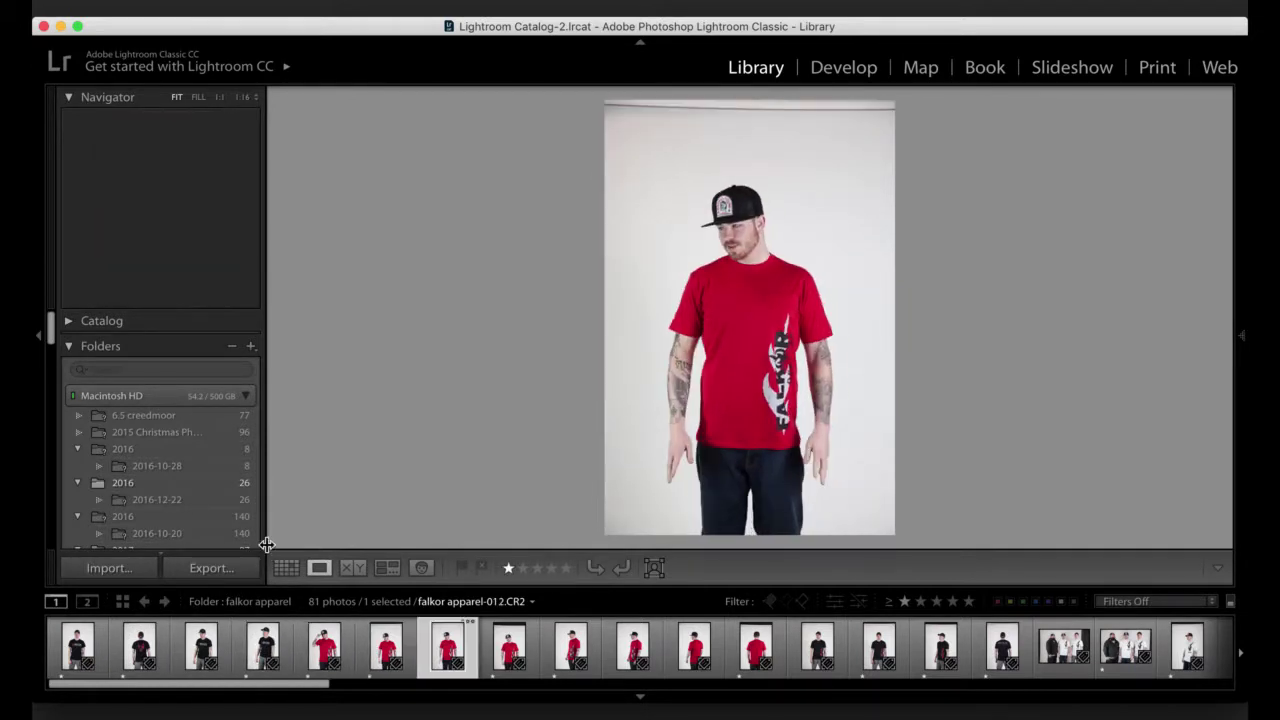
pyautogui.press('Right')
pyautogui.press('Right')
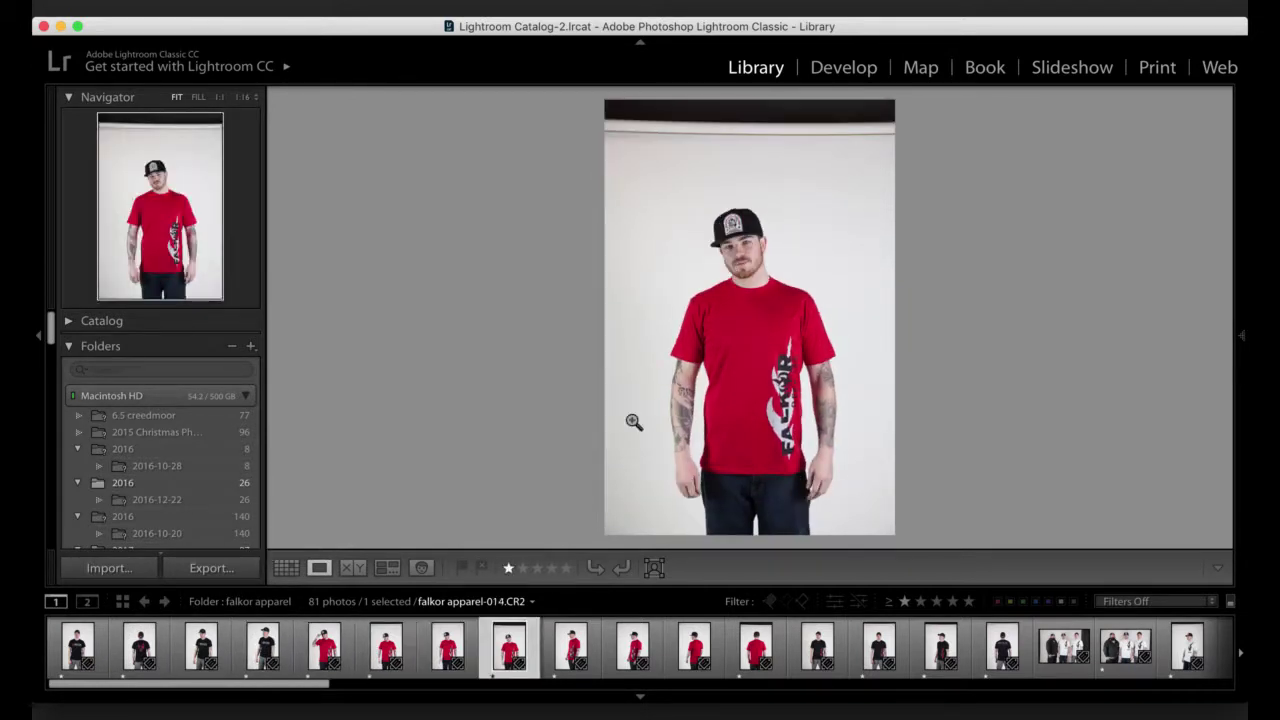
pyautogui.press('Right')
pyautogui.press('Right')
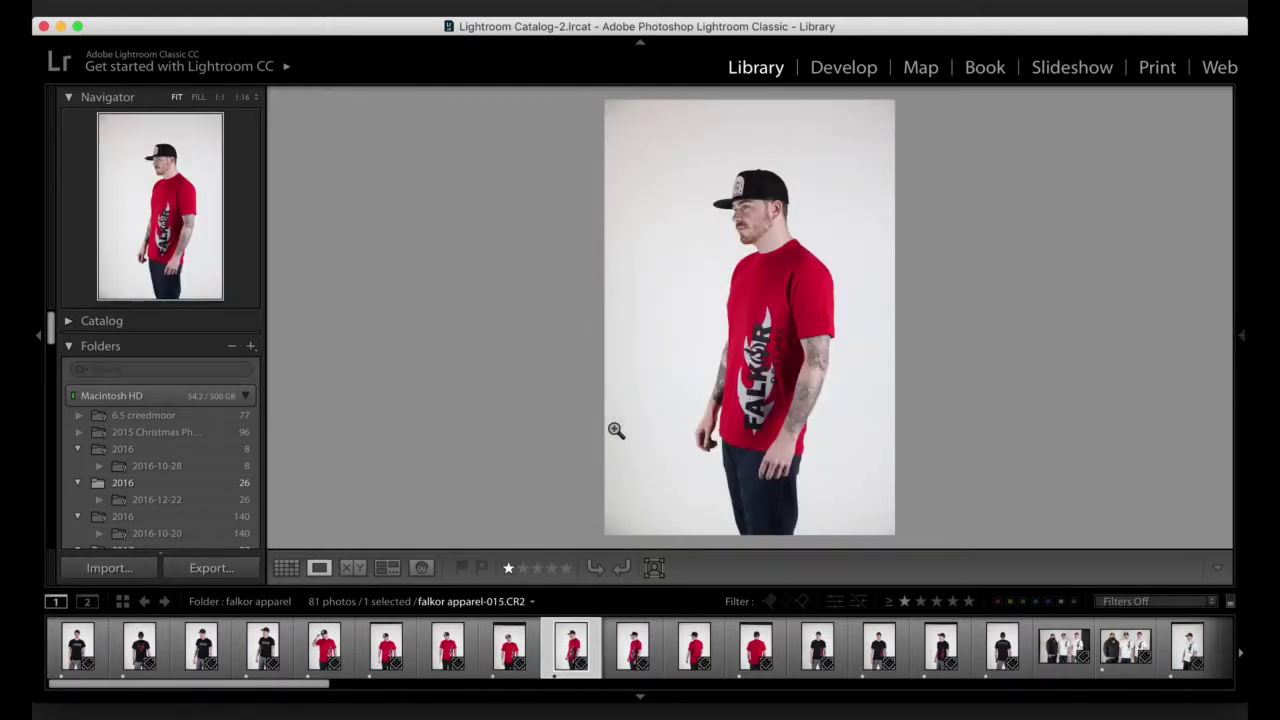
pyautogui.press('Right')
pyautogui.press('Right')
pyautogui.press('Right')
pyautogui.press('Right')
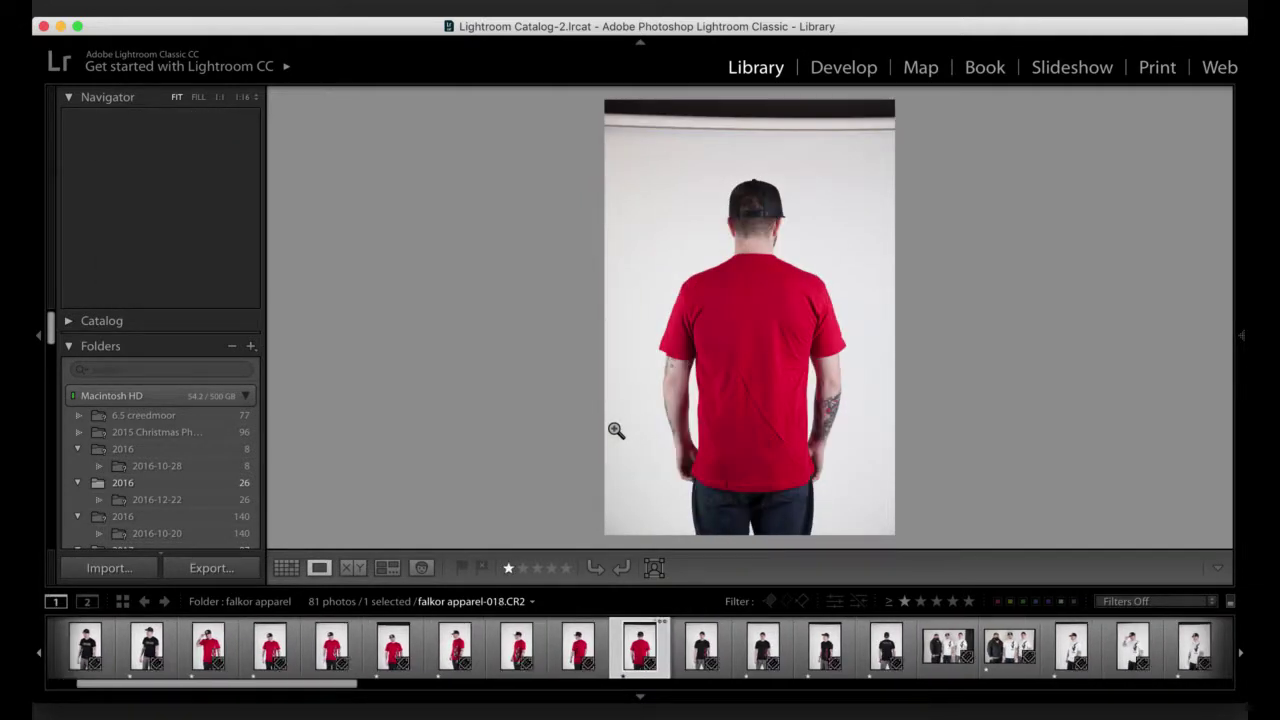
pyautogui.press('Right')
pyautogui.press('Right')
pyautogui.press('Right')
pyautogui.press('Right')
pyautogui.press('Right')
pyautogui.press('Right')
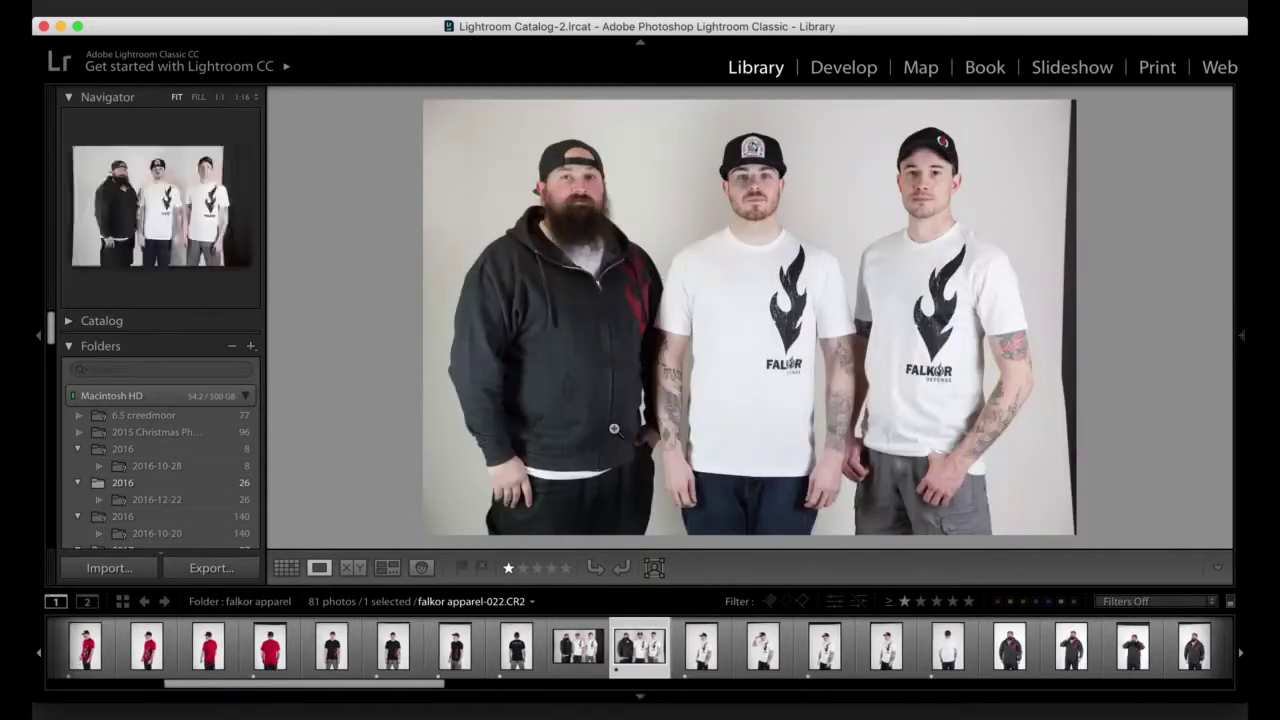
pyautogui.press('Right')
pyautogui.press('Right')
pyautogui.press('Right')
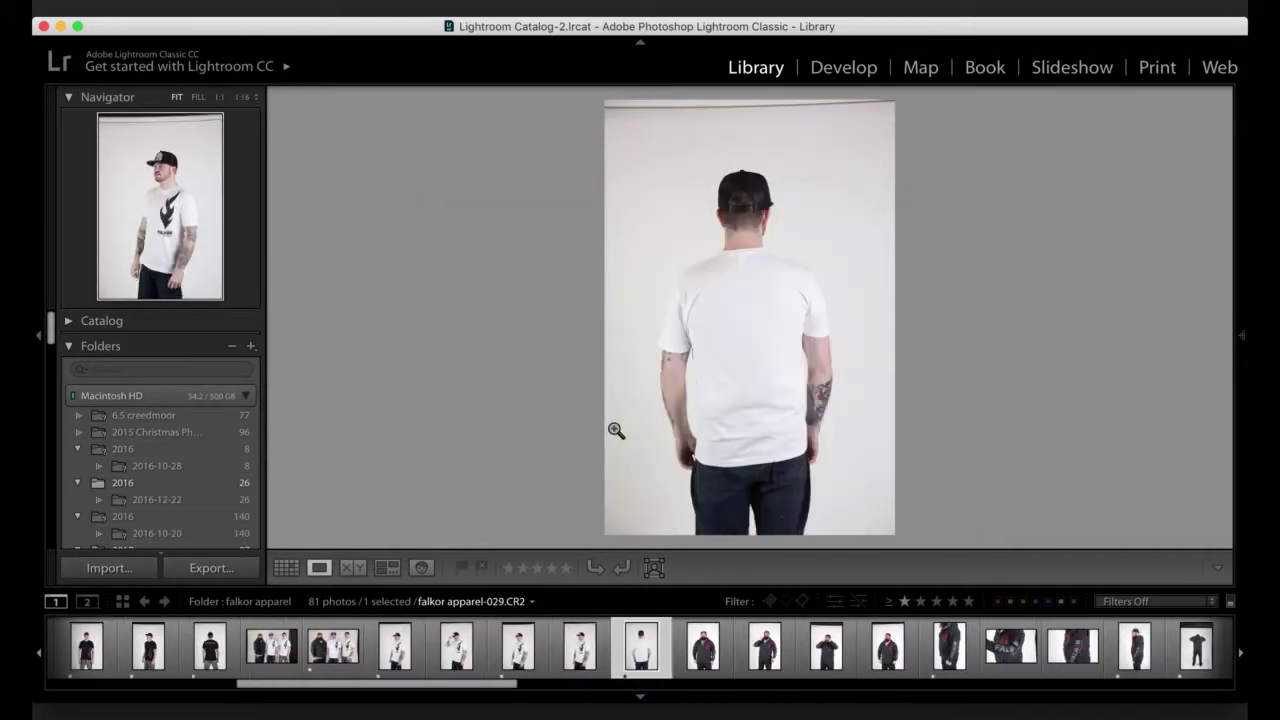
pyautogui.press('Right')
pyautogui.press('Right')
pyautogui.press('Right')
pyautogui.press('Right')
pyautogui.press('Right')
pyautogui.press('Right')
pyautogui.press('Right')
pyautogui.press('Right')
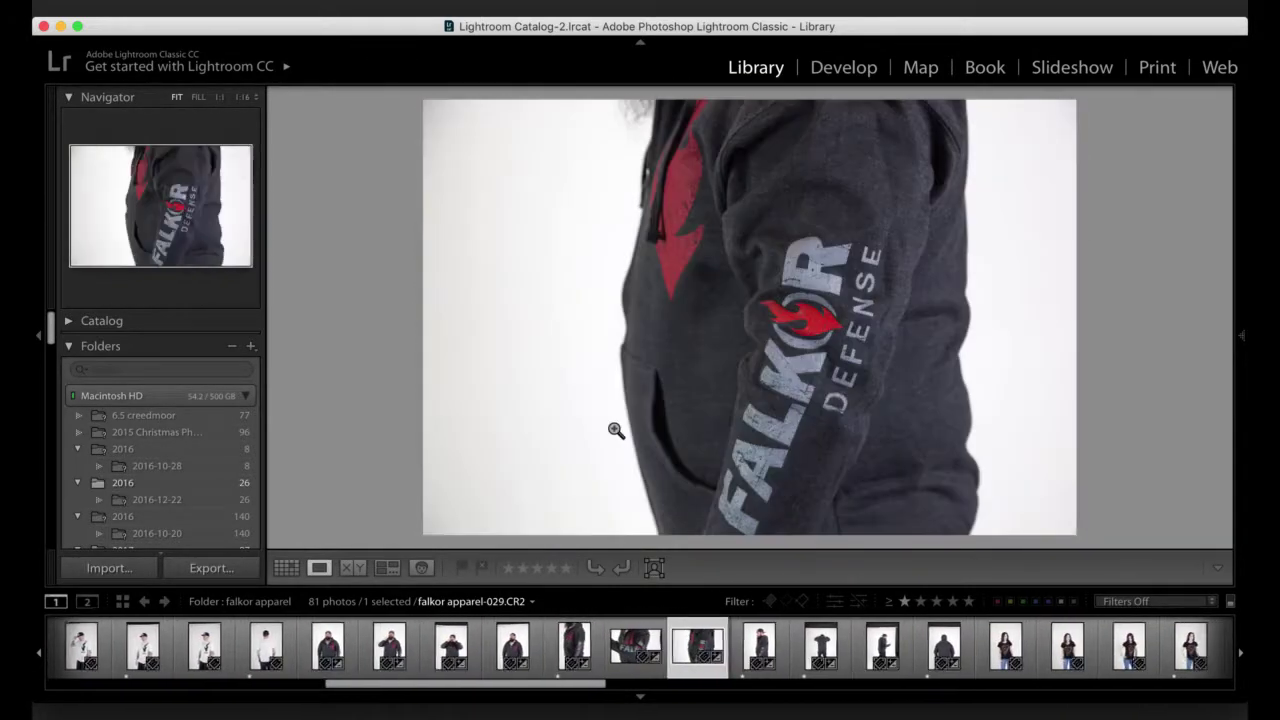
pyautogui.press('Right')
pyautogui.press('Right')
pyautogui.press('Right')
pyautogui.press('Right')
pyautogui.press('Right')
pyautogui.press('Right')
pyautogui.press('Right')
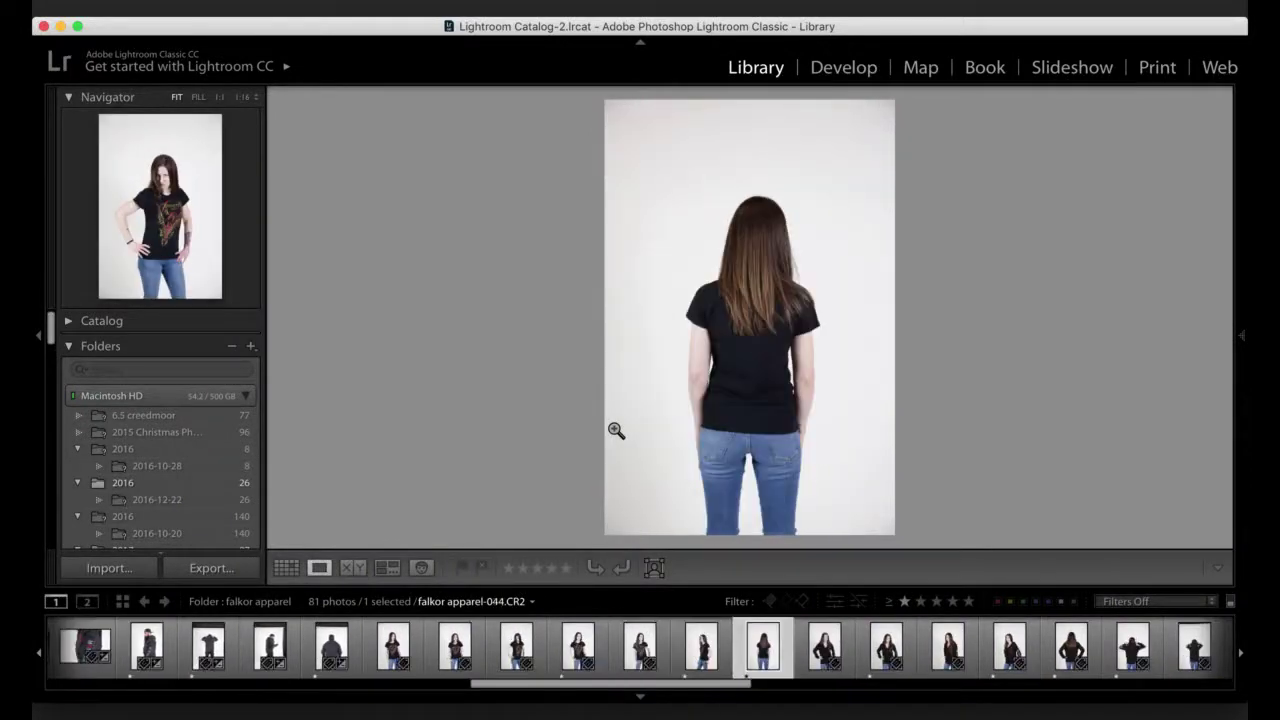
pyautogui.press('Right')
pyautogui.press('Right')
pyautogui.press('Right')
pyautogui.press('Right')
pyautogui.press('Right')
pyautogui.press('Right')
pyautogui.press('Right')
pyautogui.press('Right')
pyautogui.press('Right')
pyautogui.press('Right')
pyautogui.press('Right')
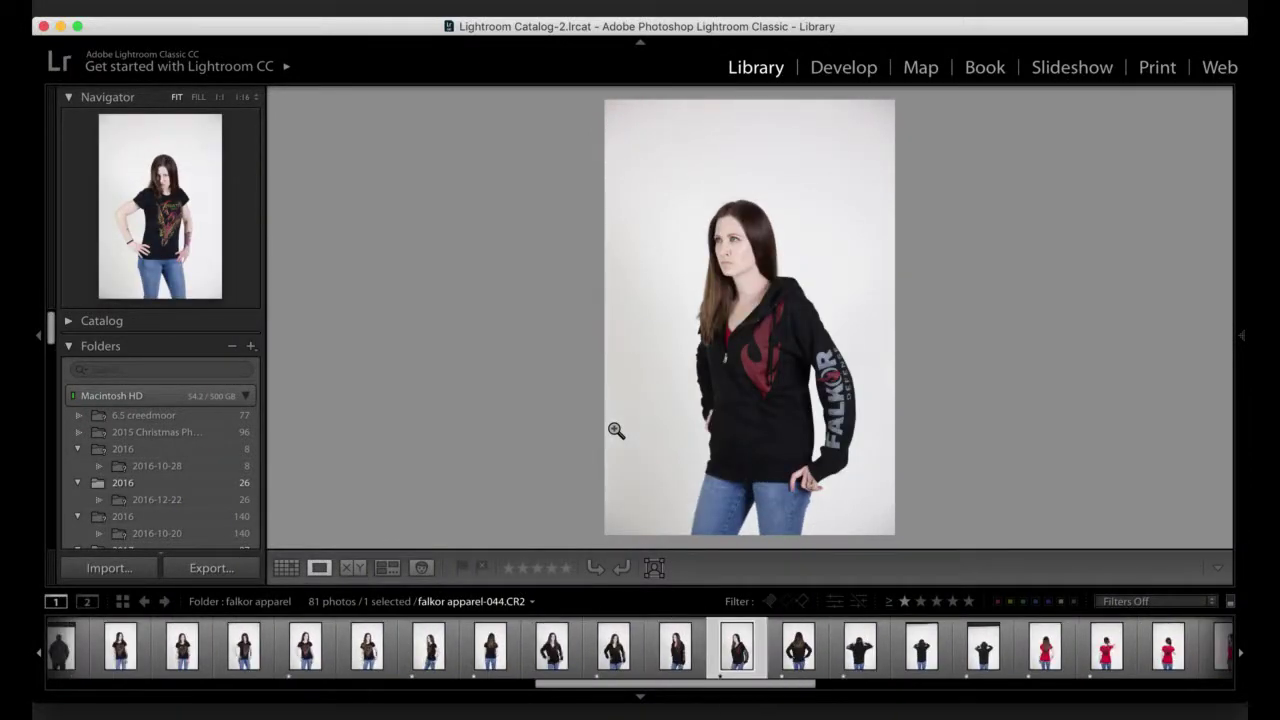
pyautogui.press('Right')
pyautogui.press('Right')
pyautogui.press('Right')
pyautogui.press('Right')
pyautogui.press('Right')
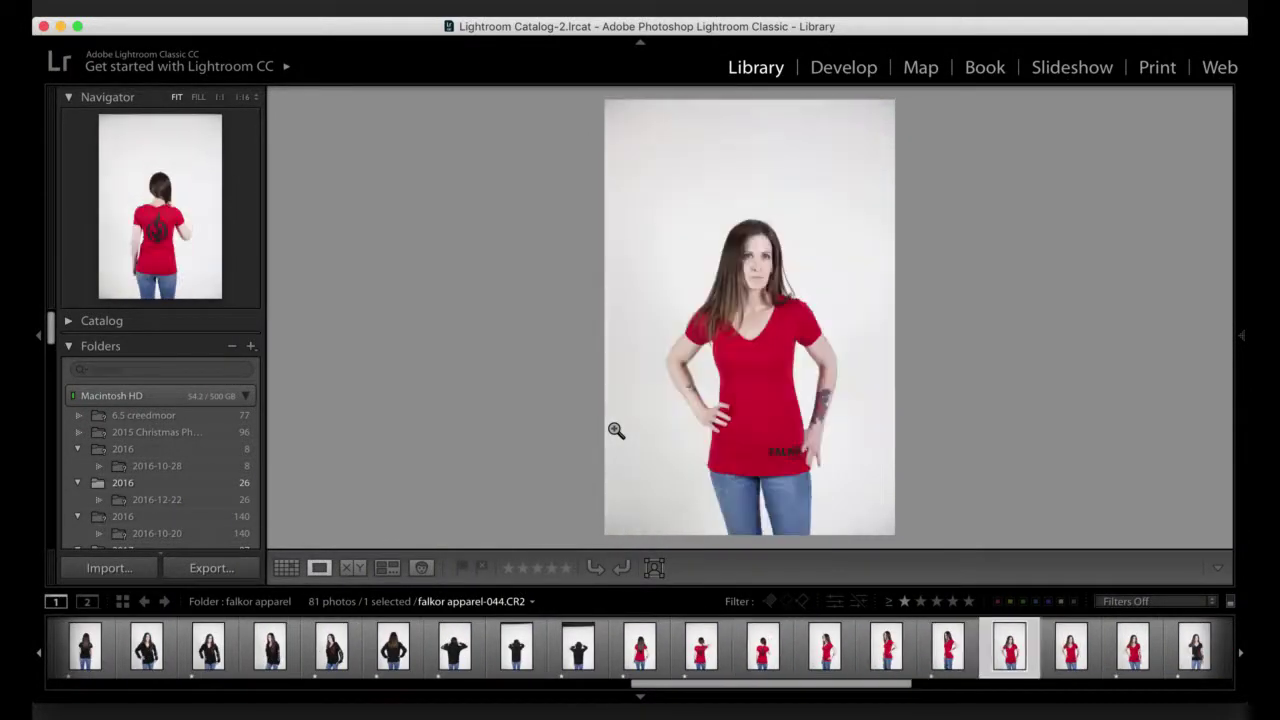
pyautogui.press('Right')
pyautogui.press('Right')
pyautogui.press('Right')
pyautogui.press('Right')
pyautogui.press('Right')
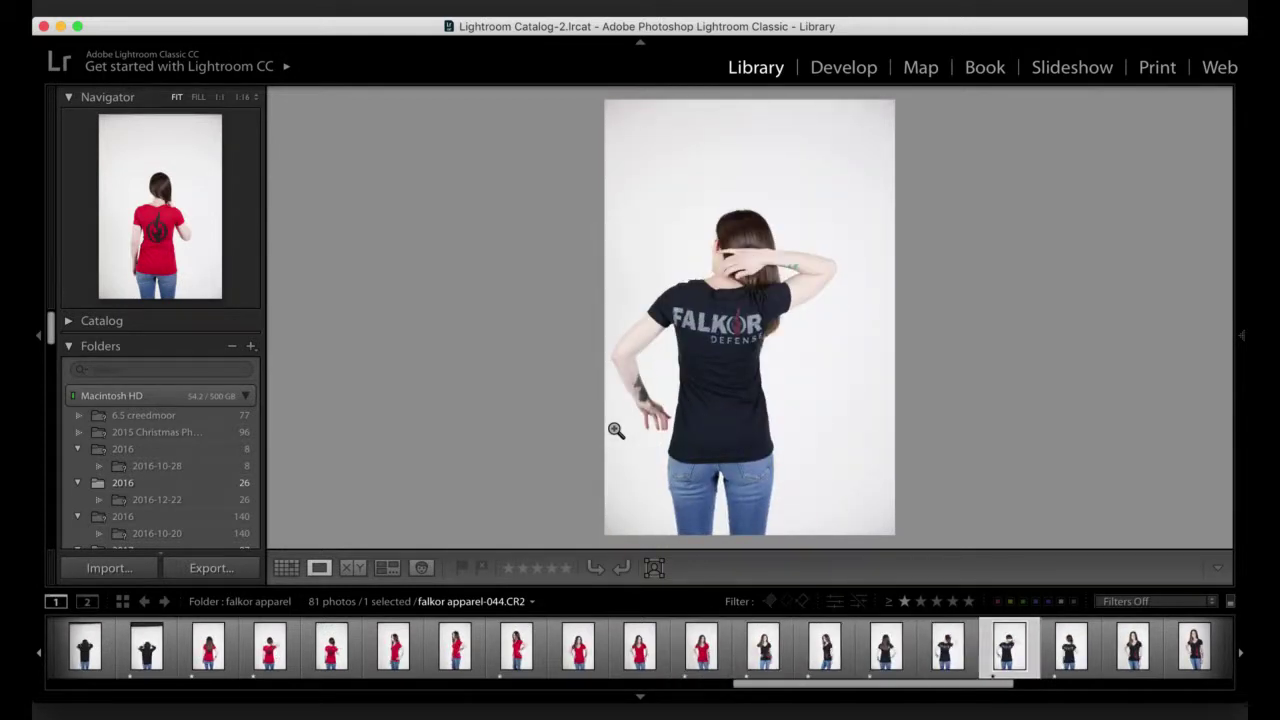
pyautogui.press('1')
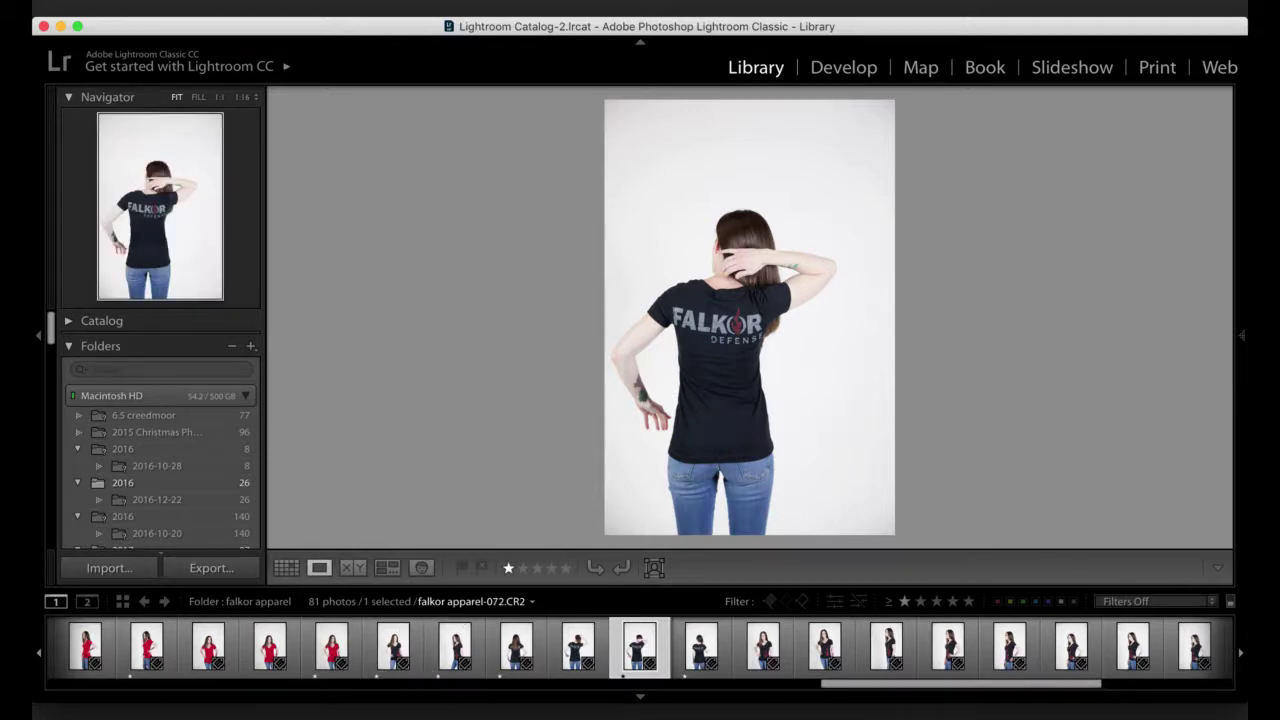
# Step: Switch to Chrome and examine the product photos on Falkor Defense's Men's category page
pyautogui.press('super+Tab')
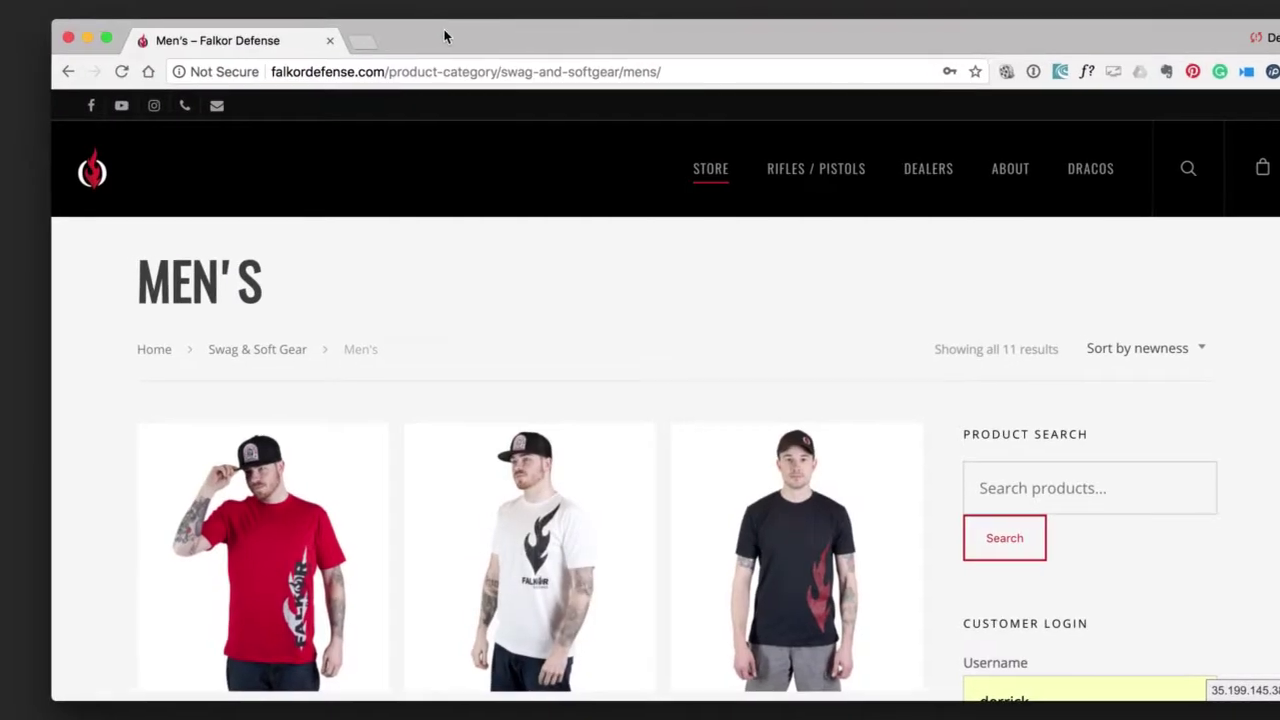
pyautogui.scroll(-3, 437, 315)
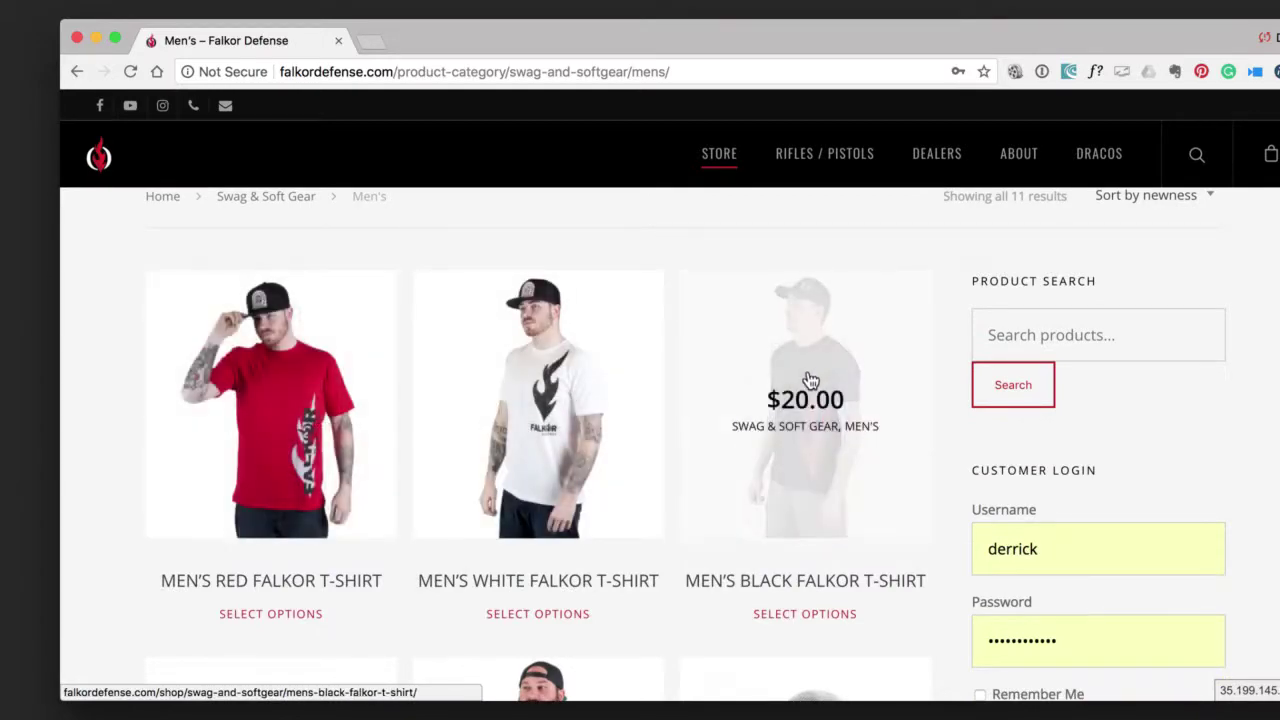
pyautogui.scroll(-5, 494, 389)
pyautogui.scroll(-3, 451, 494)
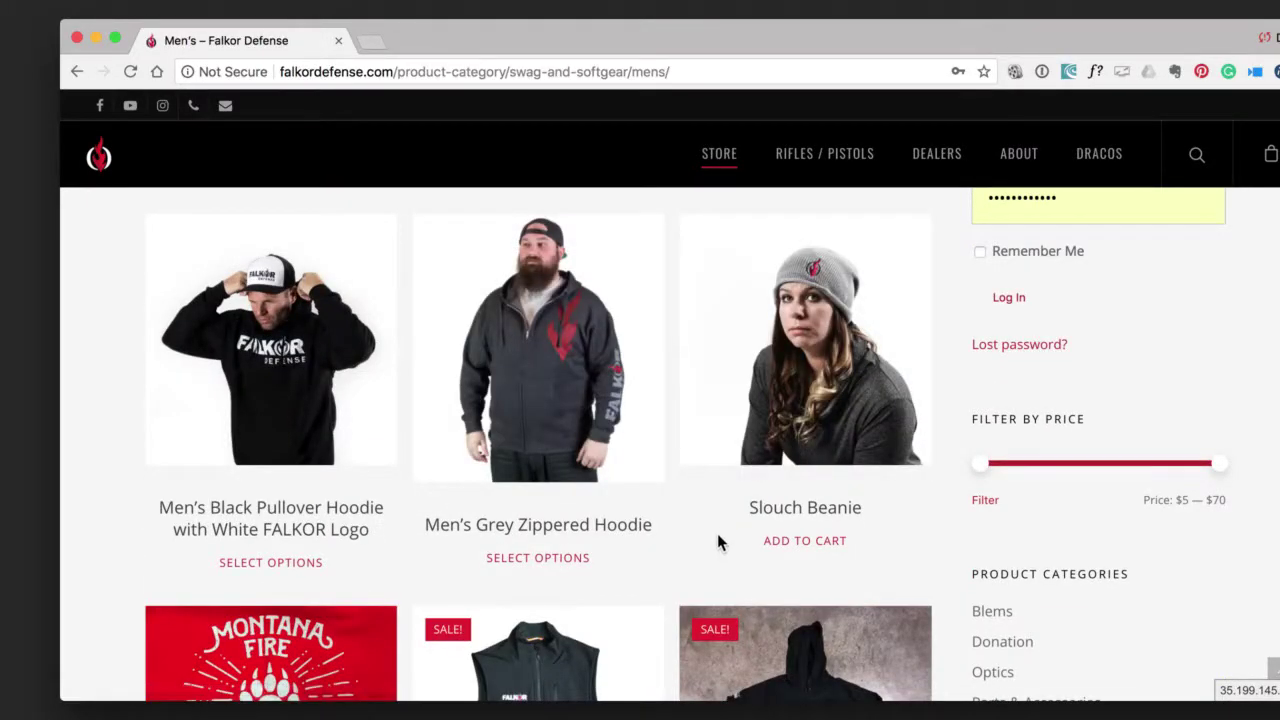
pyautogui.scroll(-5, 716, 534)
pyautogui.scroll(-10, 714, 528)
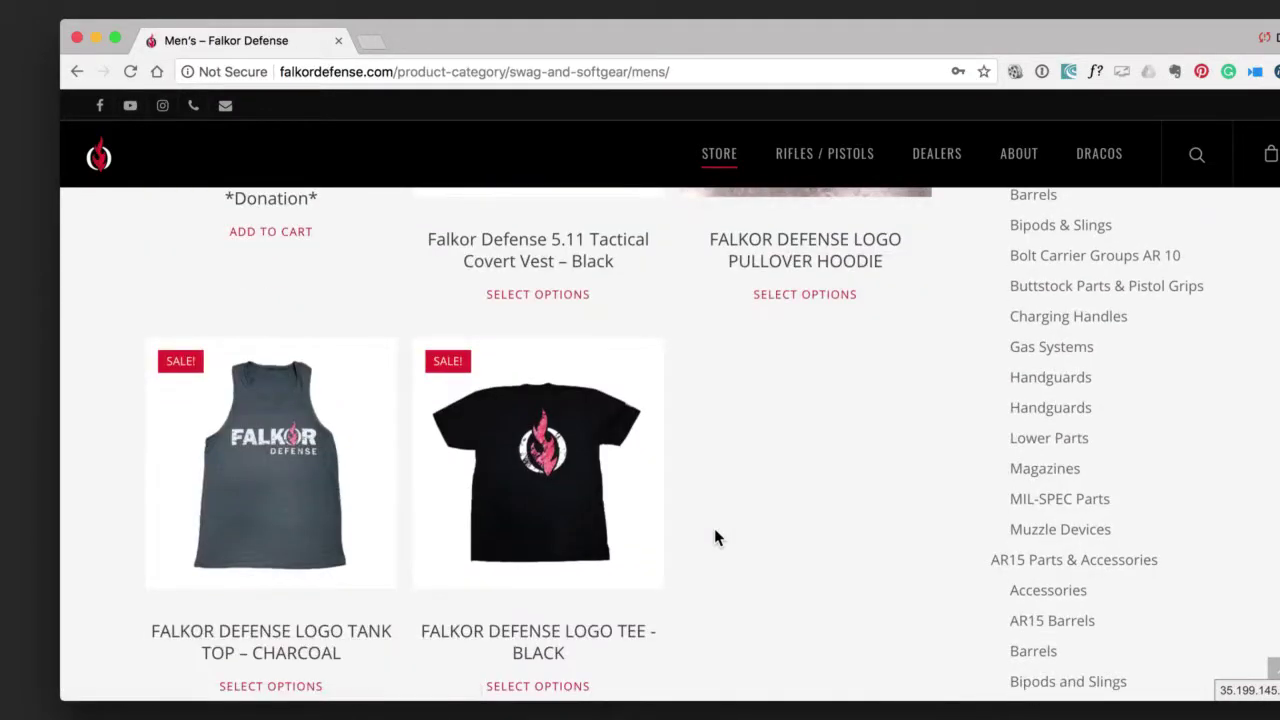
pyautogui.scroll(20, 714, 523)
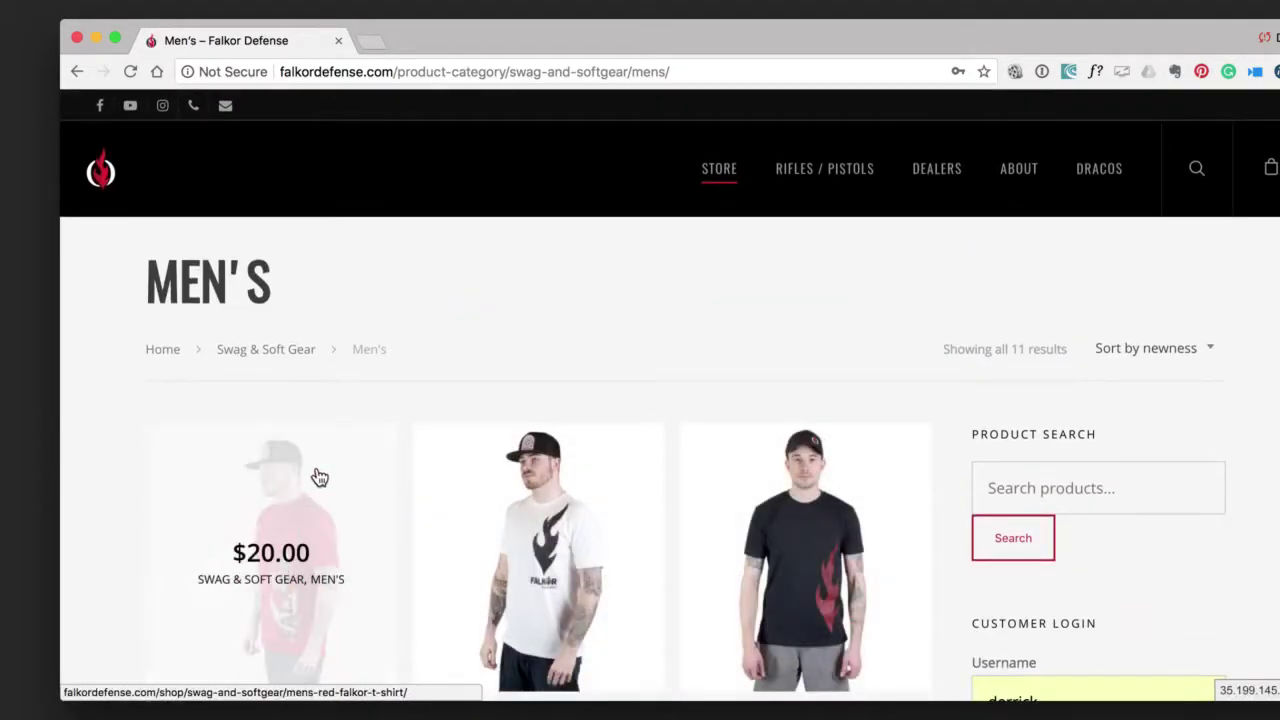
# Step: Open the Men's Red Falkor T-Shirt product page and examine its photos and description
pyautogui.click(319, 477)
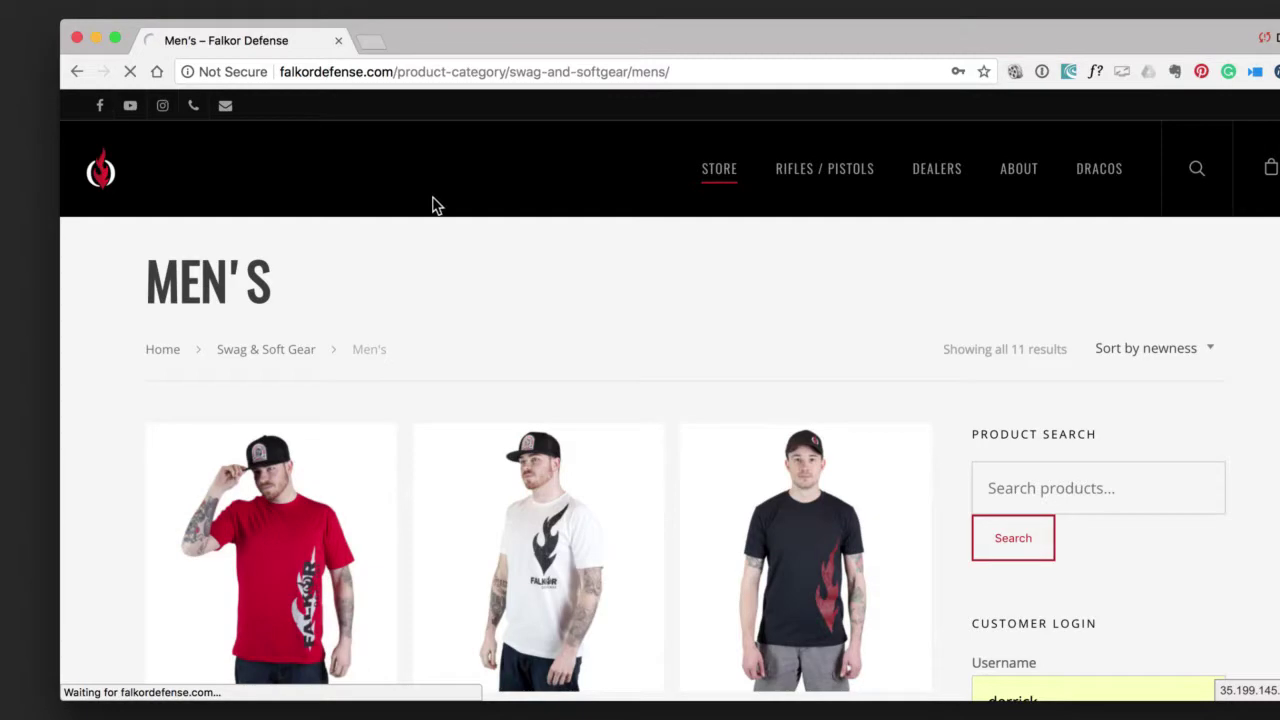
pyautogui.scroll(-3, 377, 409)
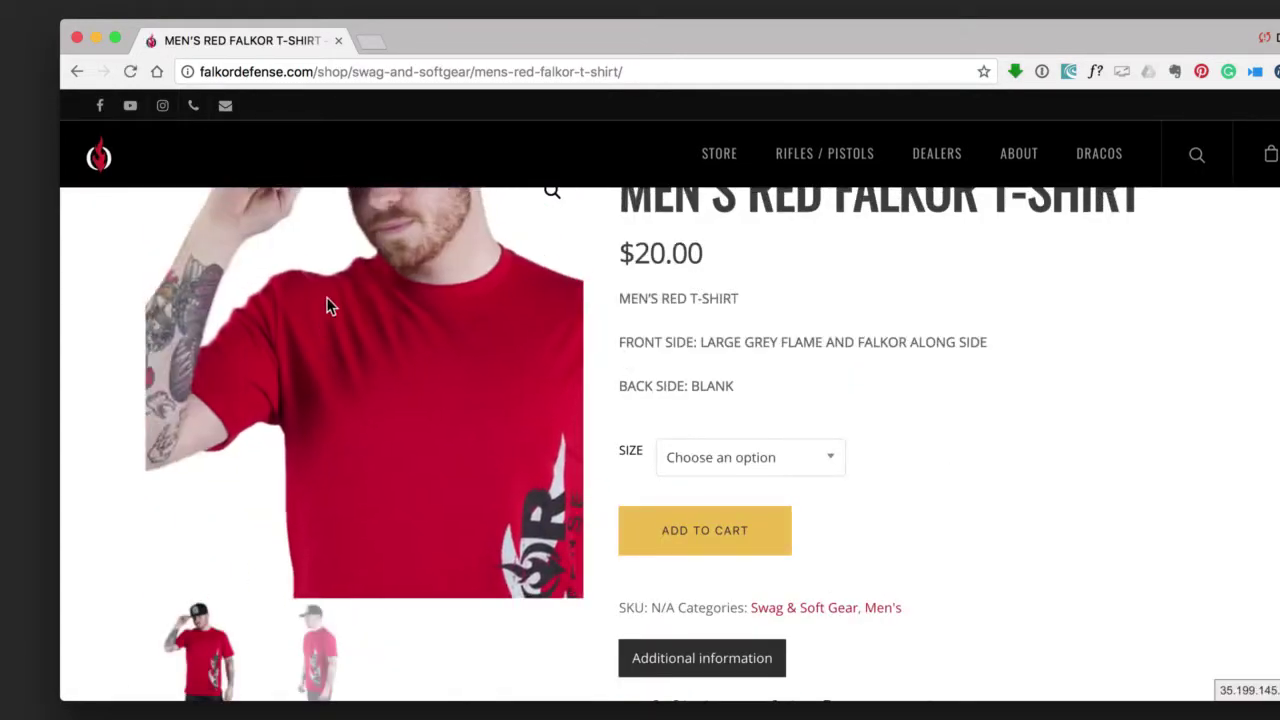
pyautogui.scroll(3, 364, 280)
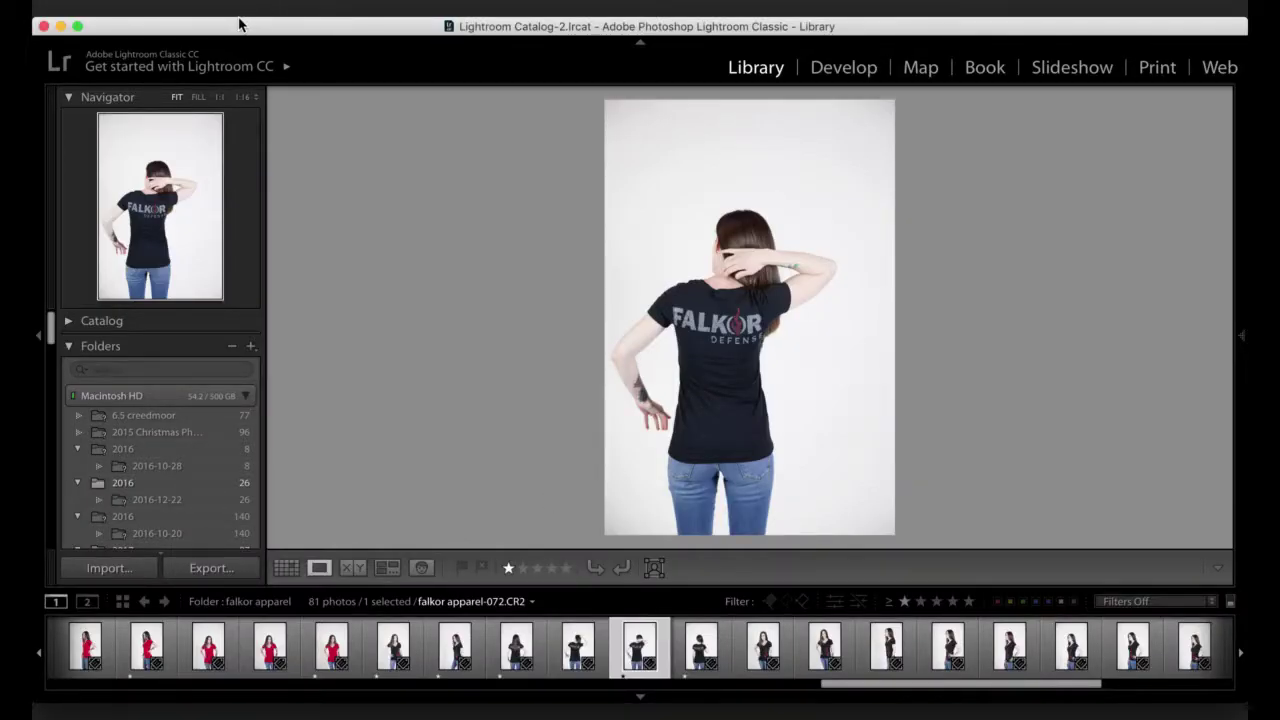
# Step: Switch to Lightroom and locate the Tethered Capture command
pyautogui.click(165, 9)
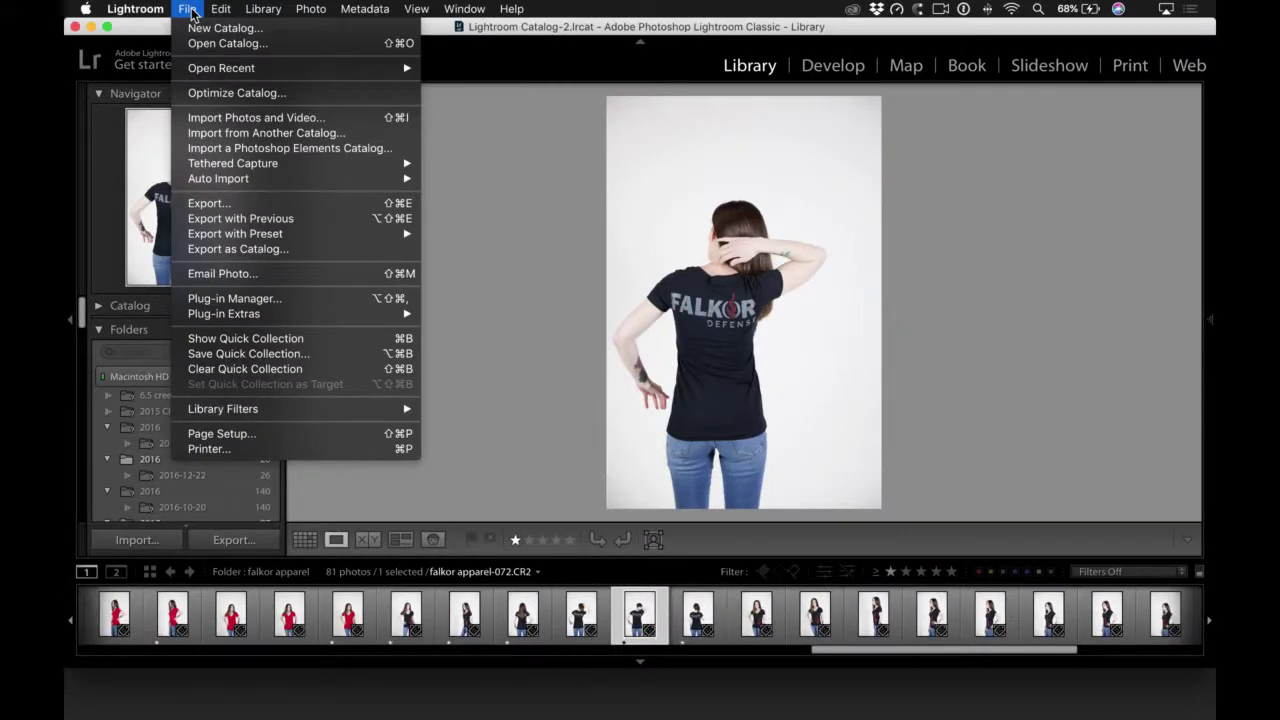
pyautogui.moveTo(263, 170)
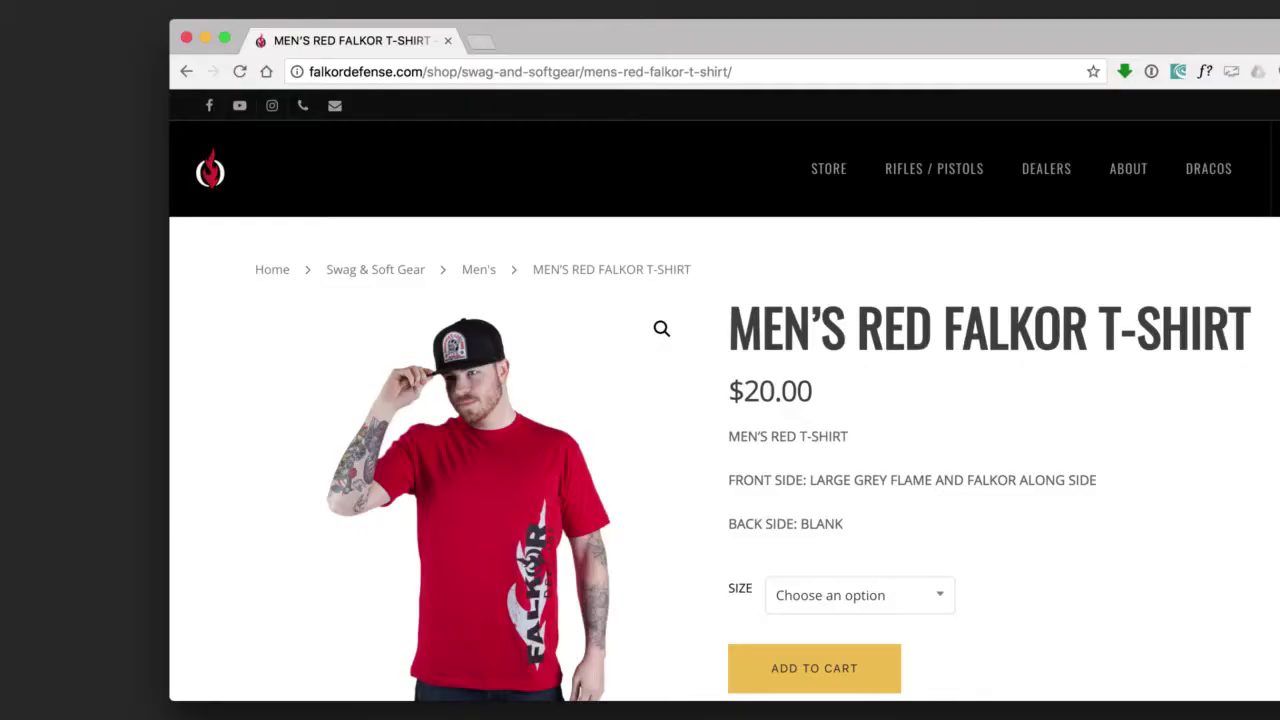
# Step: Switch to Chrome, search the web for "tether tools" in a new tab, and open the official Tether Tools site
pyautogui.press('super+t')
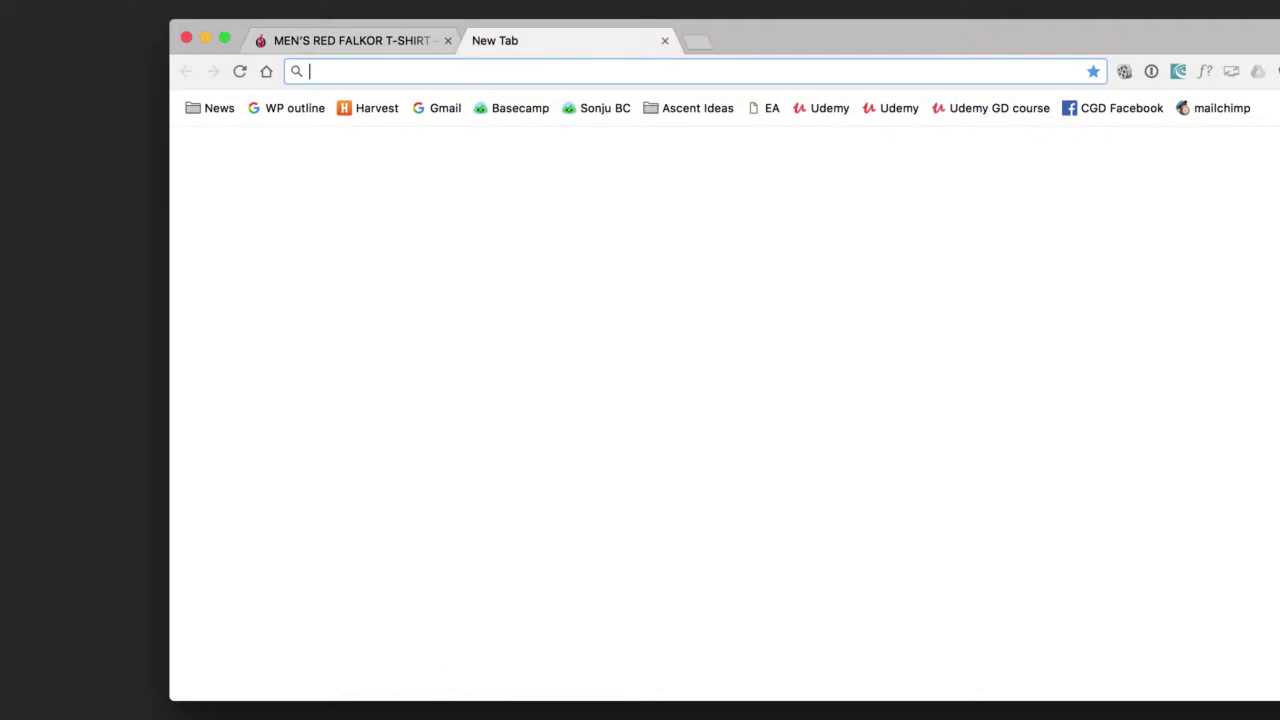
pyautogui.write('teh')
pyautogui.press('BackSpace')
pyautogui.write('ther tools')
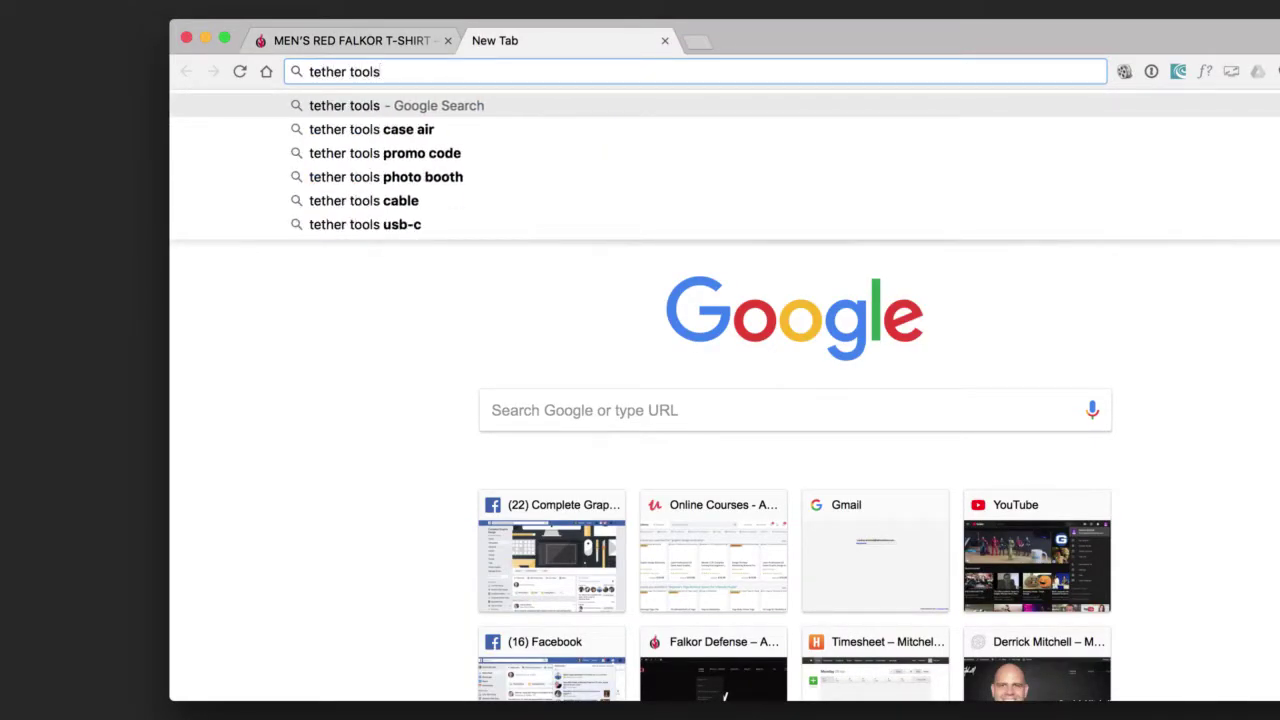
pyautogui.press('Return')
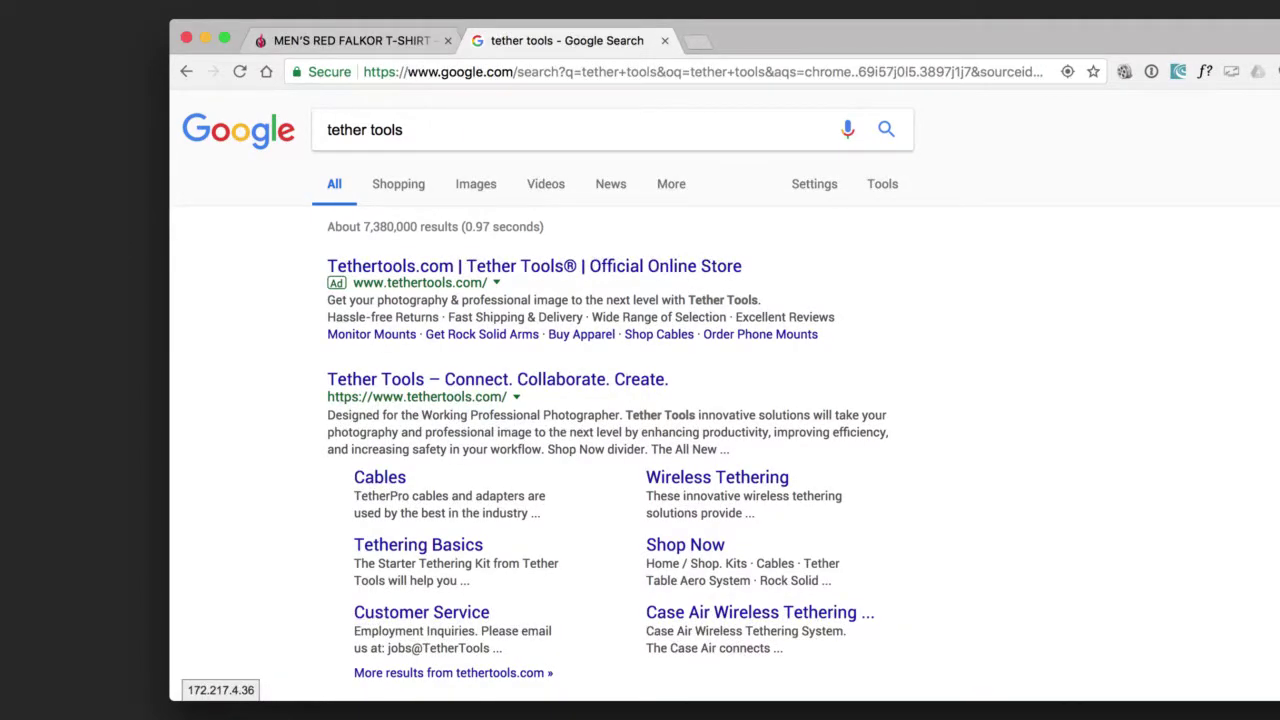
pyautogui.click(469, 384)
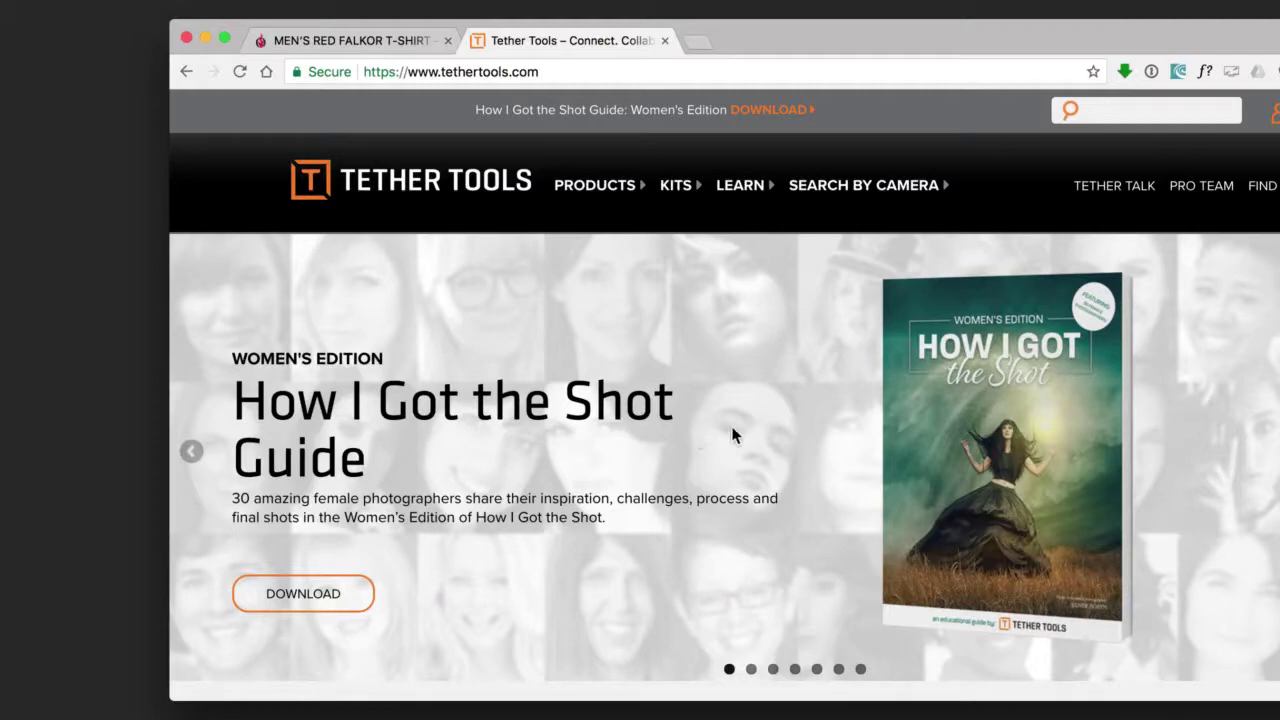
# Step: Examine the featured tethering gear on the Tether Tools home page
pyautogui.scroll(-6, 742, 412)
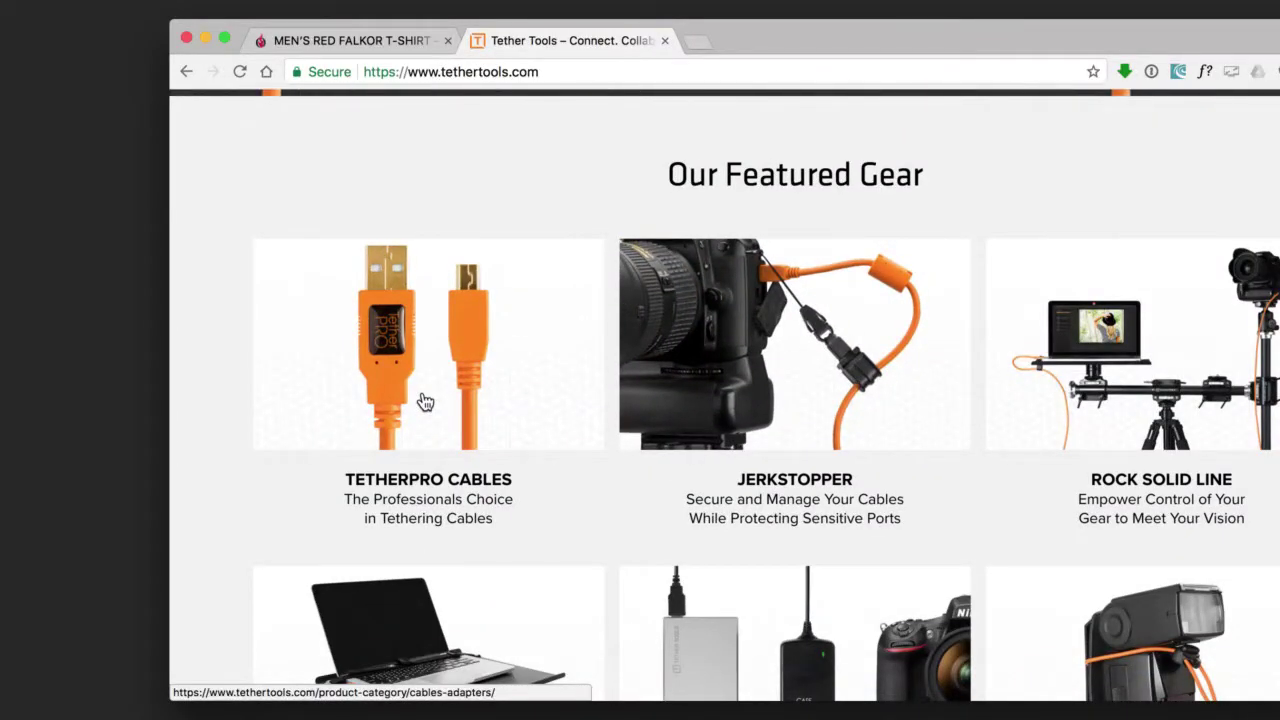
pyautogui.scroll(-3, 972, 540)
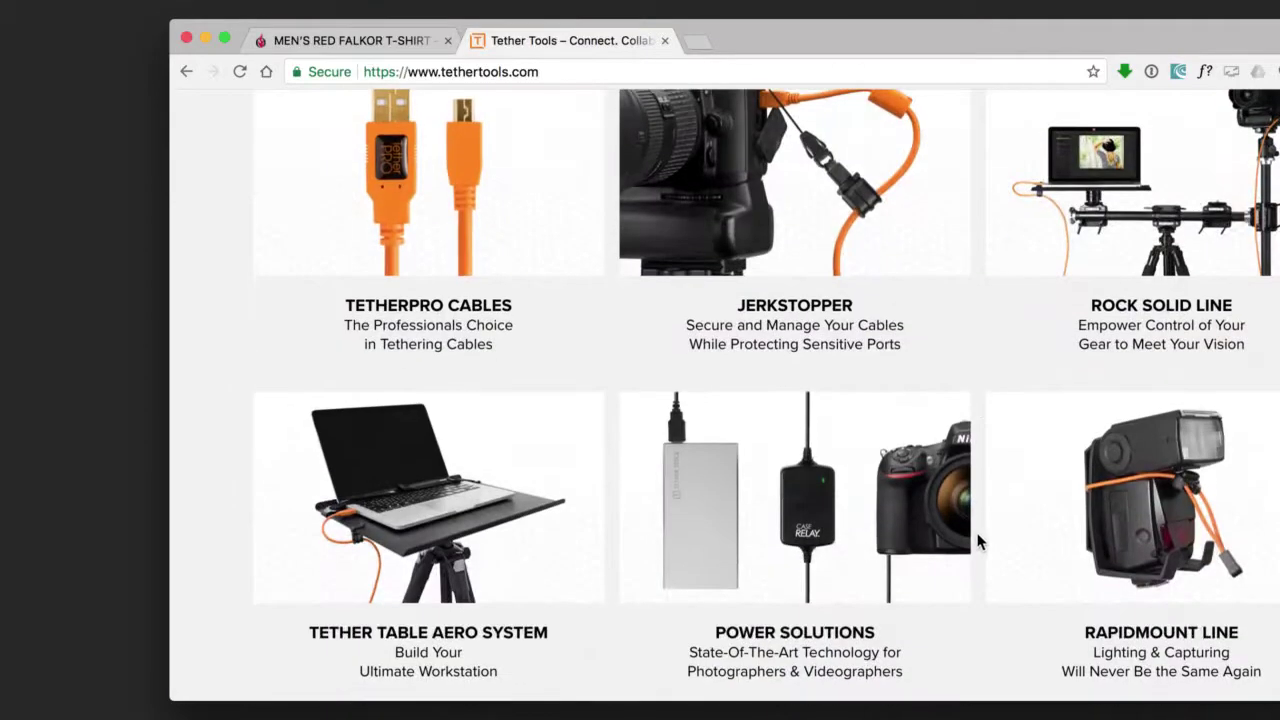
pyautogui.scroll(-1, 975, 540)
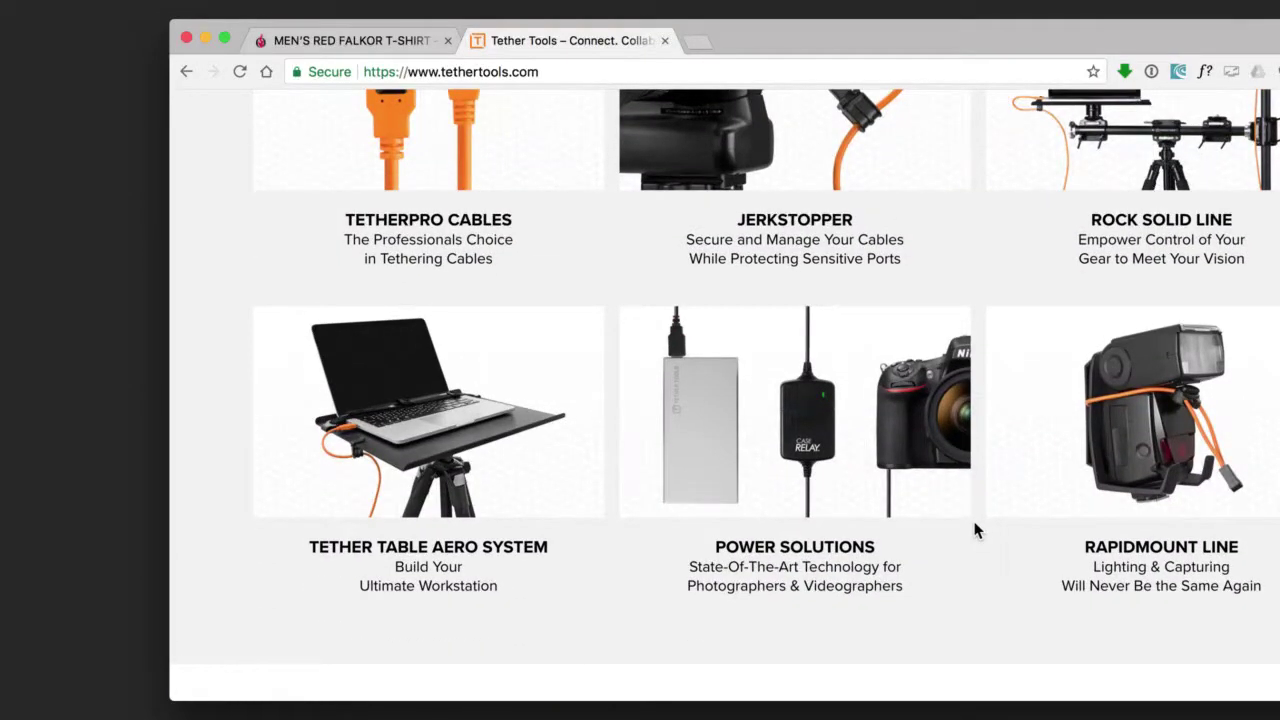
pyautogui.scroll(5, 977, 530)
# Step: Open the TetherPro Cables page, view the manufacturer choices in the cable finder, and dismiss the newsletter popup
pyautogui.click(398, 320)
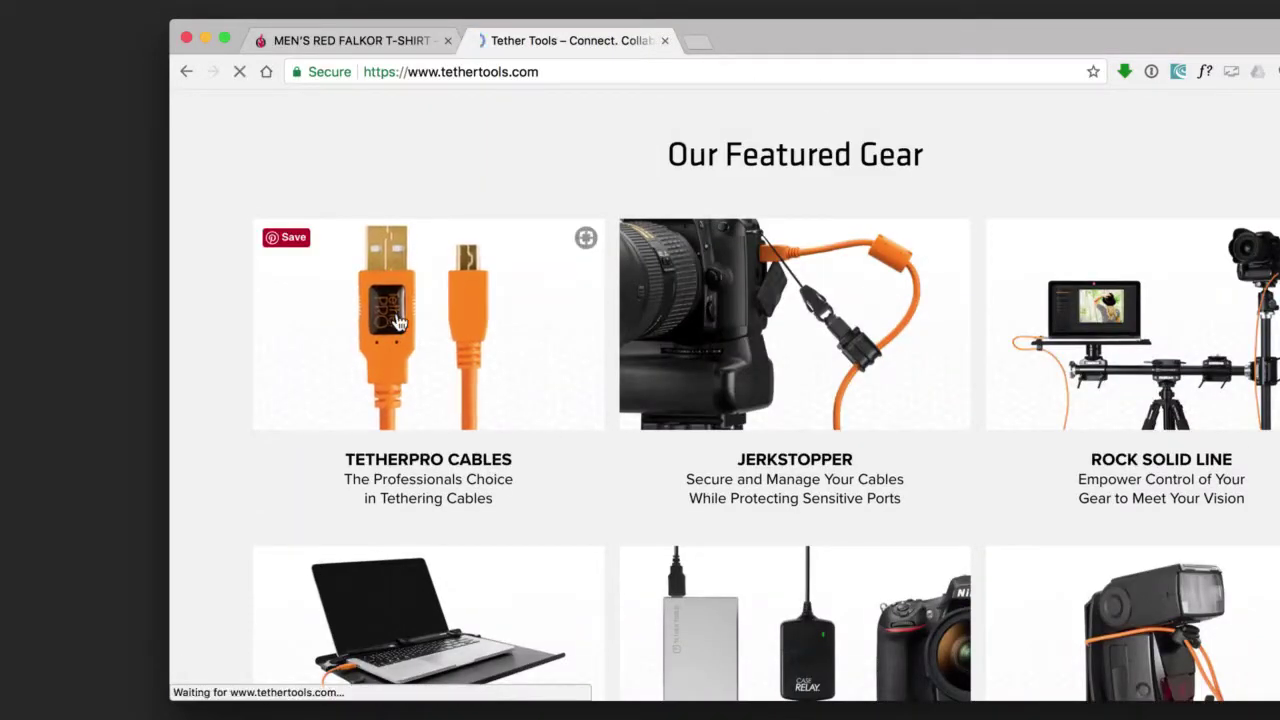
pyautogui.scroll(-6, 586, 437)
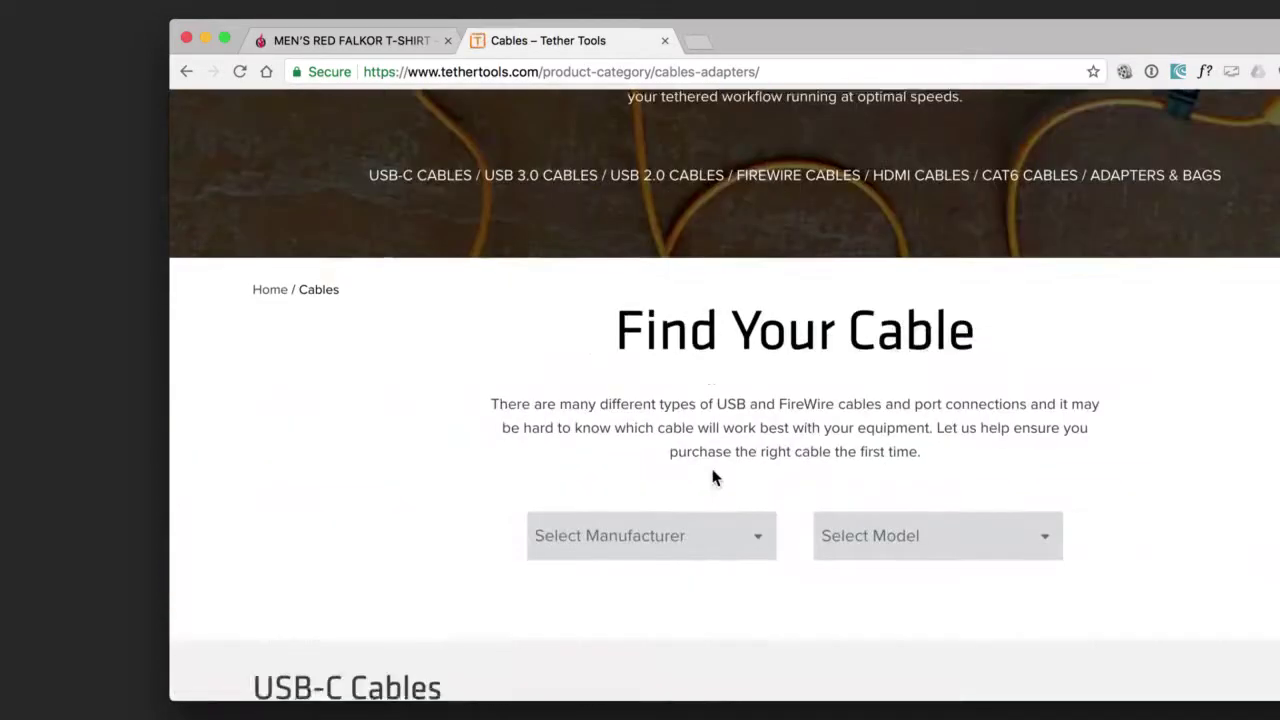
pyautogui.scroll(-3, 712, 470)
pyautogui.click(654, 403)
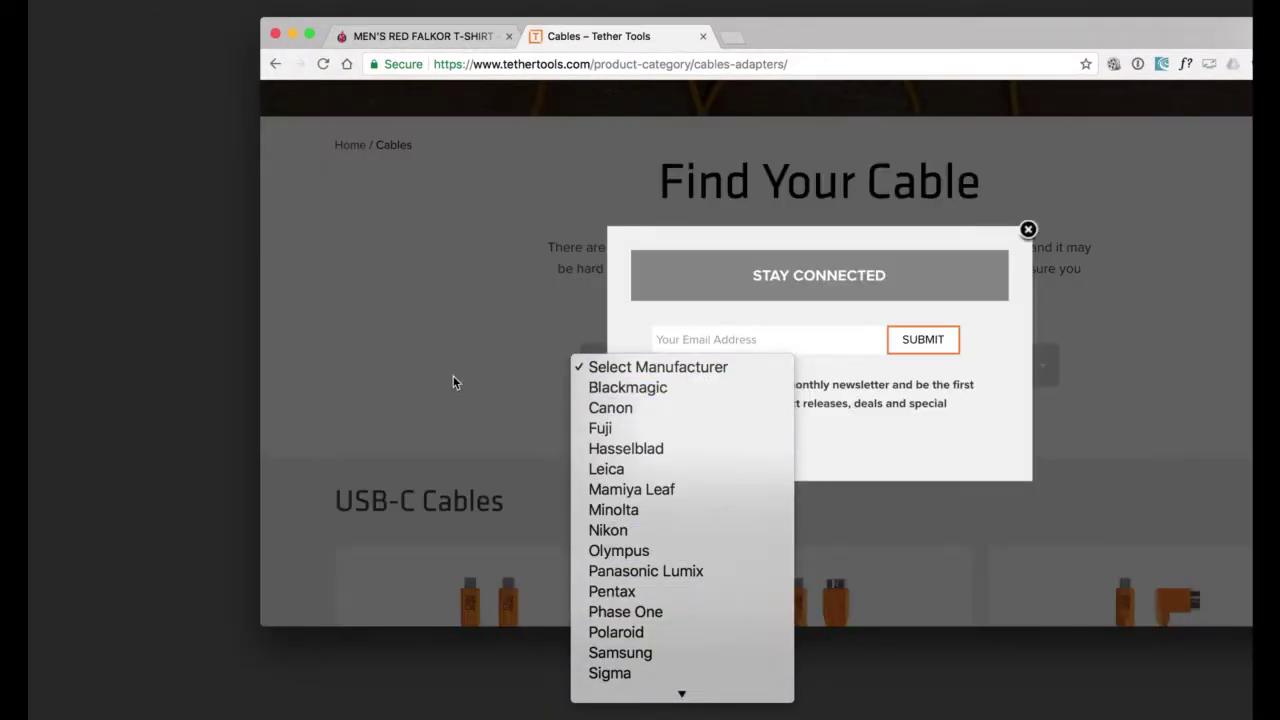
pyautogui.click(453, 382)
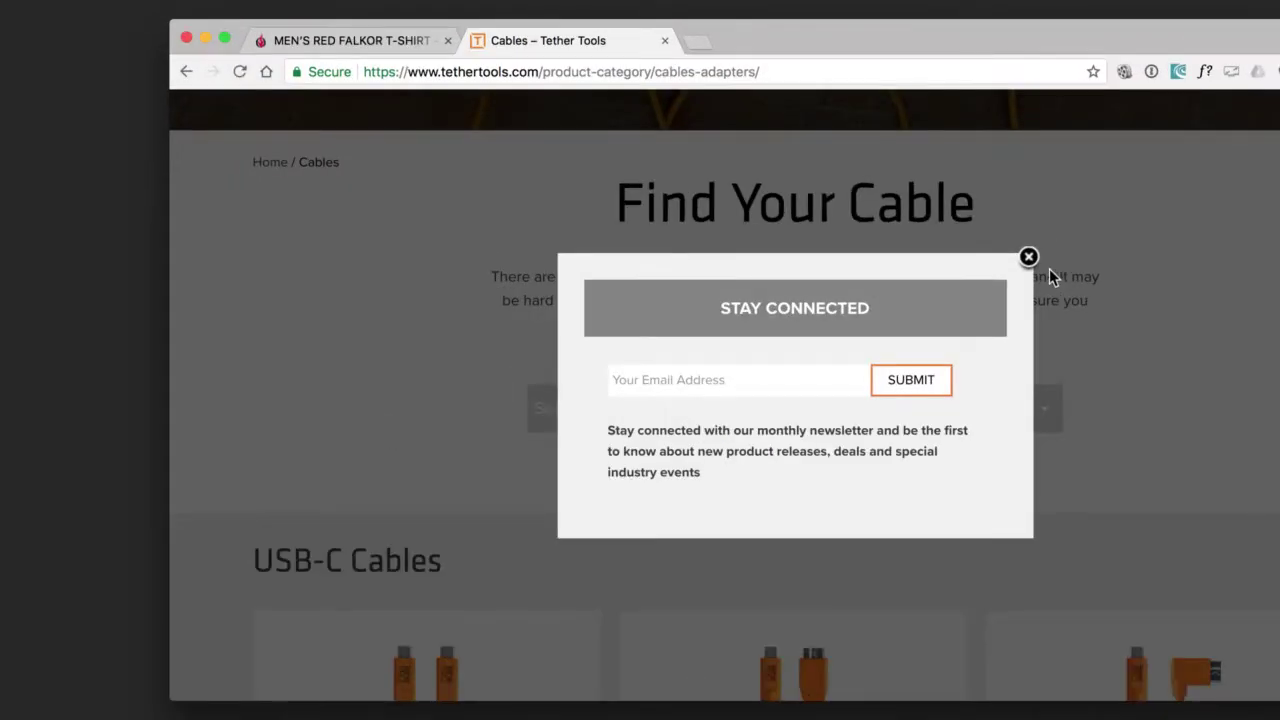
pyautogui.click(1029, 257)
pyautogui.scroll(-5, 994, 380)
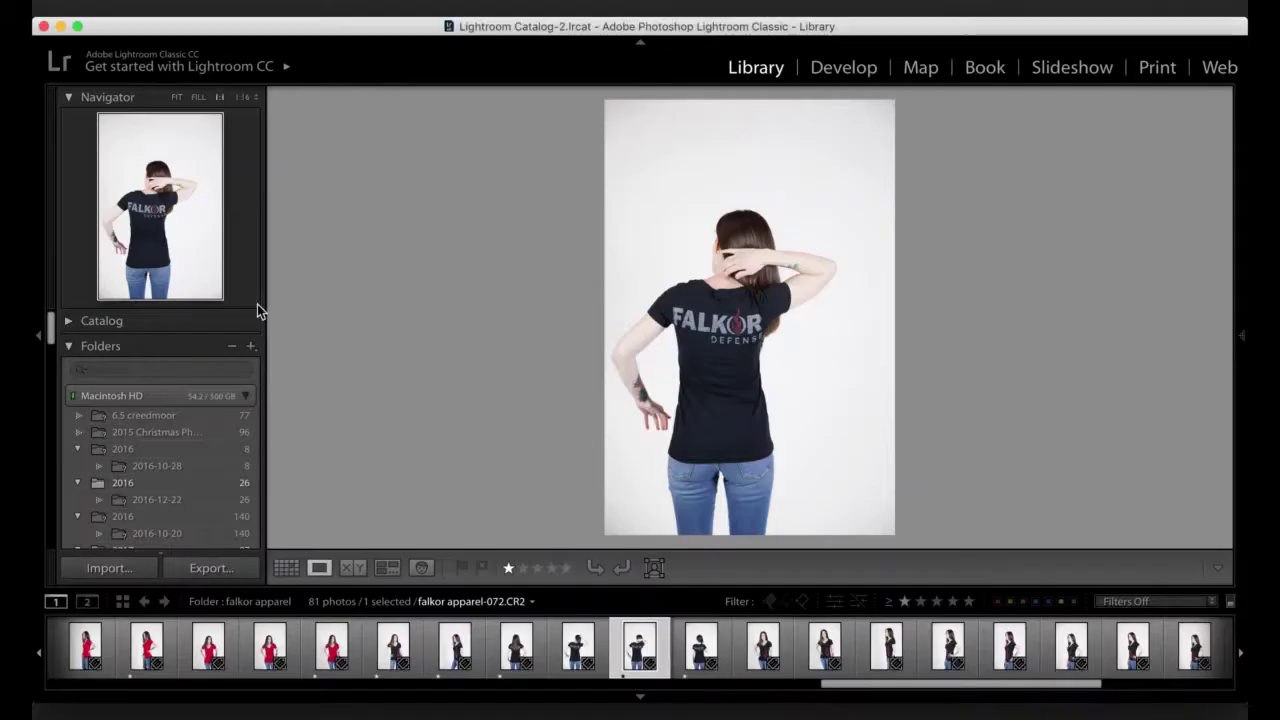
# Step: Inspect the back-view shots of the black FALKOR shirt at full magnification and return to the thumbnail grid
pyautogui.press('z')
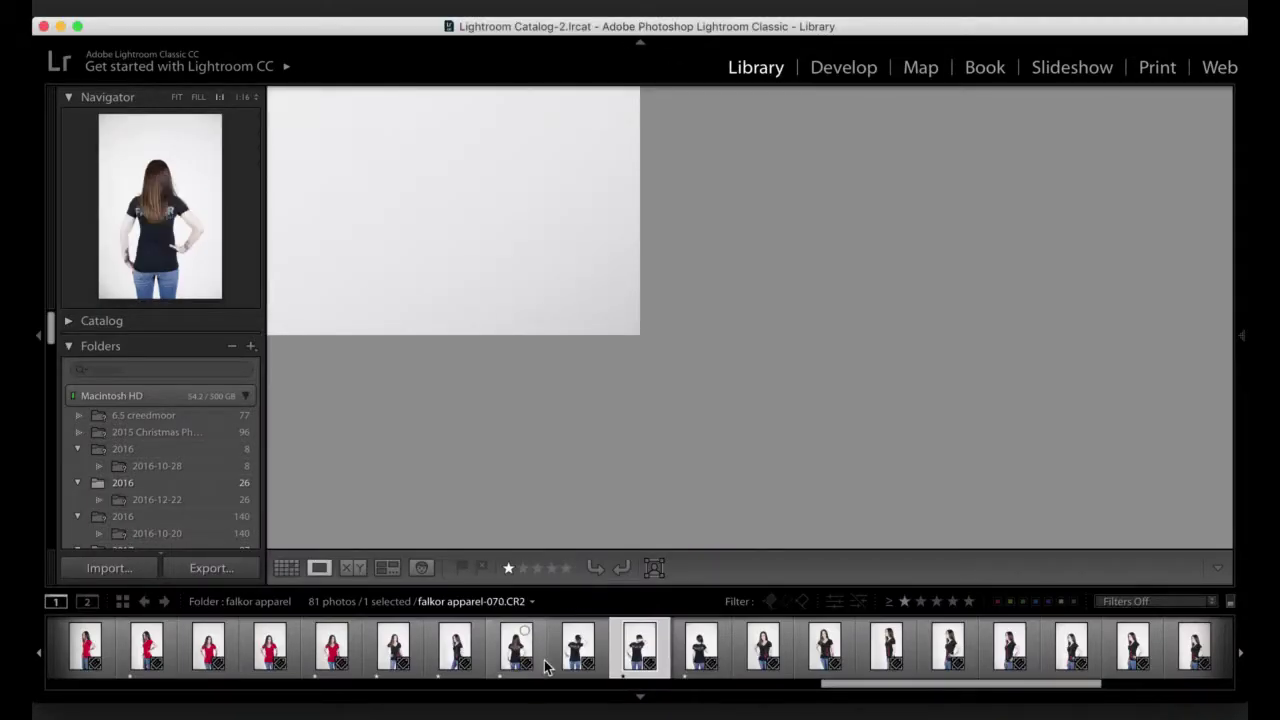
pyautogui.press('f')
pyautogui.press('f')
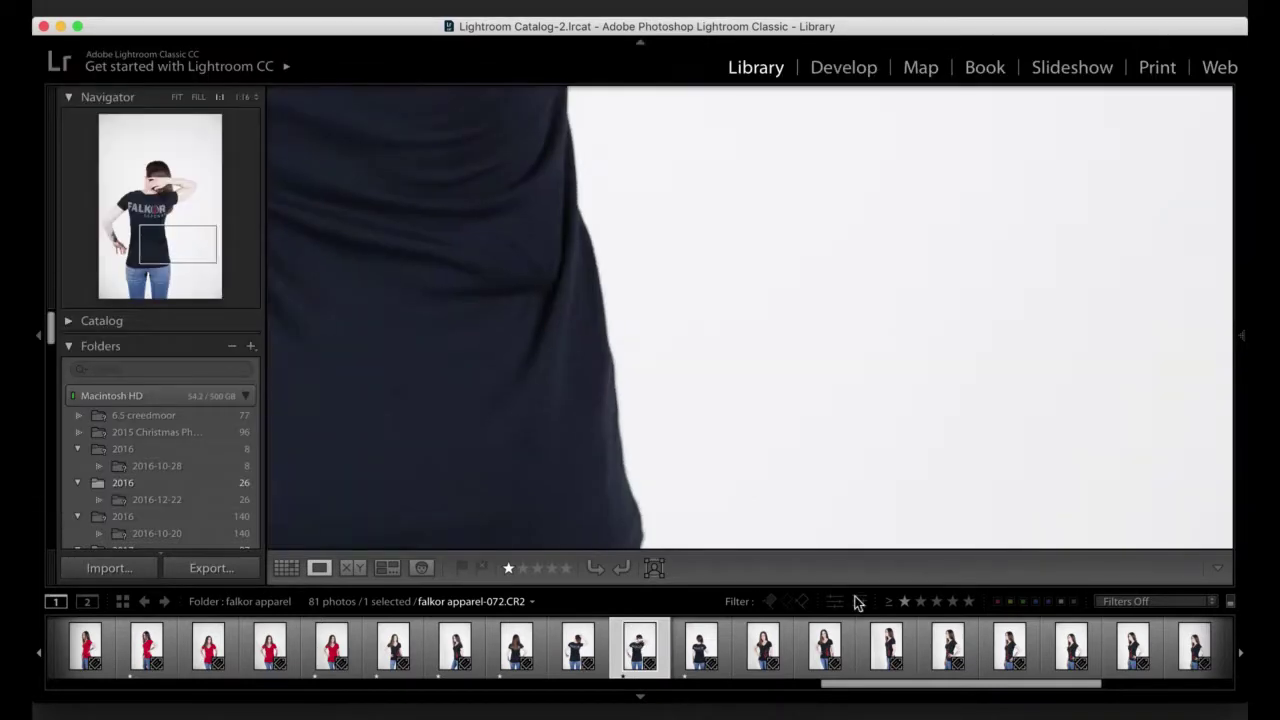
pyautogui.moveTo(1023, 463); pyautogui.dragTo(757, 329)
pyautogui.press('g')
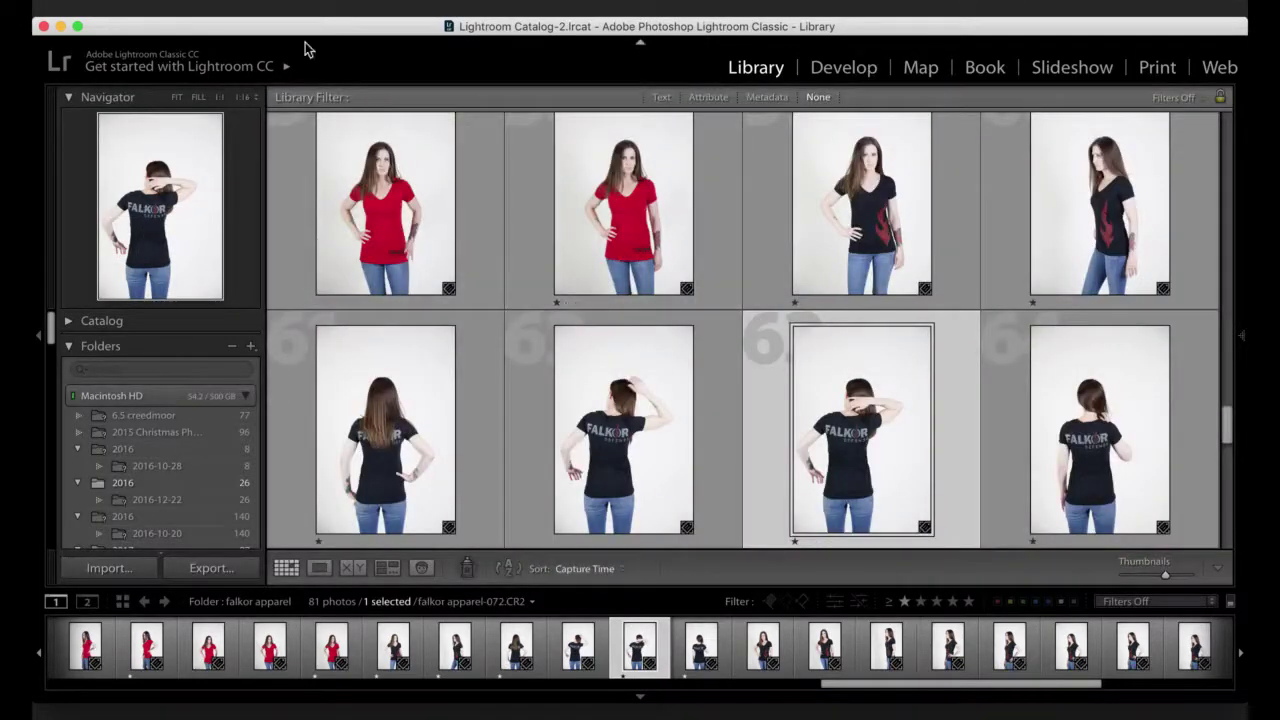
# Step: Open the Tethered Capture Settings for a new tethered session
pyautogui.click(169, 7)
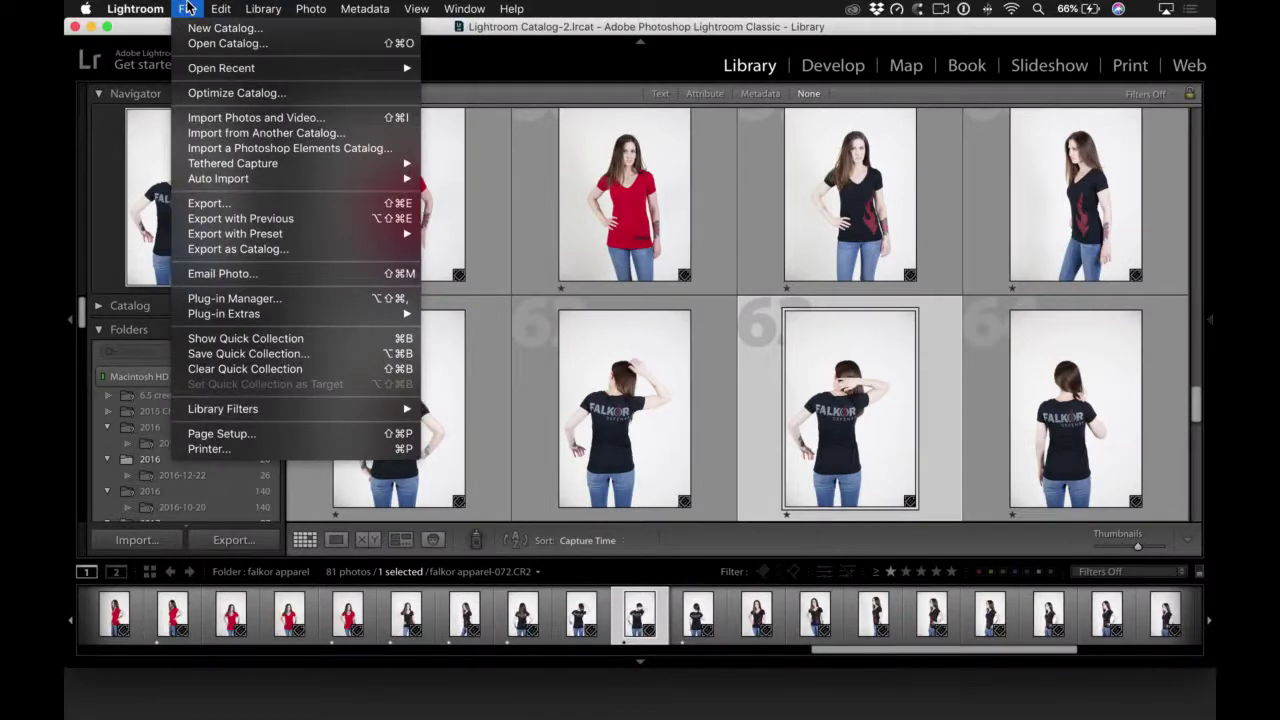
pyautogui.moveTo(279, 171)
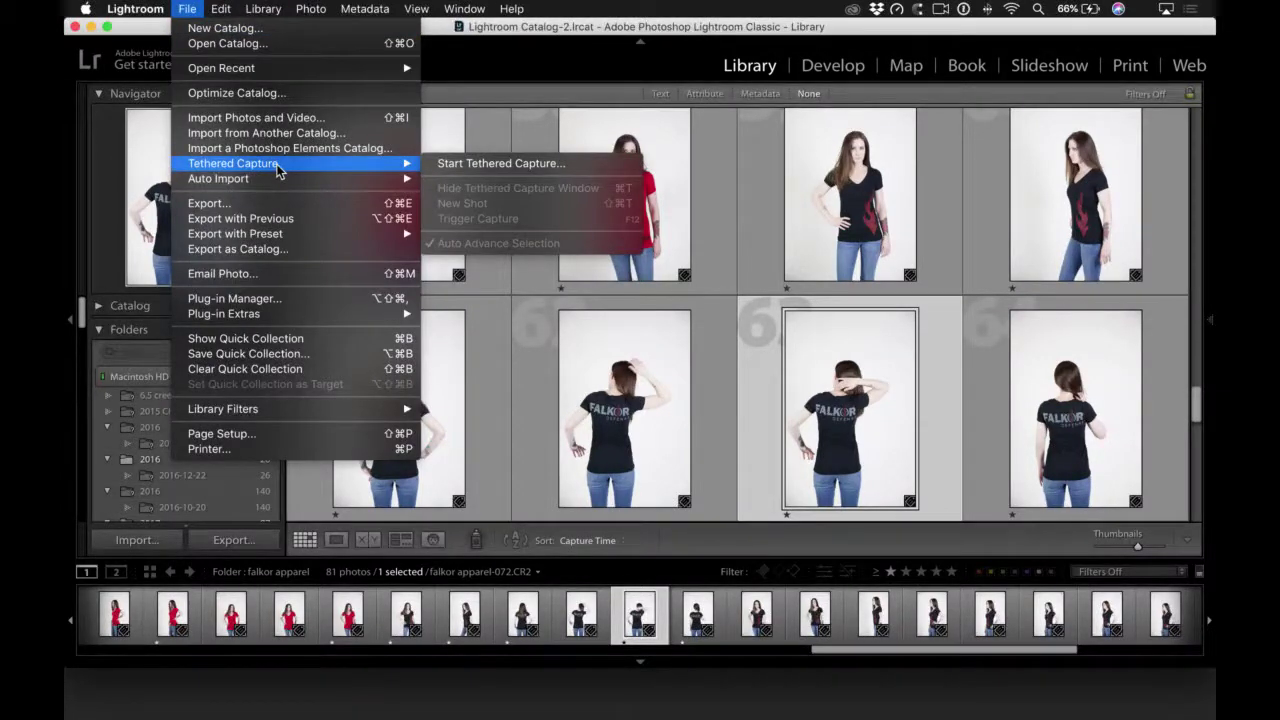
pyautogui.click(500, 164)
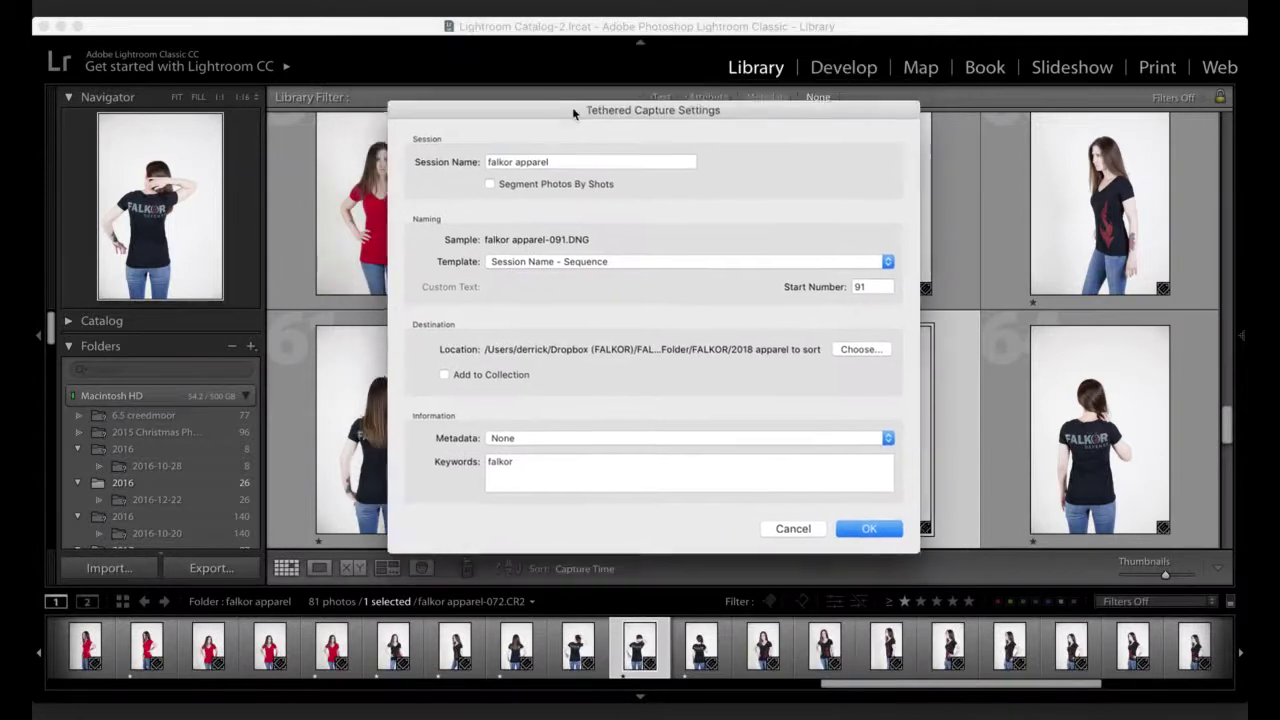
pyautogui.moveTo(573, 113); pyautogui.dragTo(577, 115)
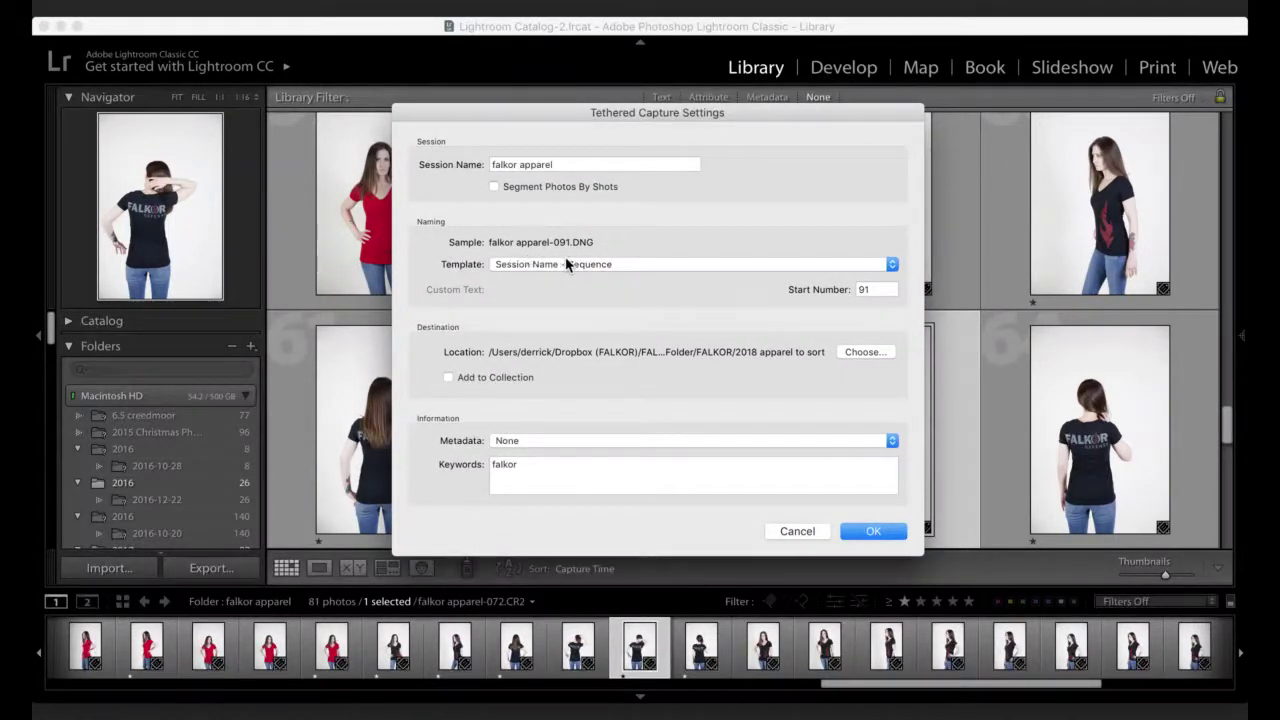
# Step: View the available file naming templates, keep Session Name - Sequence, and confirm the tethered capture settings
pyautogui.click(618, 265)
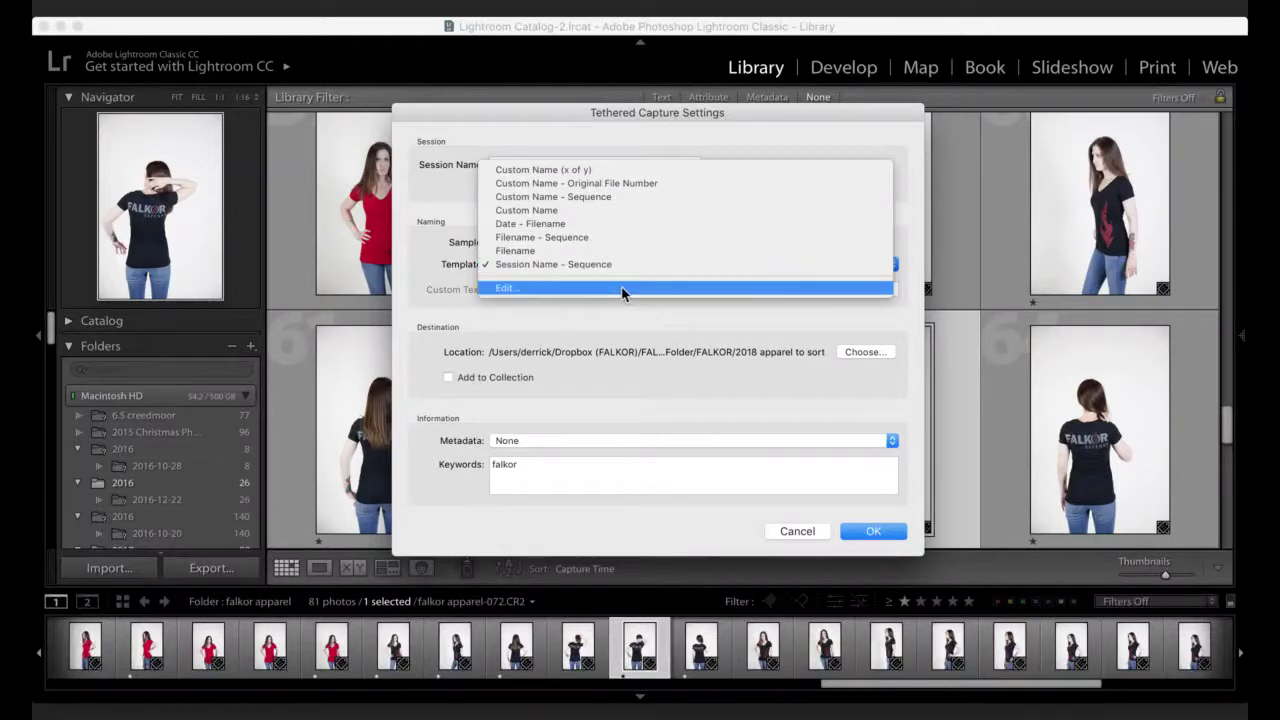
pyautogui.click(422, 264)
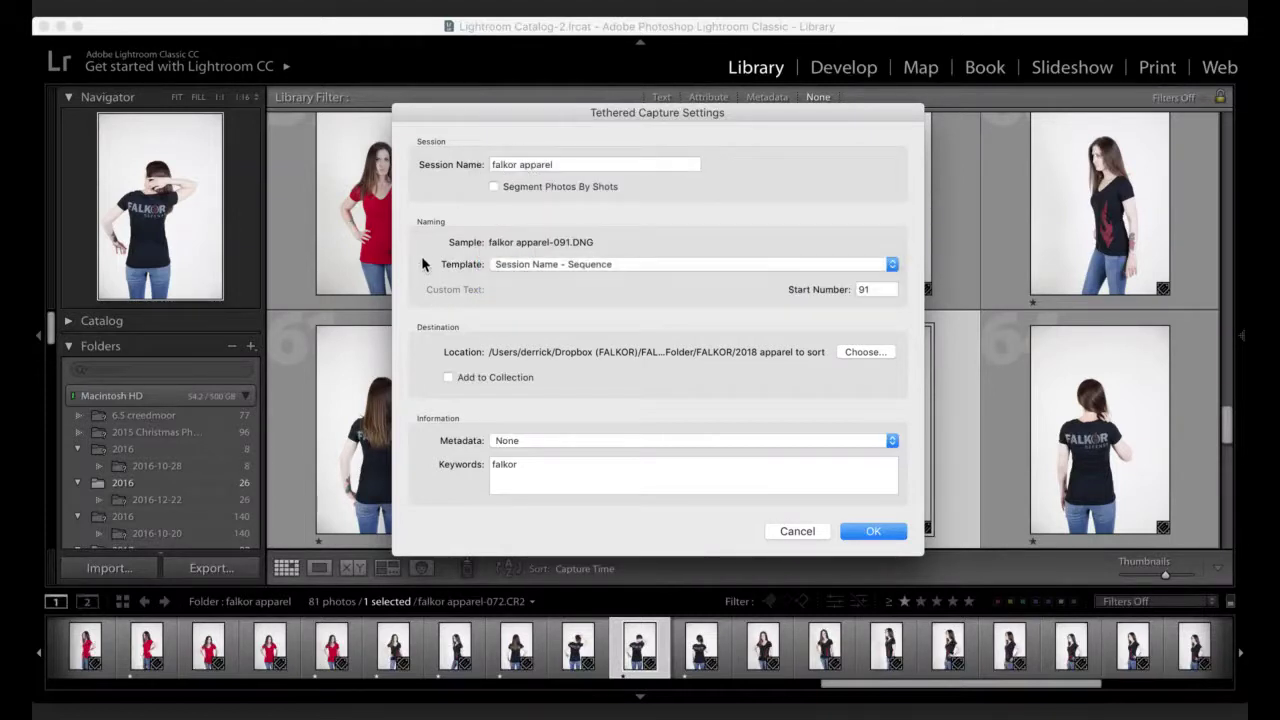
pyautogui.click(545, 264)
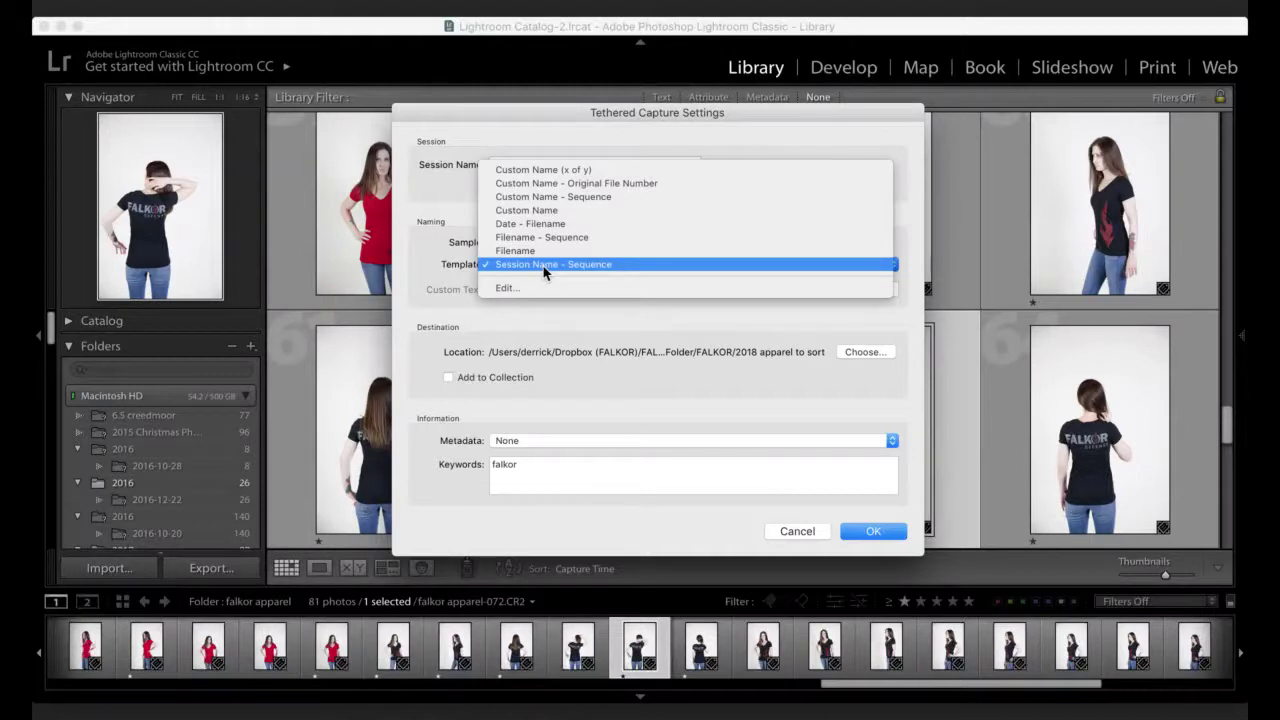
pyautogui.click(440, 224)
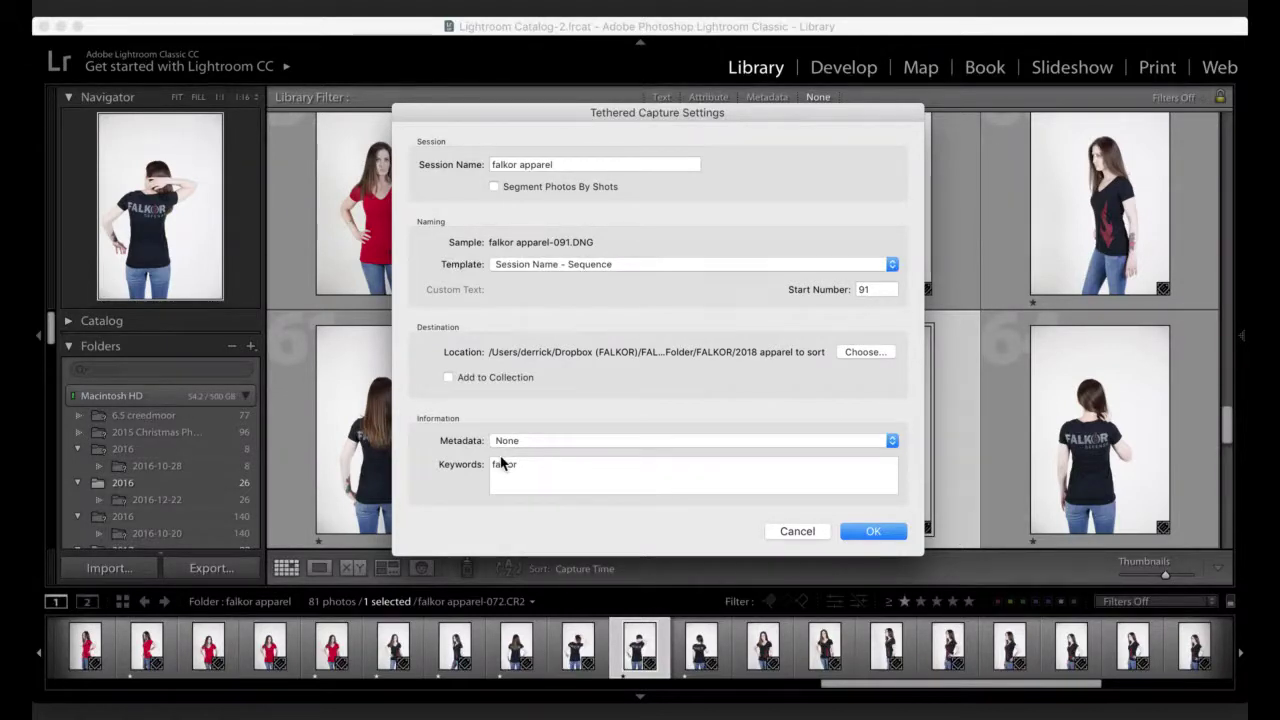
pyautogui.click(888, 540)
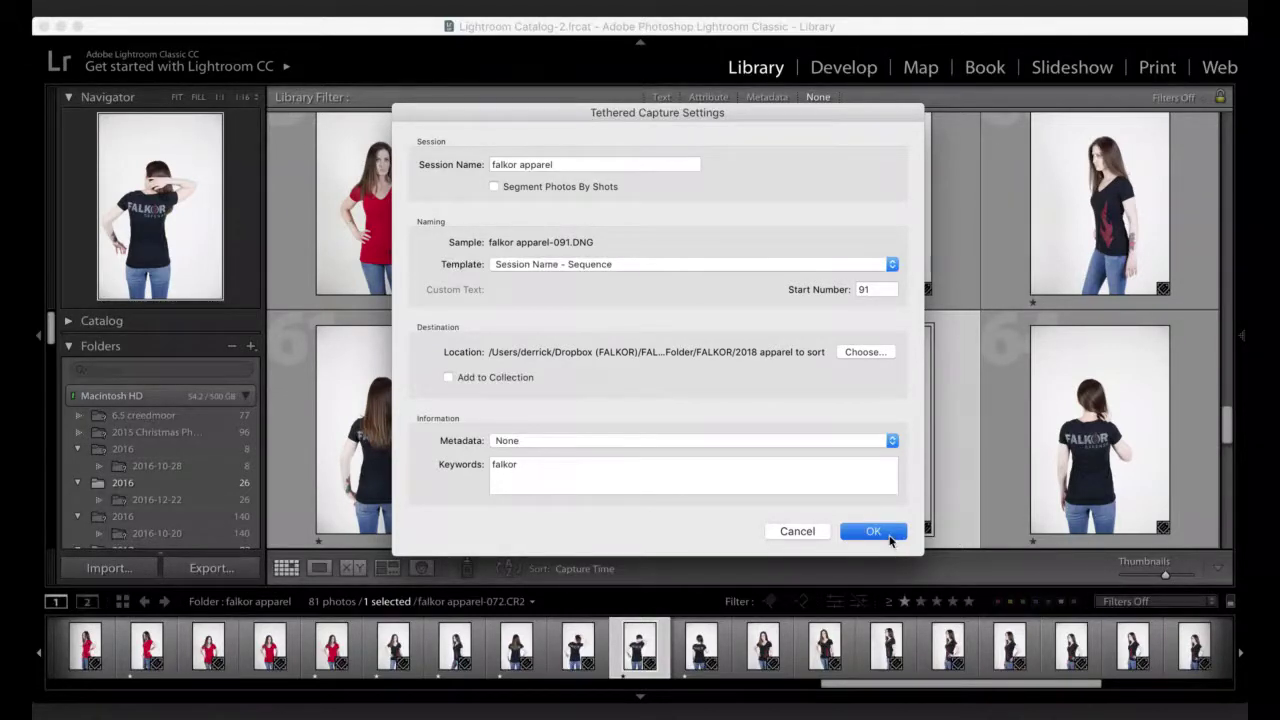
# Step: Place the tethered capture bar over the photo grid, try selecting photos around it, and close the bar
pyautogui.moveTo(258, 632); pyautogui.dragTo(503, 327)
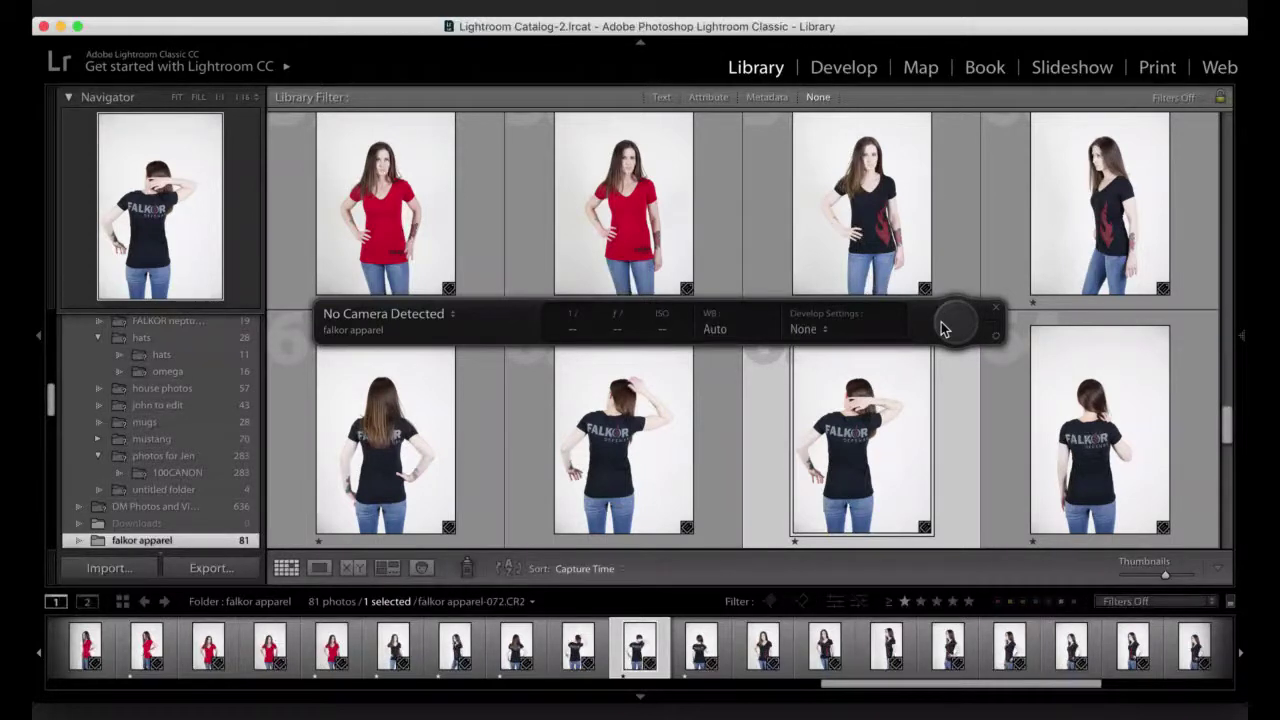
pyautogui.click(496, 227)
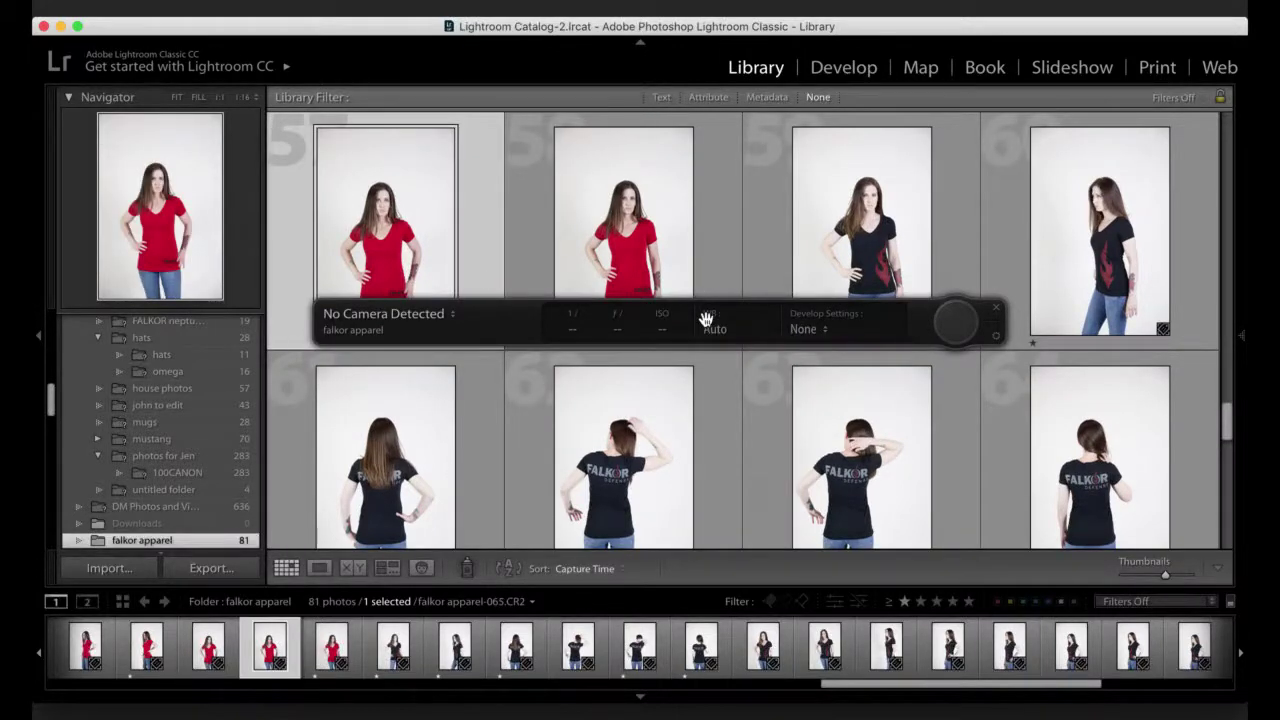
pyautogui.click(480, 316)
pyautogui.click(514, 394)
pyautogui.click(526, 237)
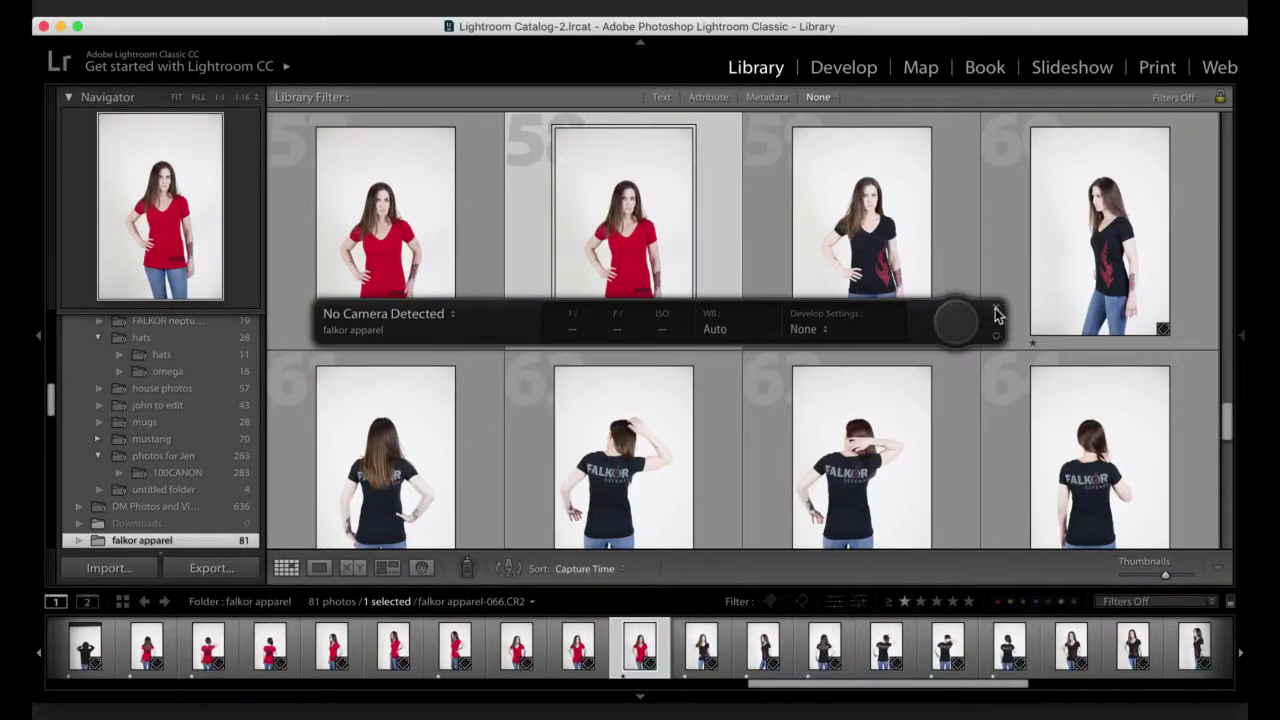
pyautogui.click(996, 310)
# Step: Select the side-view photo falkor apparel-015.CR2 of the man in the red shirt and open it in Develop, fitted to view
pyautogui.scroll(-1, 846, 455)
pyautogui.scroll(-10, 846, 455)
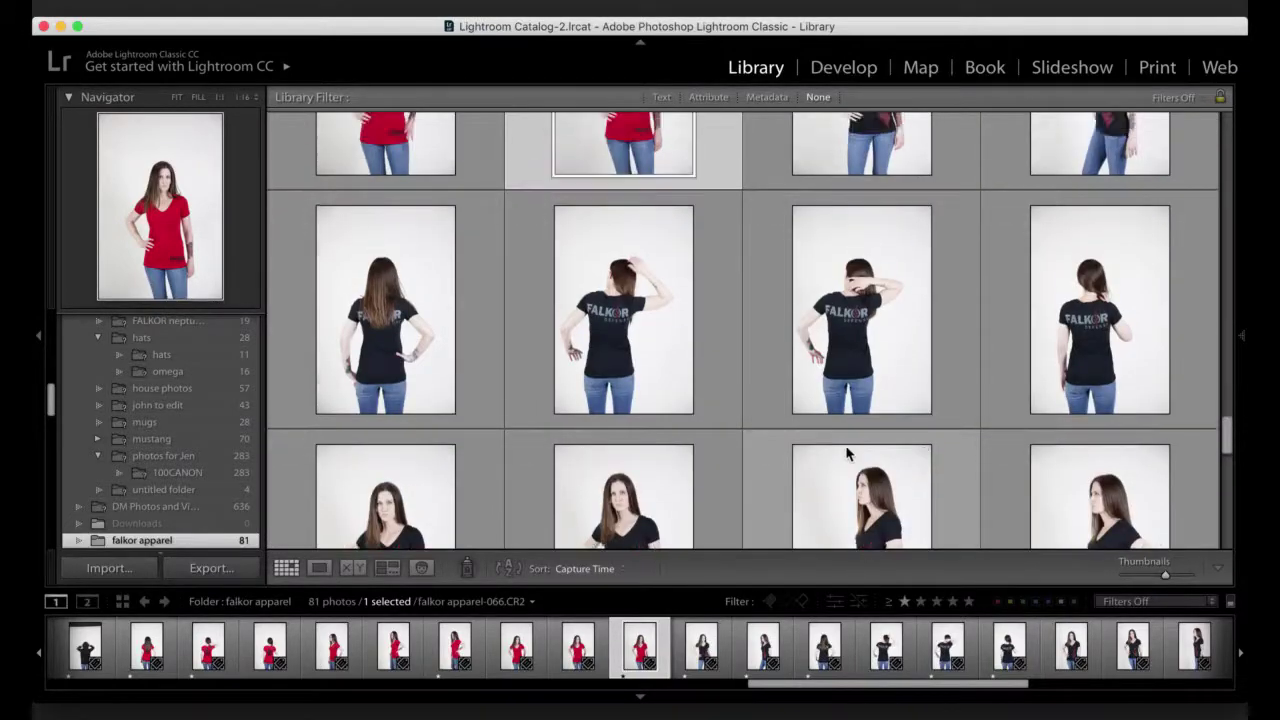
pyautogui.scroll(15, 740, 398)
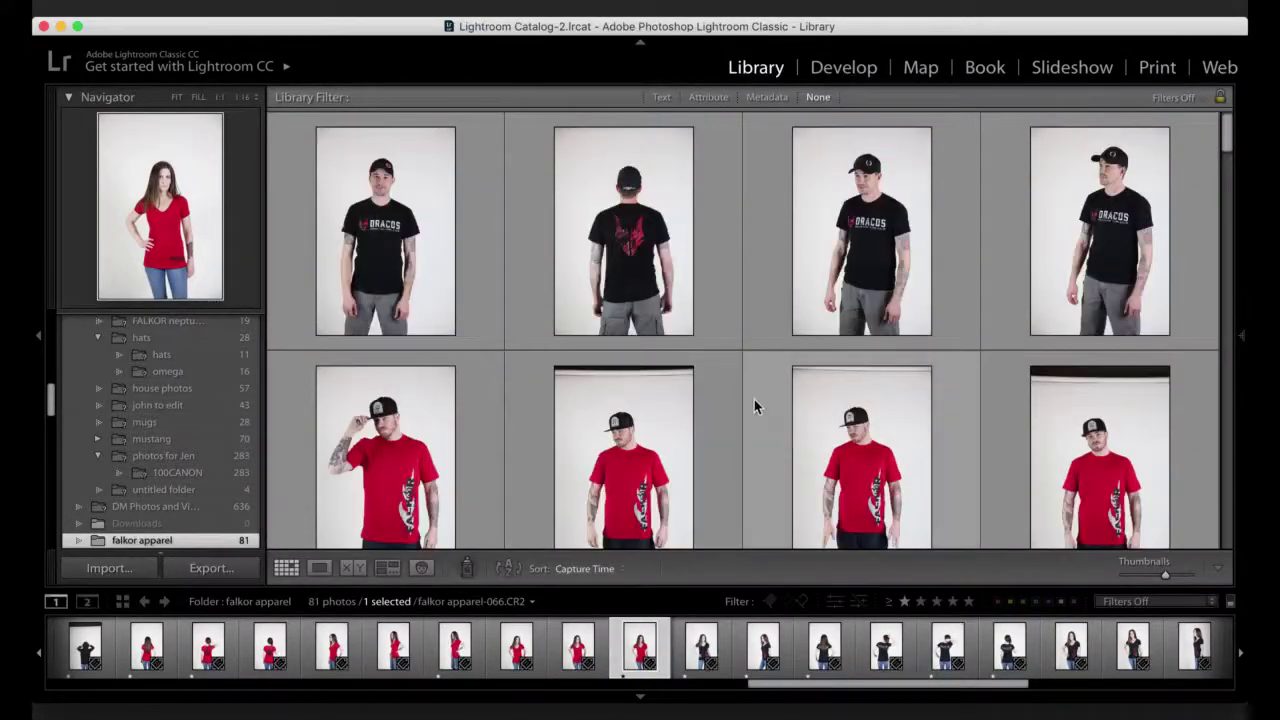
pyautogui.scroll(-3, 775, 424)
pyautogui.scroll(-4, 779, 441)
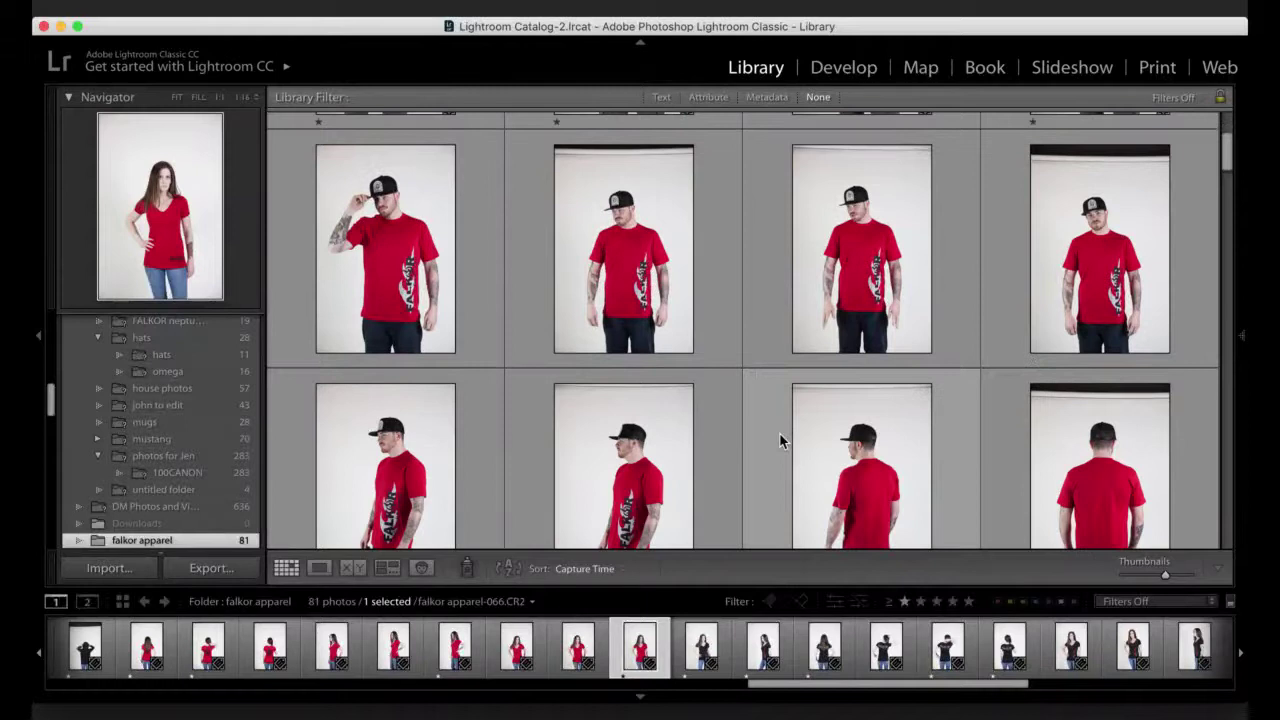
pyautogui.click(381, 384)
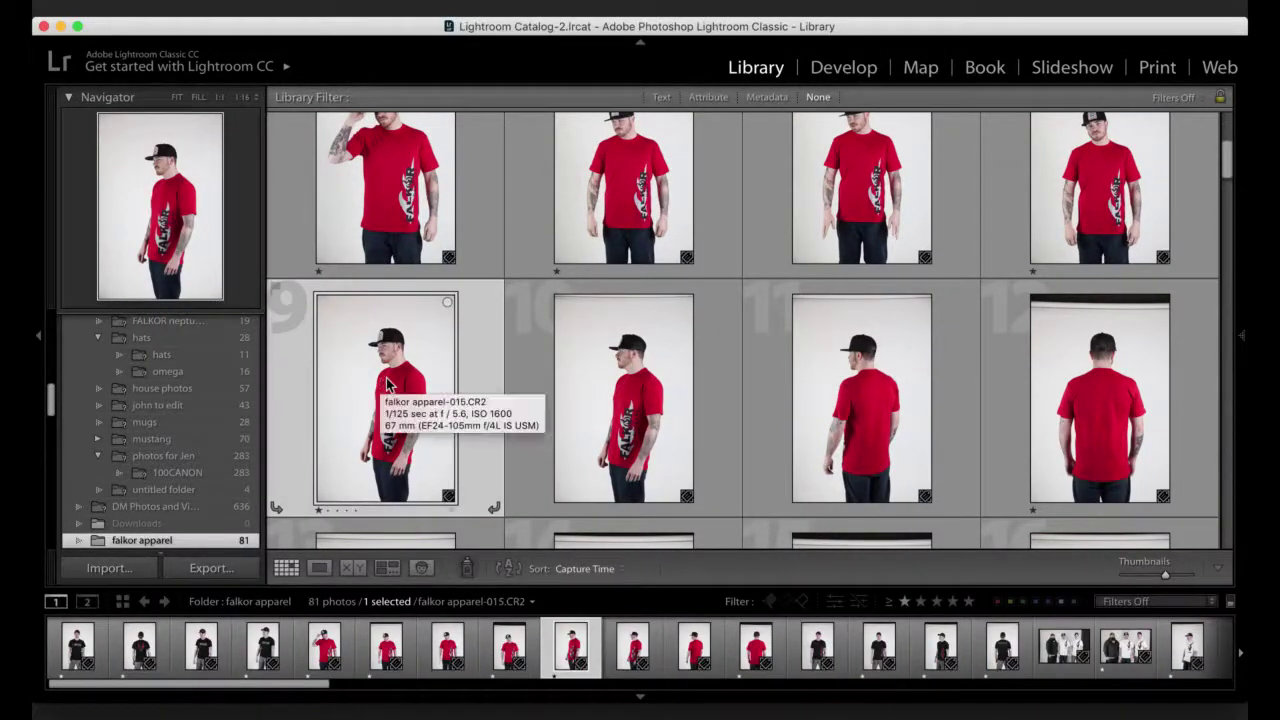
pyautogui.click(828, 68)
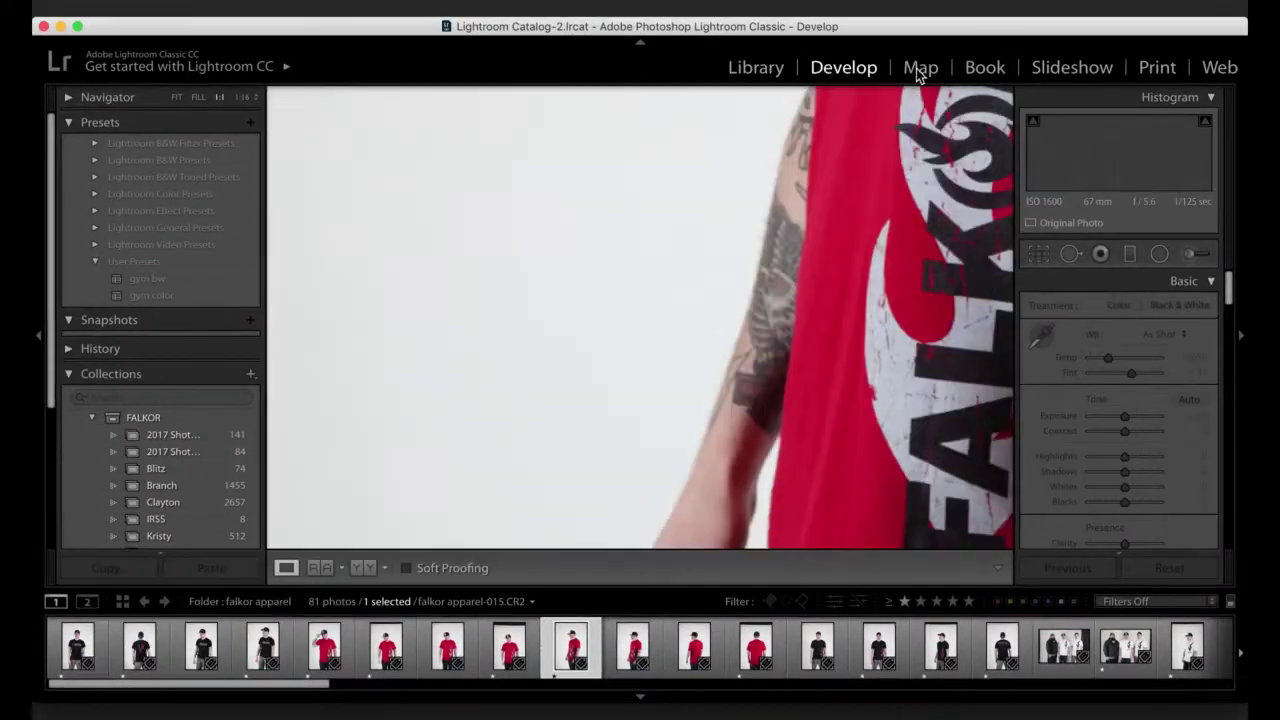
pyautogui.click(838, 200)
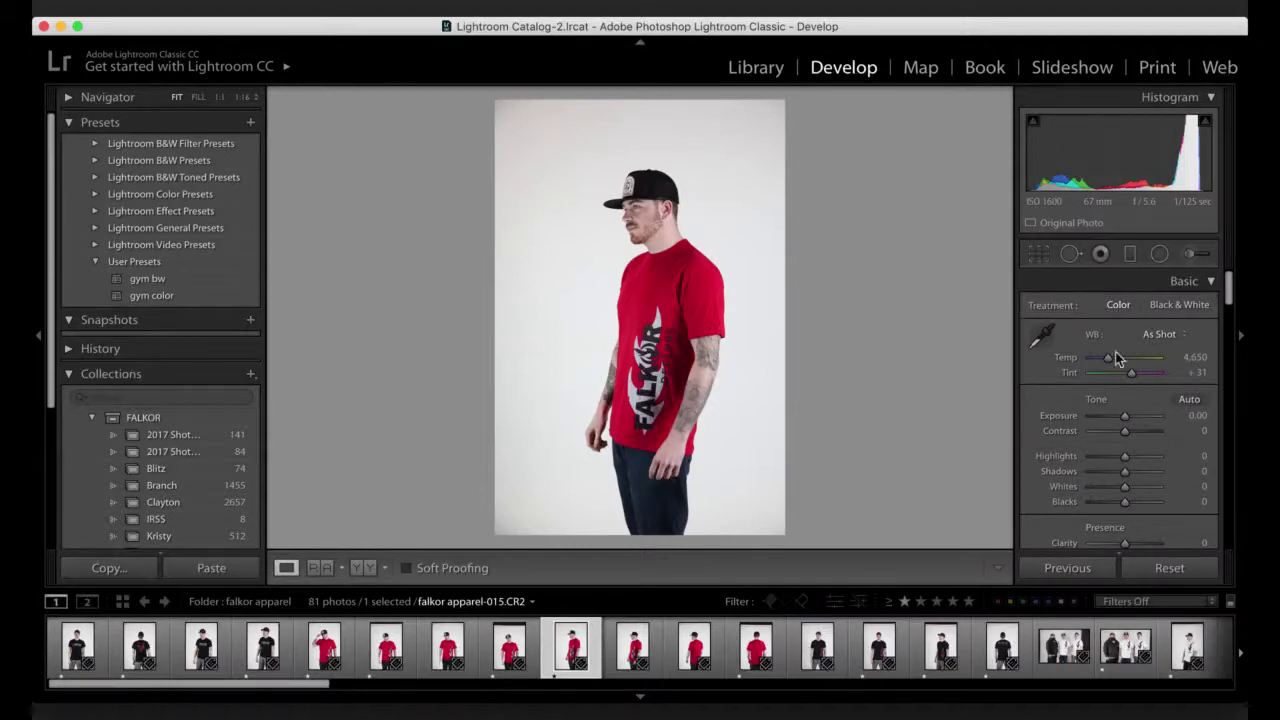
# Step: Examine the Develop adjustments available for the photo, from white balance and tone to the lens corrections
pyautogui.scroll(-1, 1192, 377)
pyautogui.scroll(1, 1118, 400)
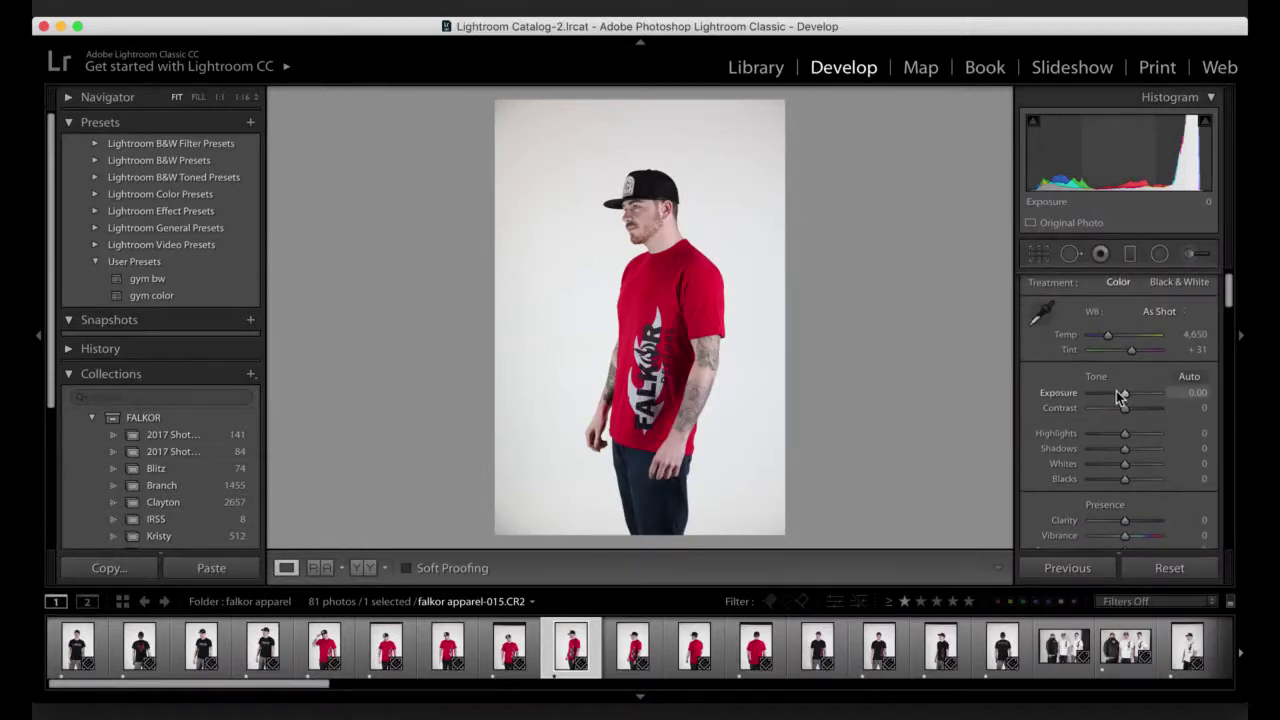
pyautogui.scroll(-3, 1122, 402)
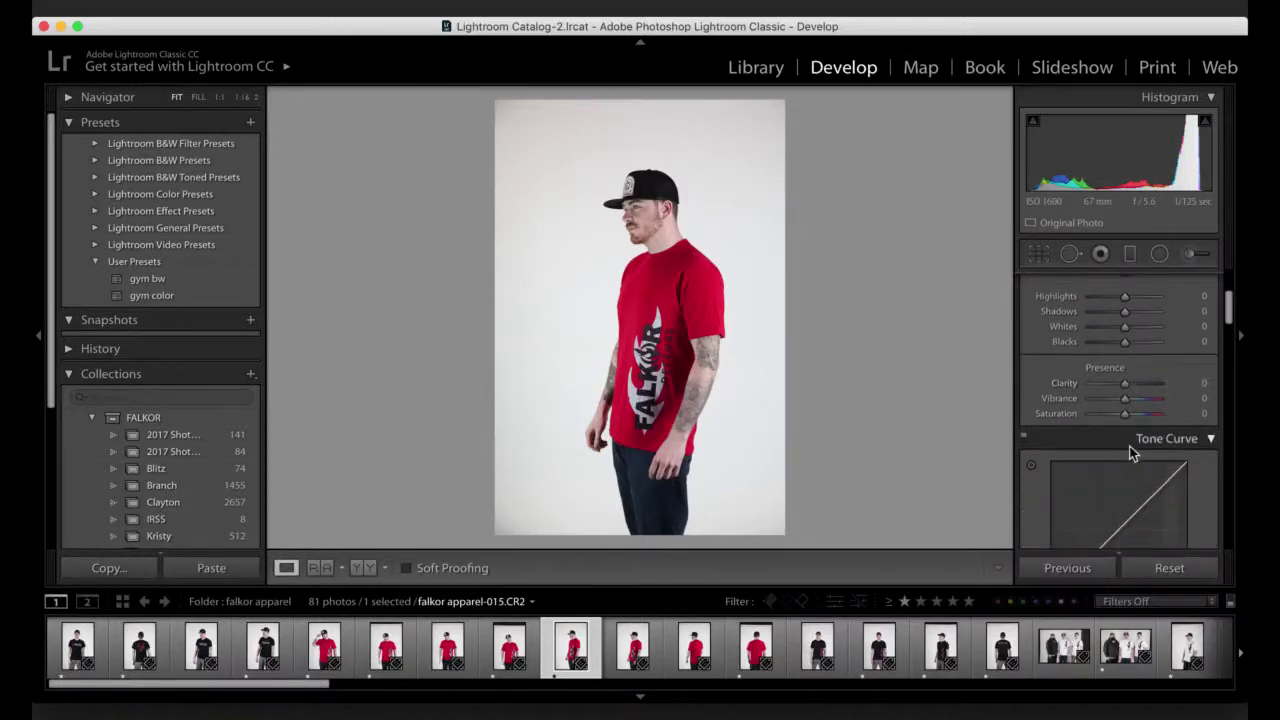
pyautogui.scroll(-10, 1130, 450)
pyautogui.scroll(-6, 1121, 459)
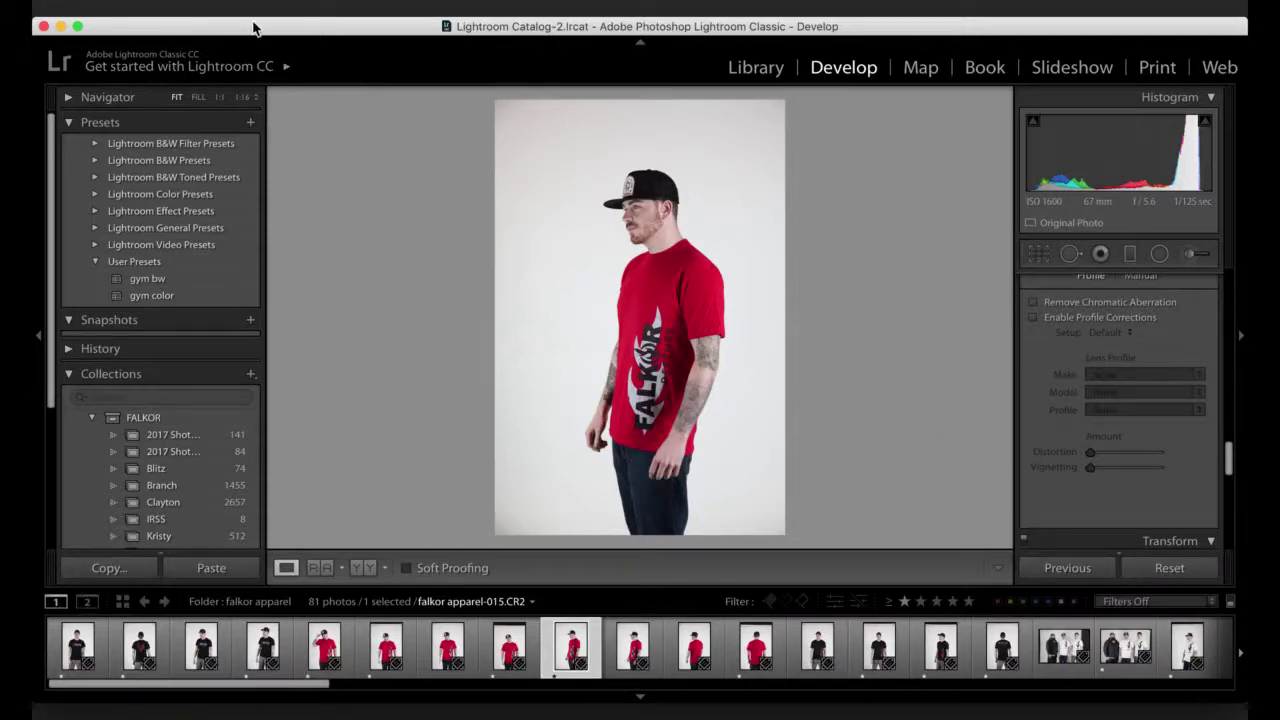
# Step: Search the commands for "photoshop" and open the selected photo in Adobe Photoshop CC 2018 for editing
pyautogui.click(178, 8)
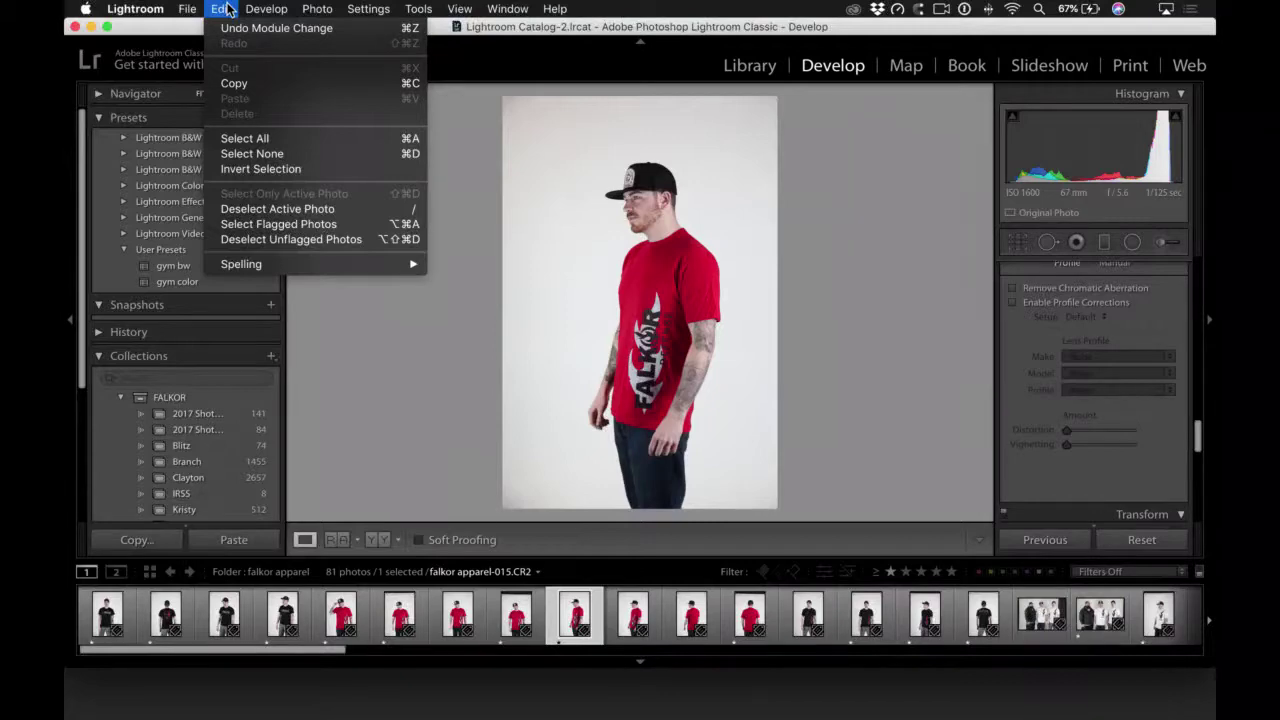
pyautogui.moveTo(328, 8)
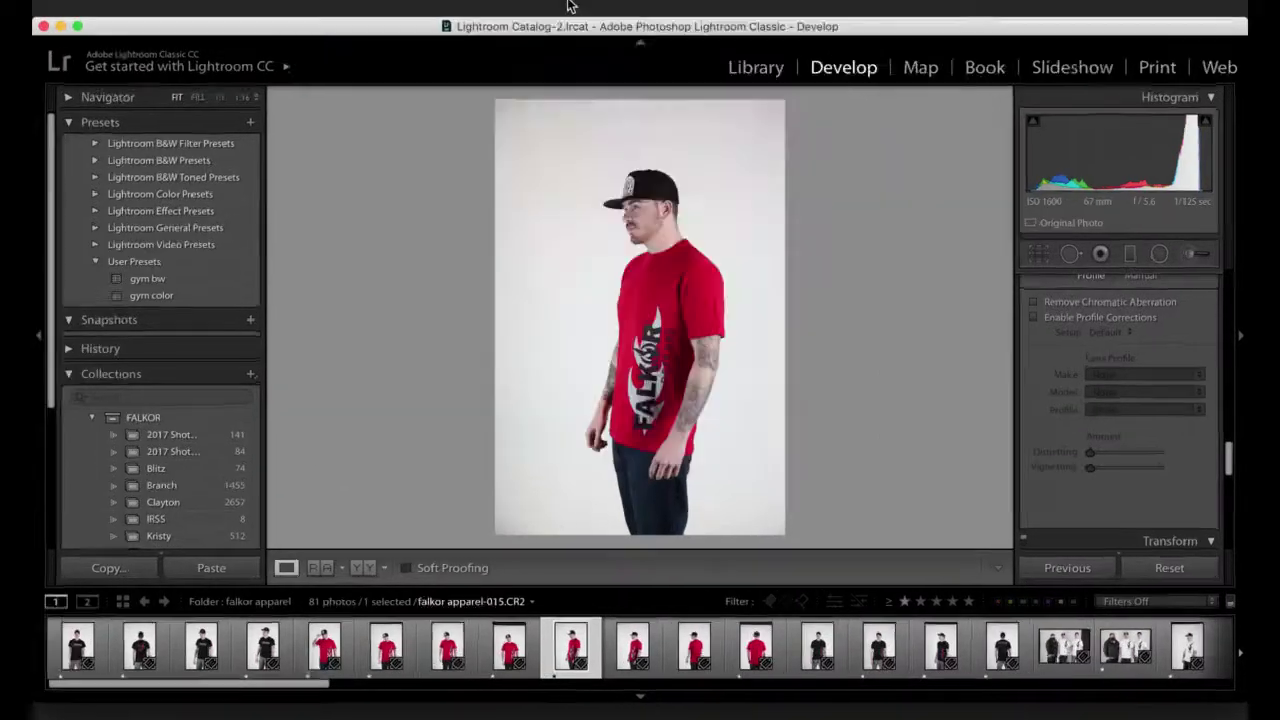
pyautogui.moveTo(541, 8)
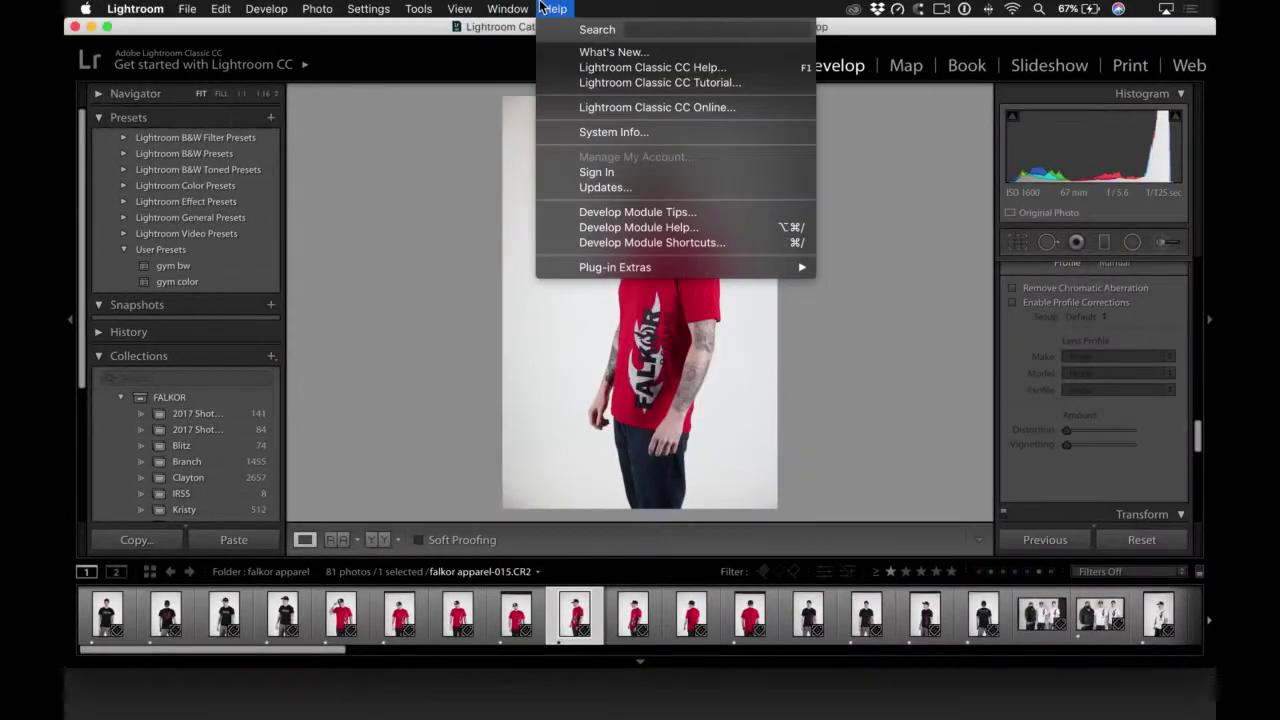
pyautogui.write('photoshop')
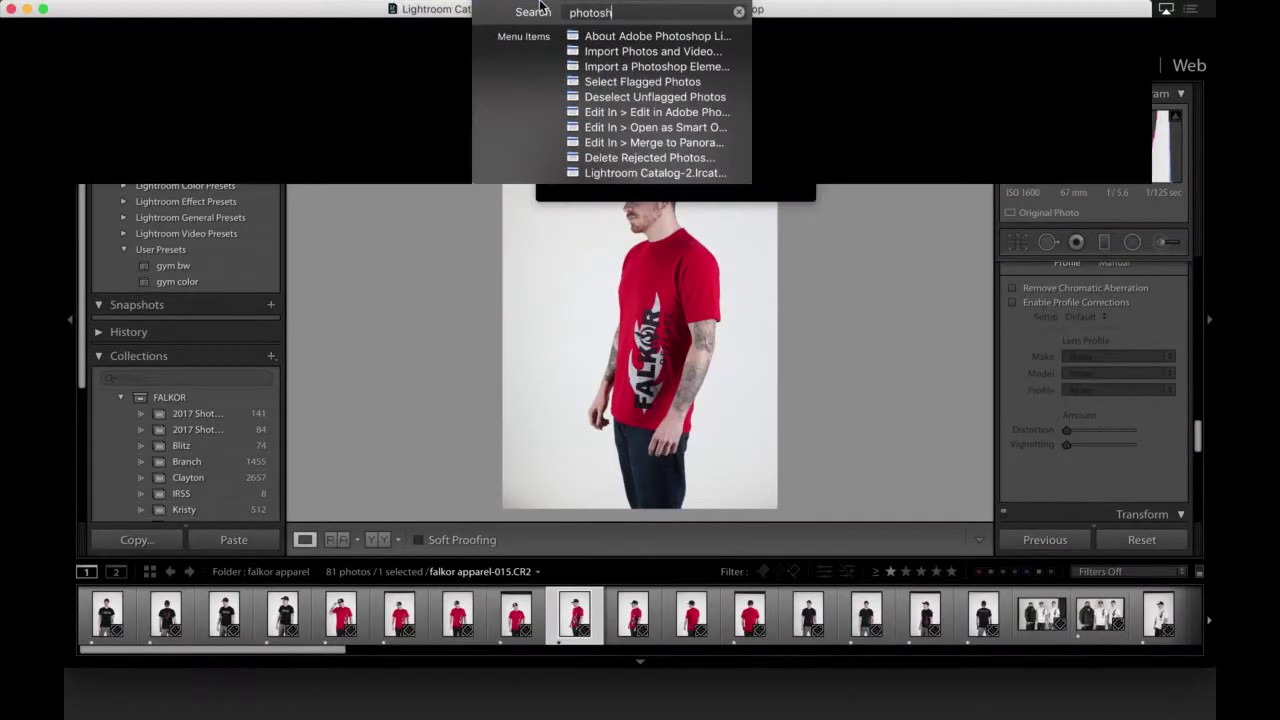
pyautogui.moveTo(718, 87)
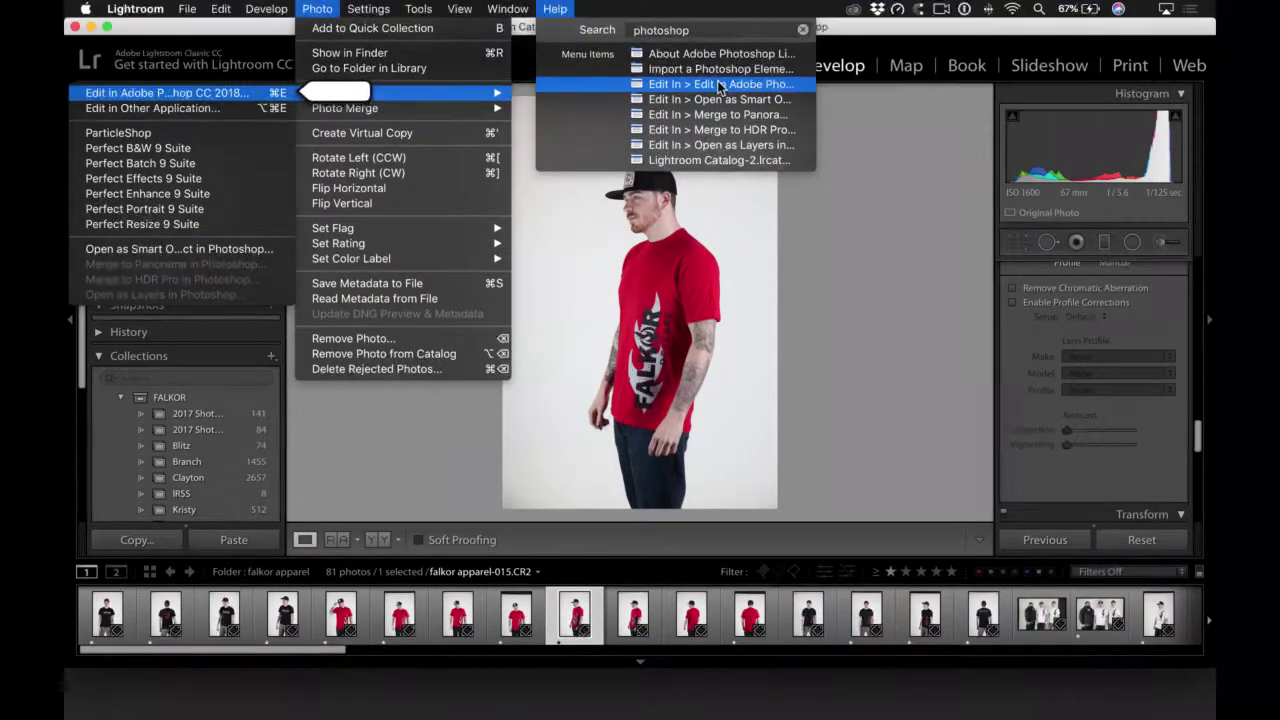
pyautogui.moveTo(330, 8)
pyautogui.moveTo(420, 93)
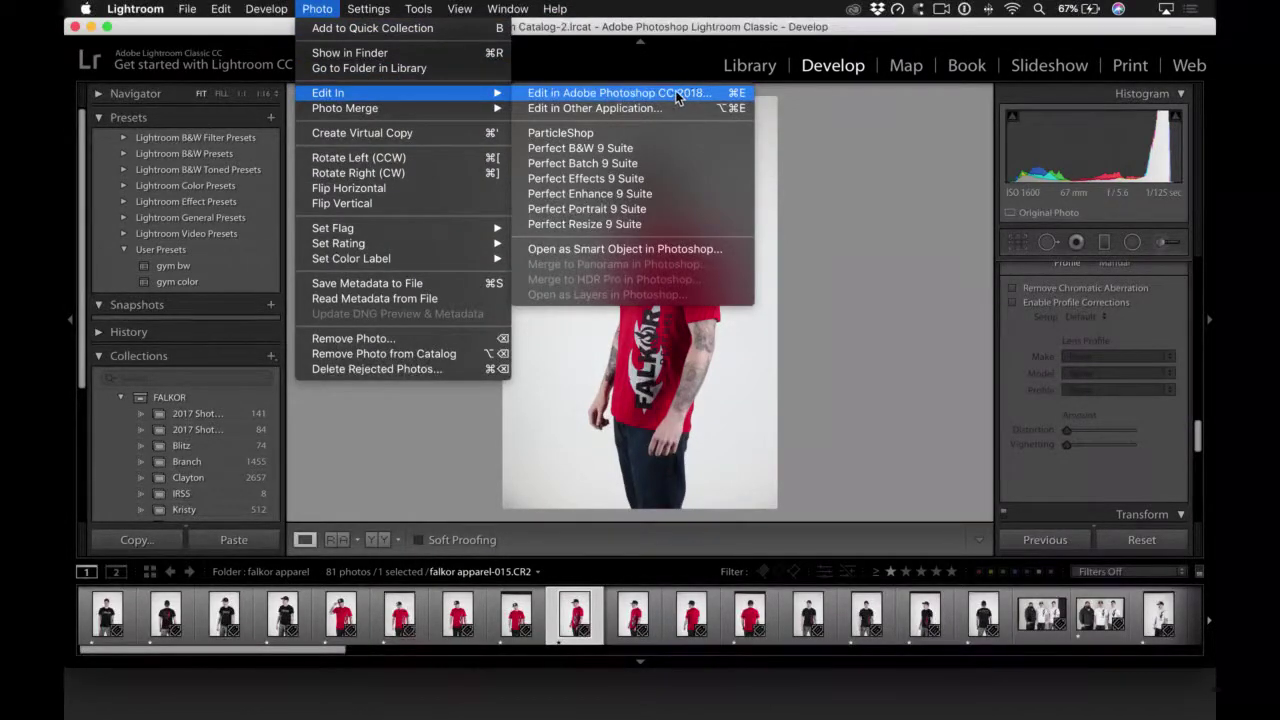
pyautogui.click(734, 93)
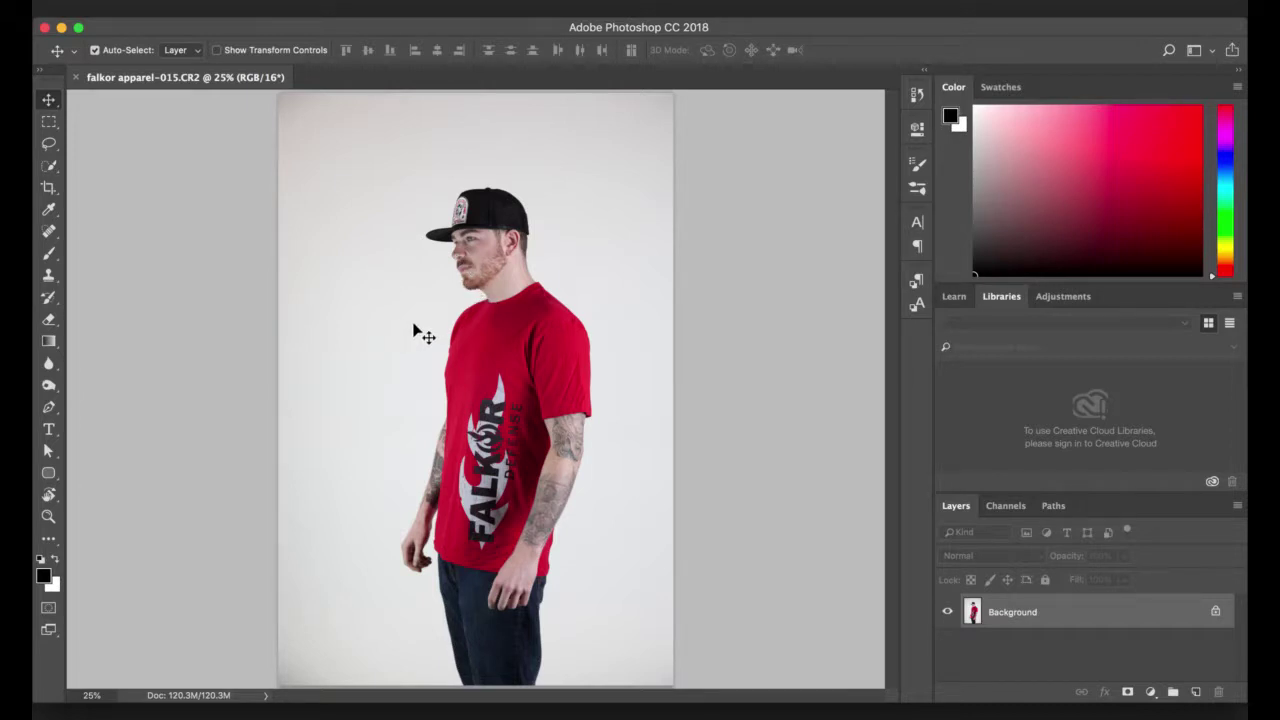
# Step: Draw a white rounded rectangle about 912 by 1583 px on the backdrop in front of the man
pyautogui.press('u')
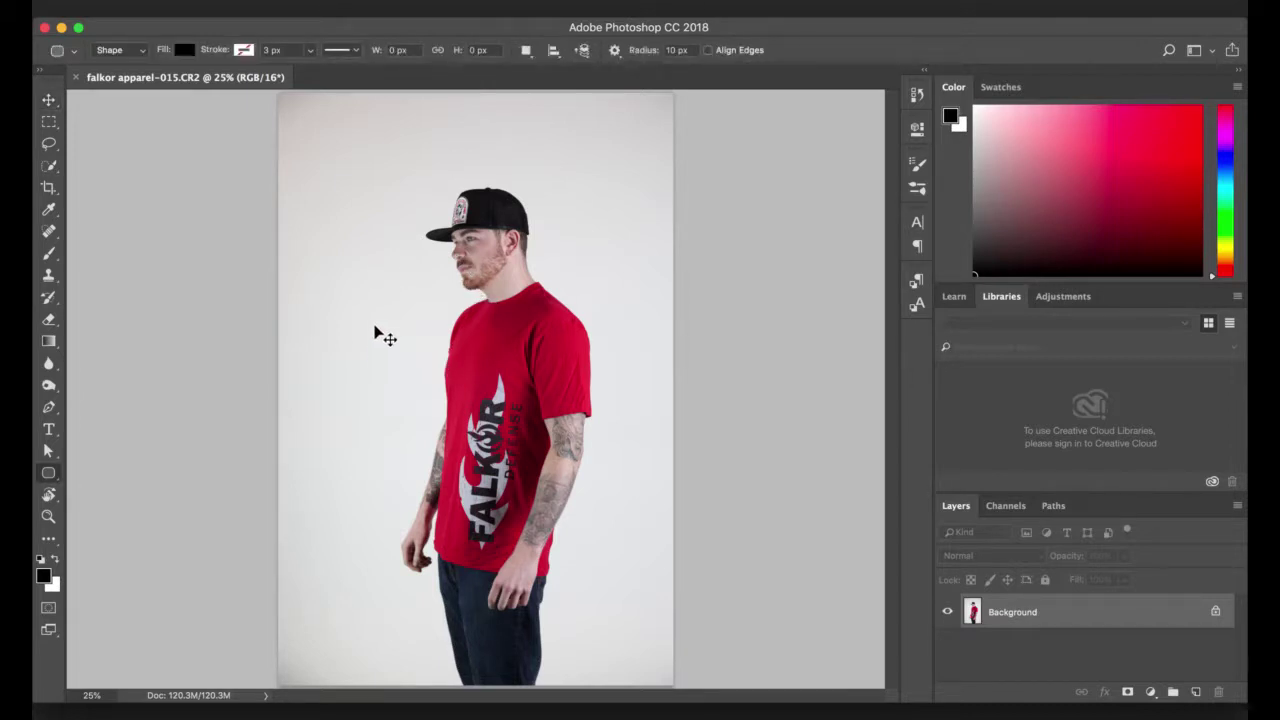
pyautogui.press('x')
pyautogui.moveTo(304, 281); pyautogui.dragTo(400, 447)
# Step: Move the white rectangle to the photo's left edge to compare it with the backdrop, and collapse the shape properties
pyautogui.press('v')
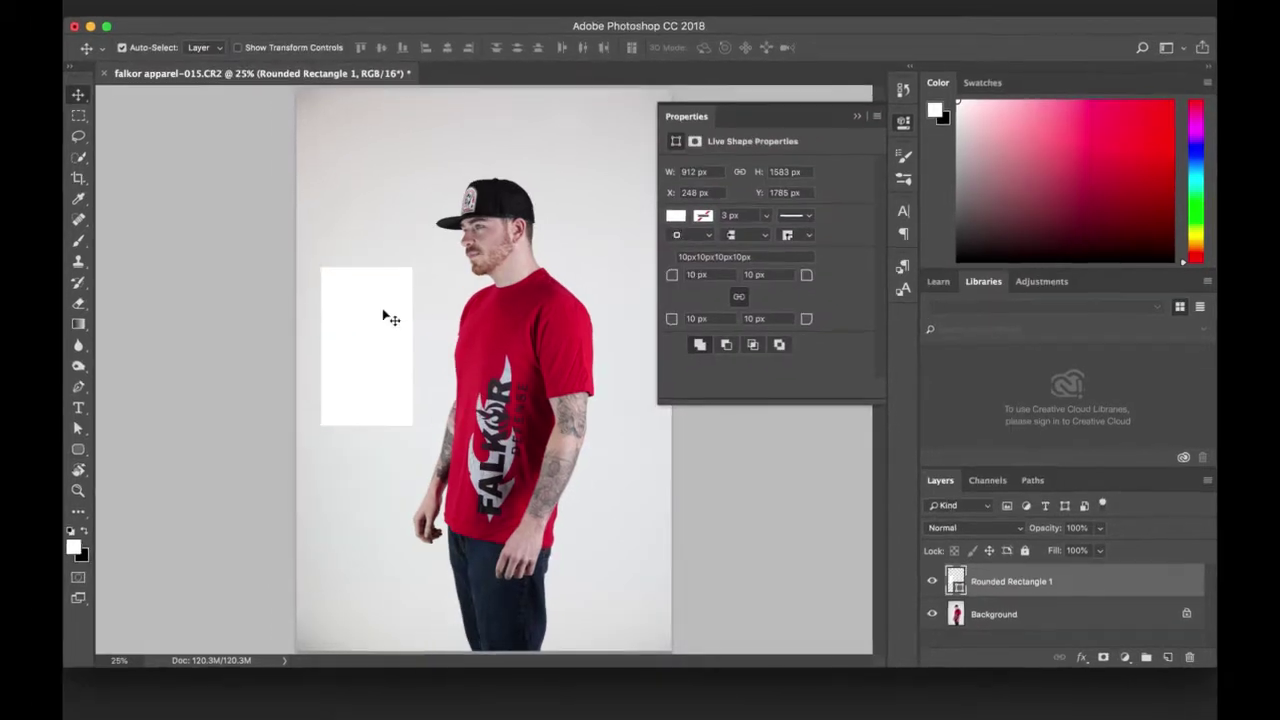
pyautogui.moveTo(372, 329); pyautogui.dragTo(381, 294)
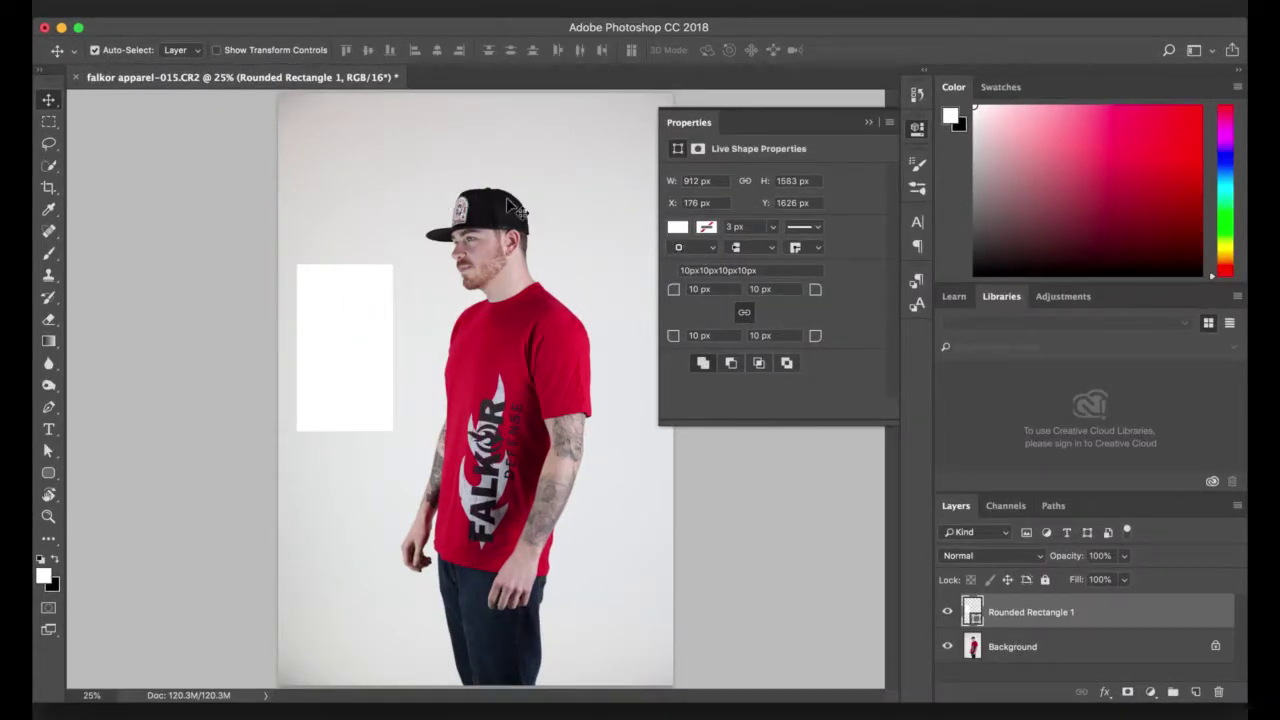
pyautogui.click(917, 128)
pyautogui.moveTo(348, 343); pyautogui.dragTo(320, 305)
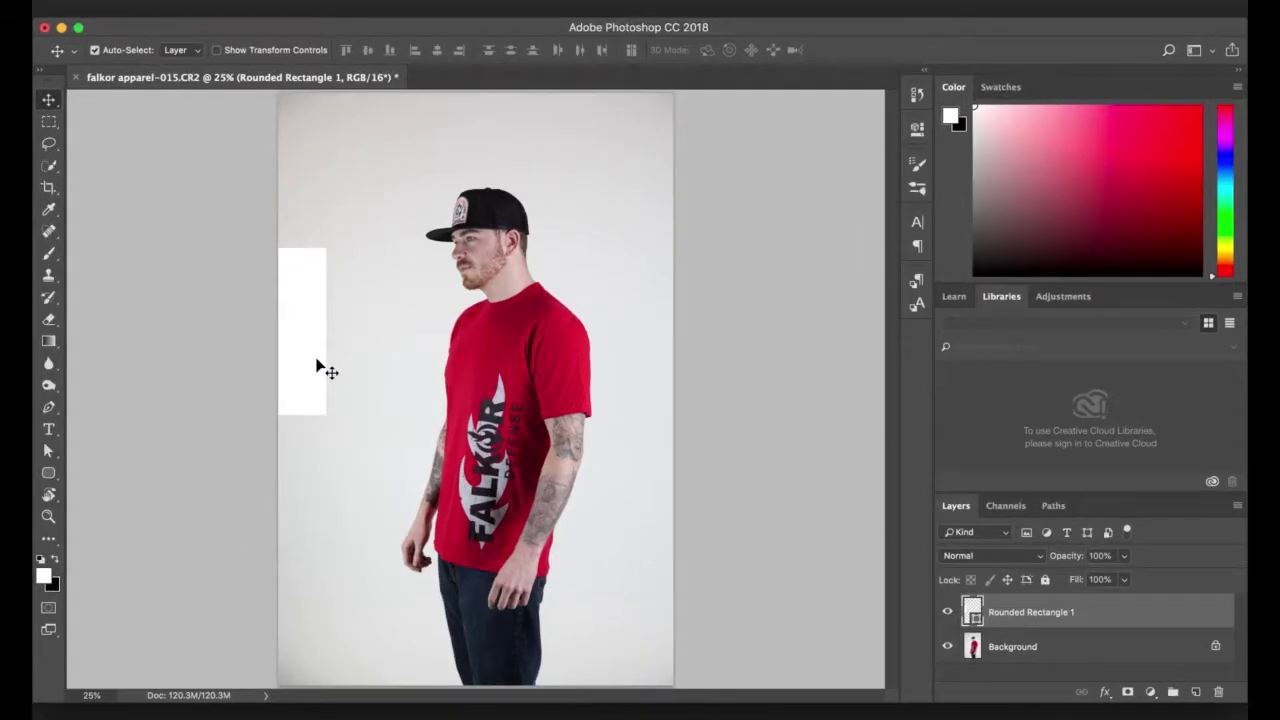
# Step: Delete the white comparison rectangle and select the man in the photo with the Quick Selection tool's Select Subject
pyautogui.press('Delete')
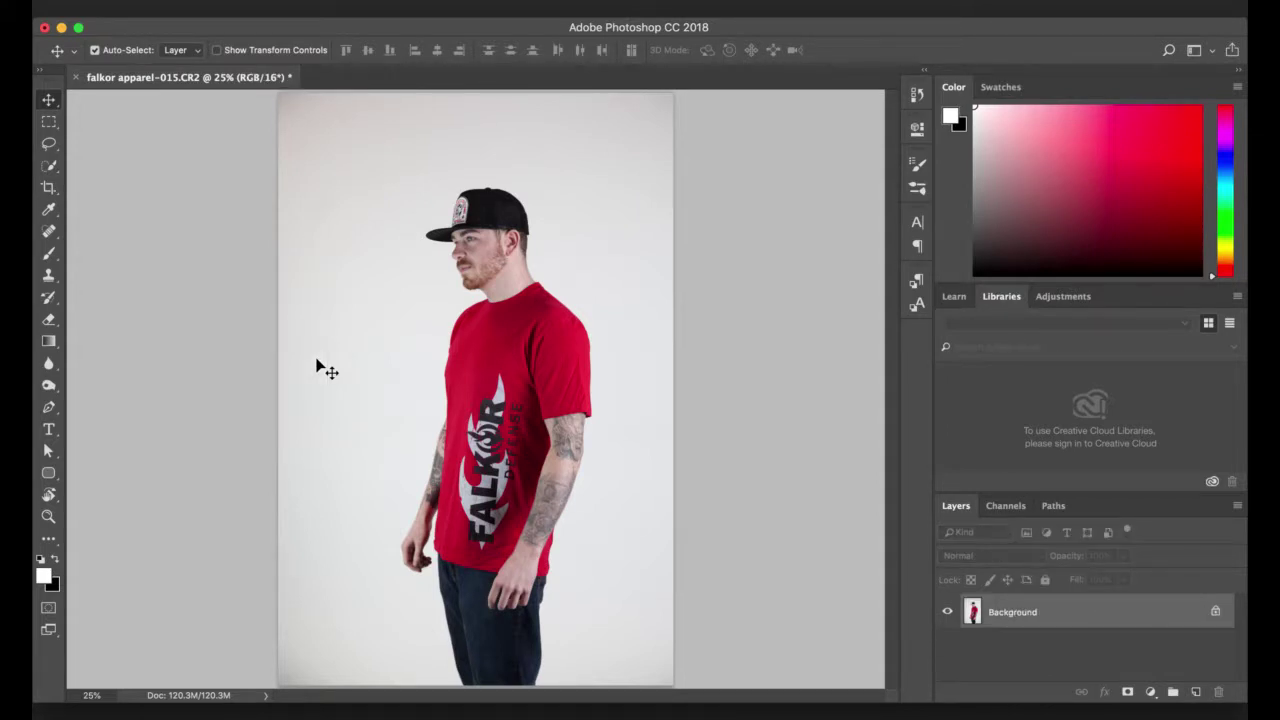
pyautogui.press('m')
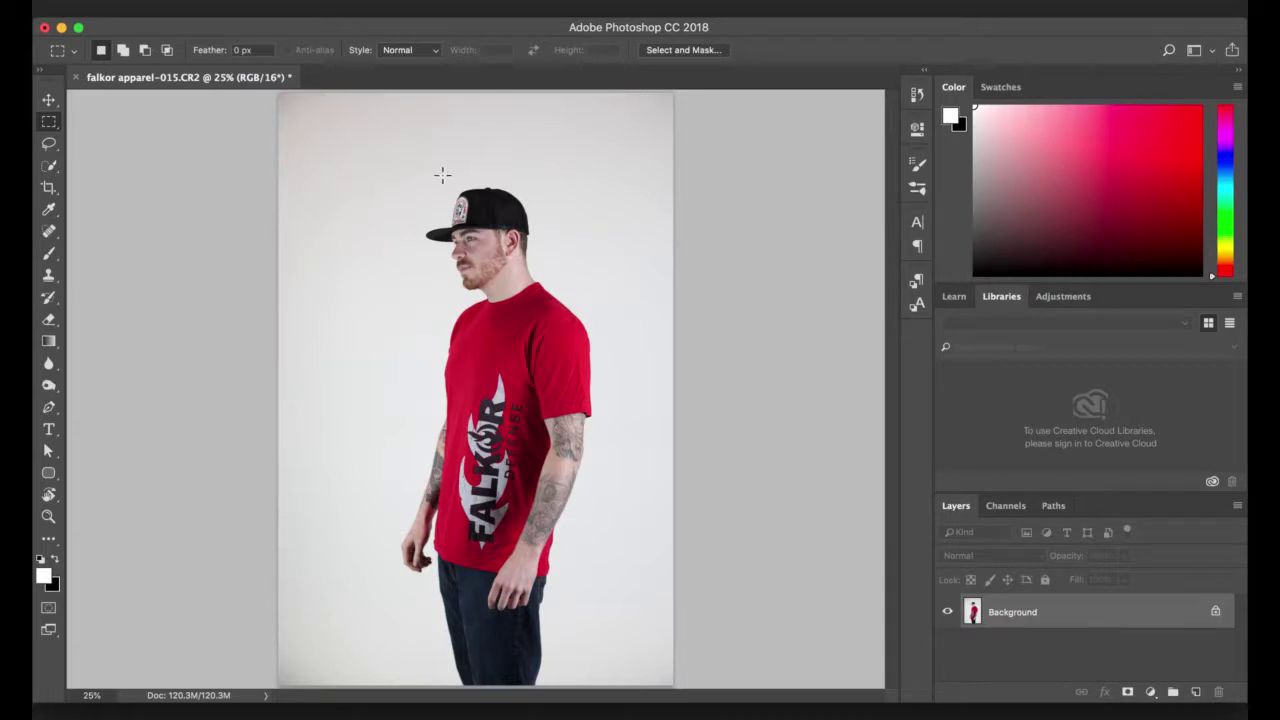
pyautogui.press('w')
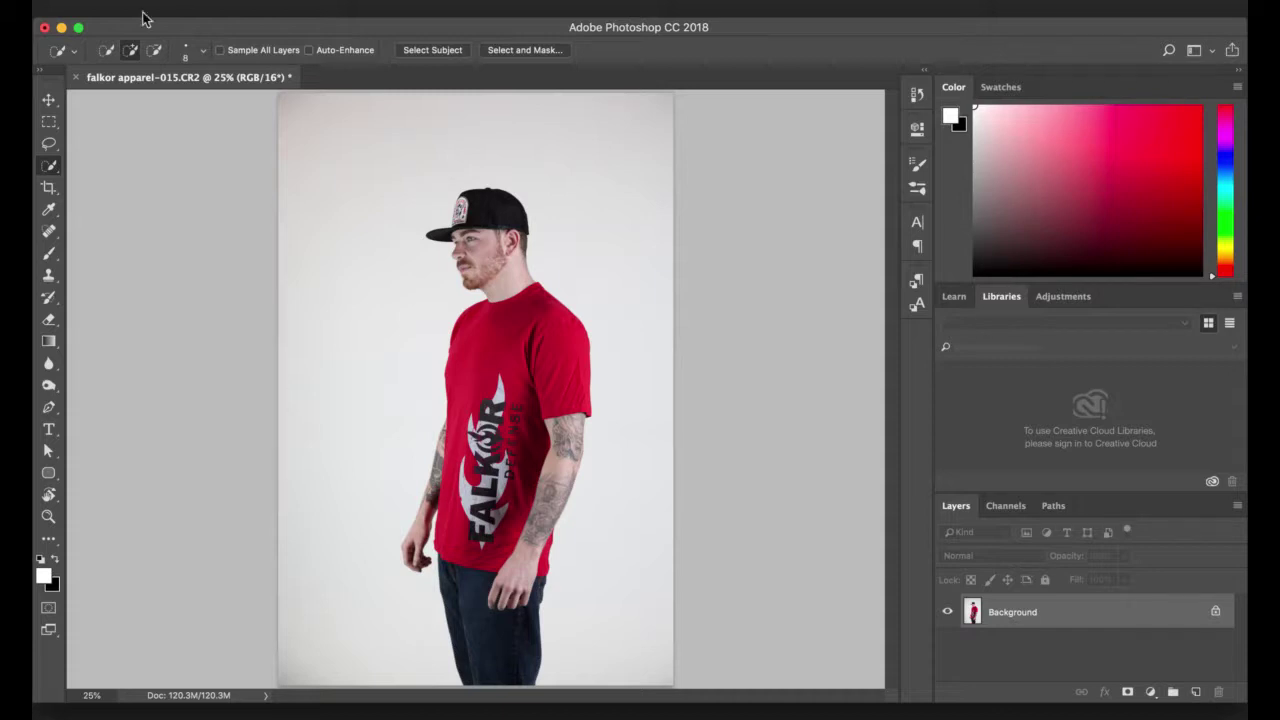
pyautogui.click(46, 168)
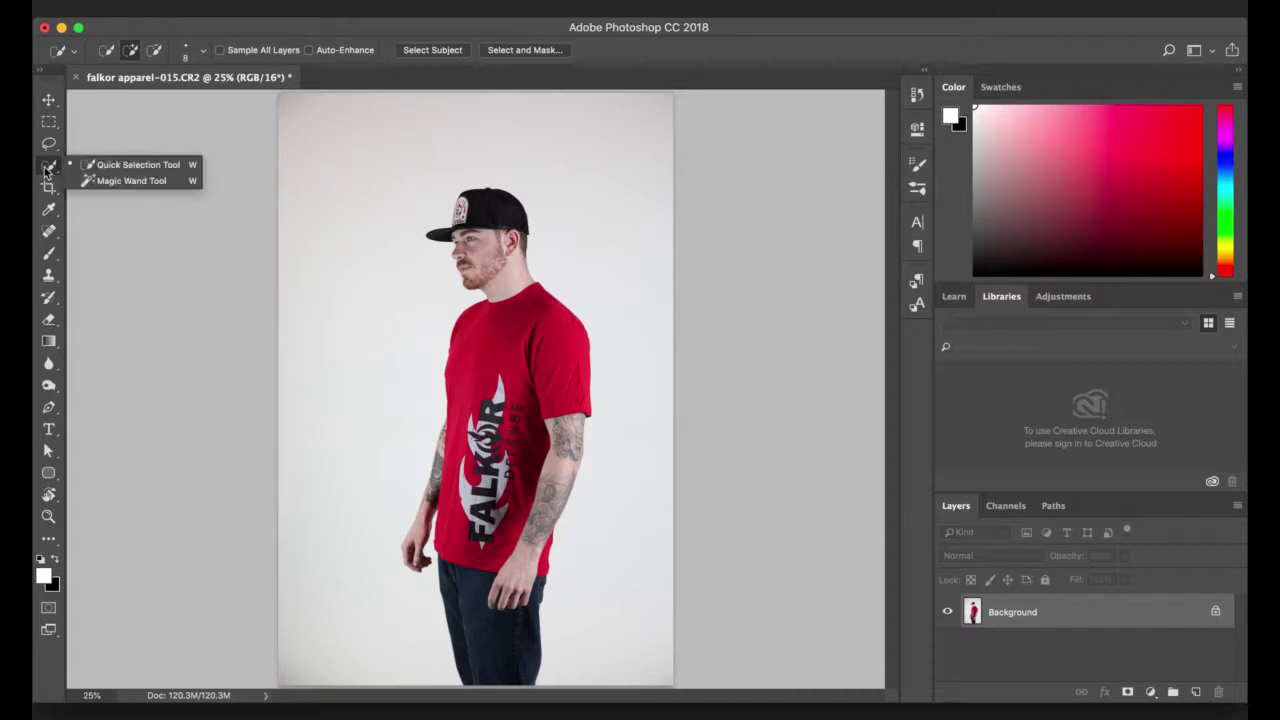
pyautogui.click(118, 167)
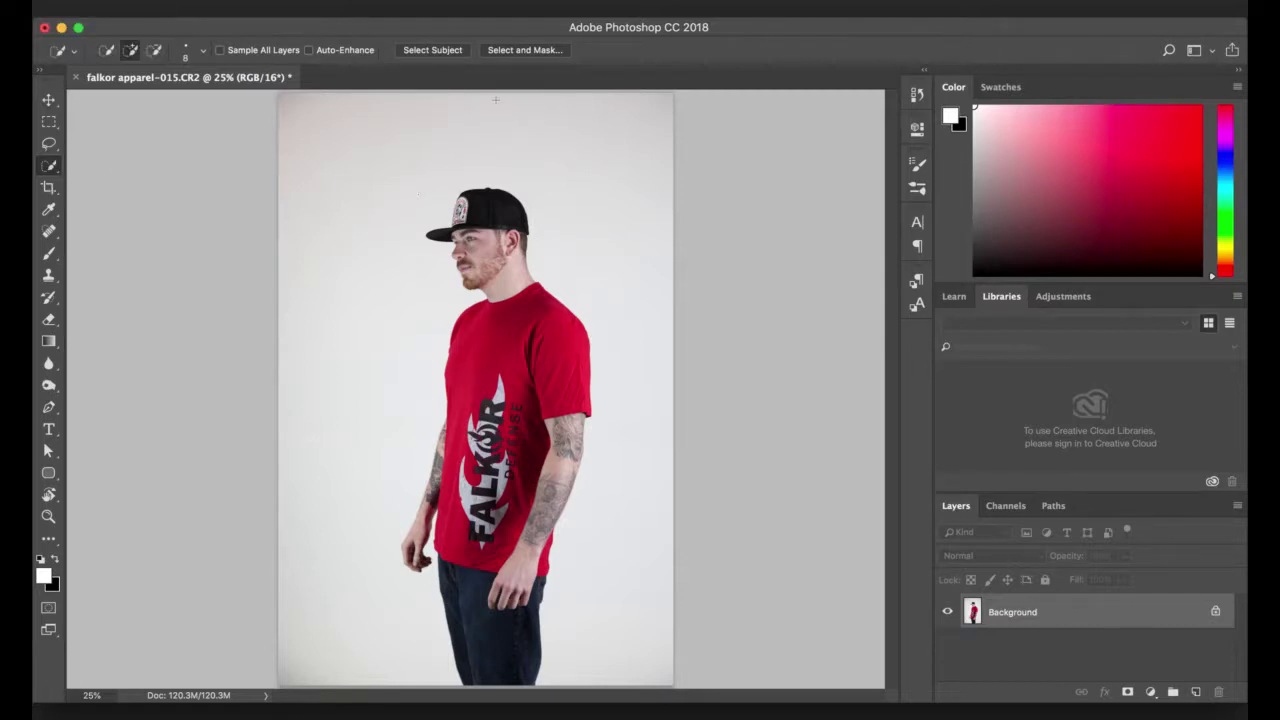
pyautogui.click(449, 52)
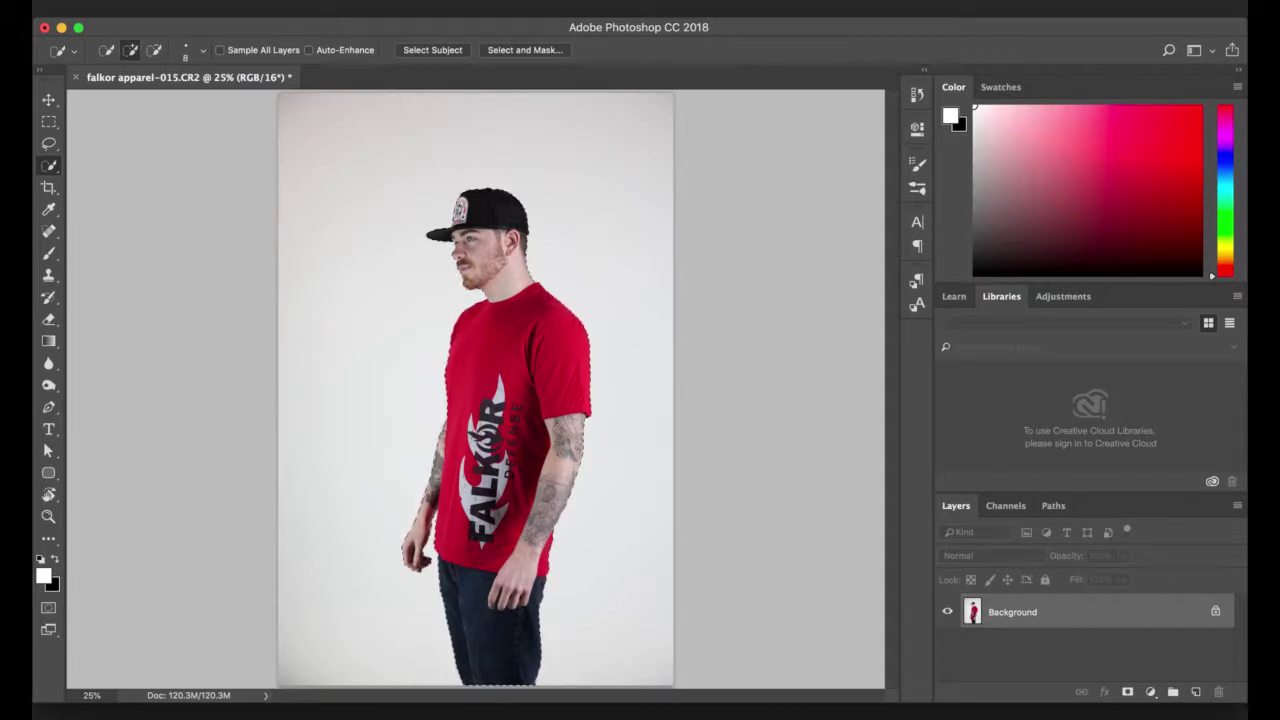
# Step: Subtract the backdrop gap between the man's forearm and the shirt from the selection with the Quick Selection tool
pyautogui.click(408, 530)
pyautogui.click(408, 530)
pyautogui.click(408, 530)
pyautogui.click(408, 530)
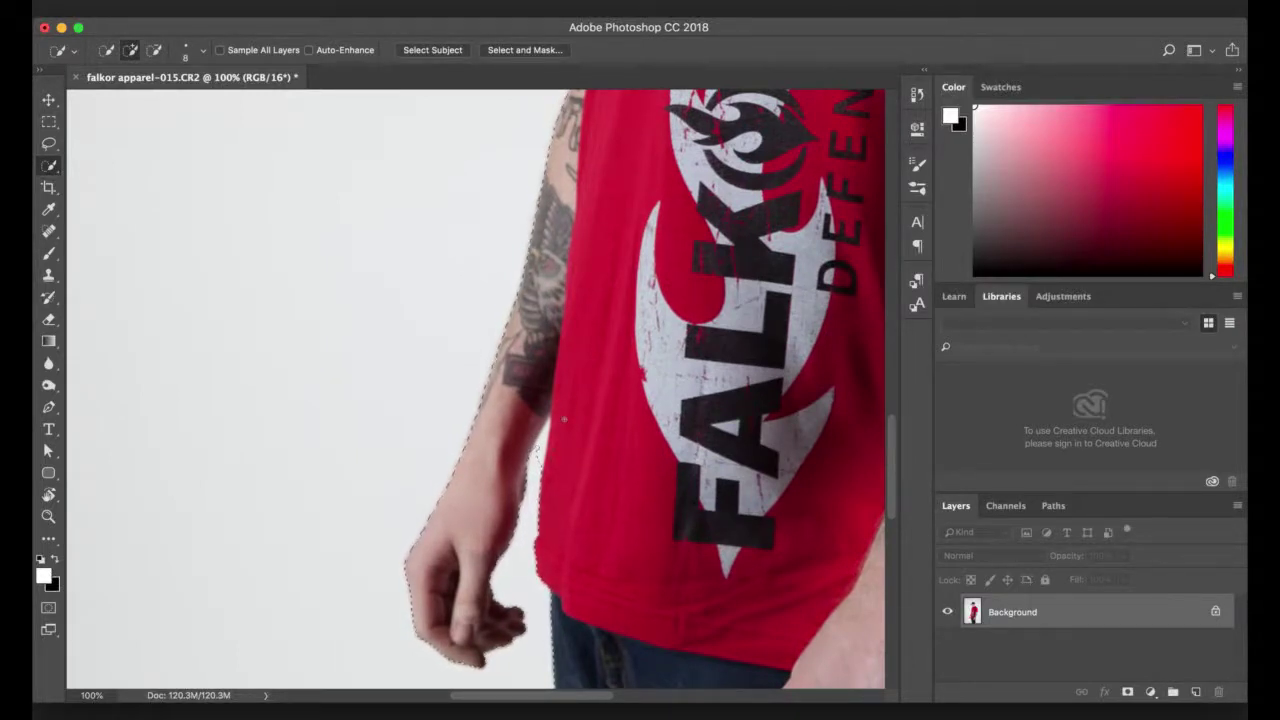
pyautogui.click(522, 525)
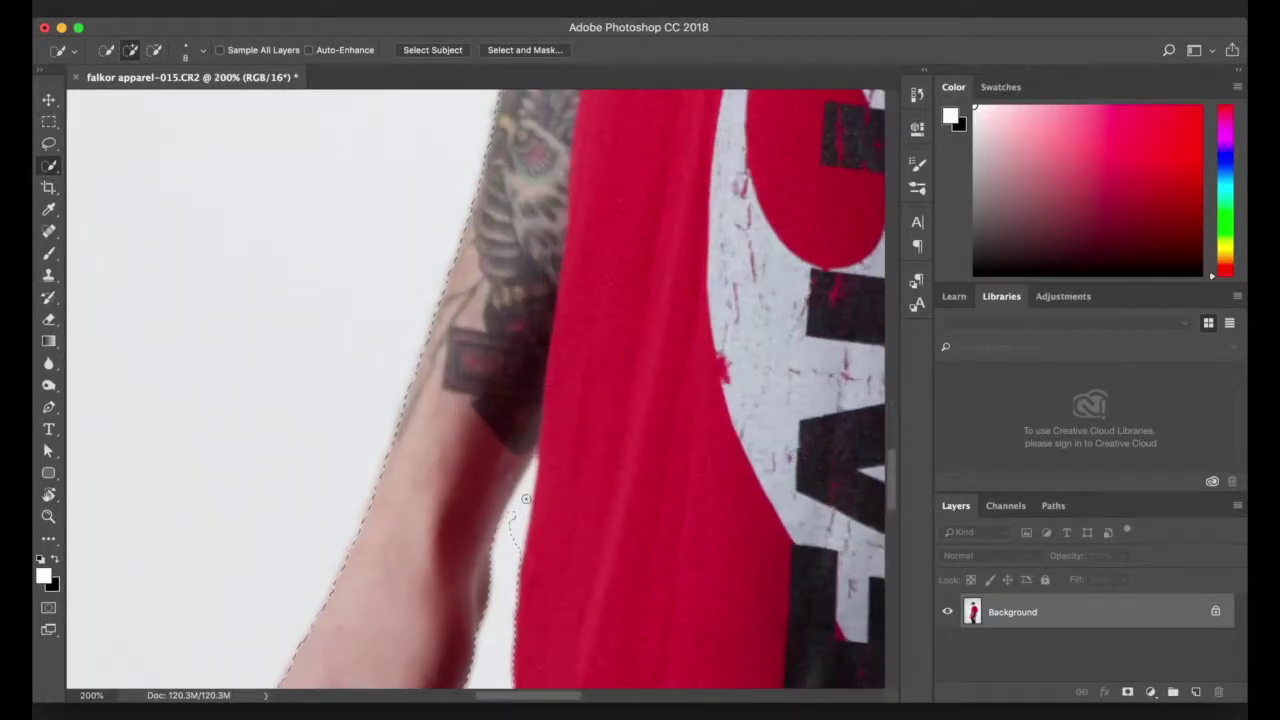
pyautogui.scroll(-3, 528, 470)
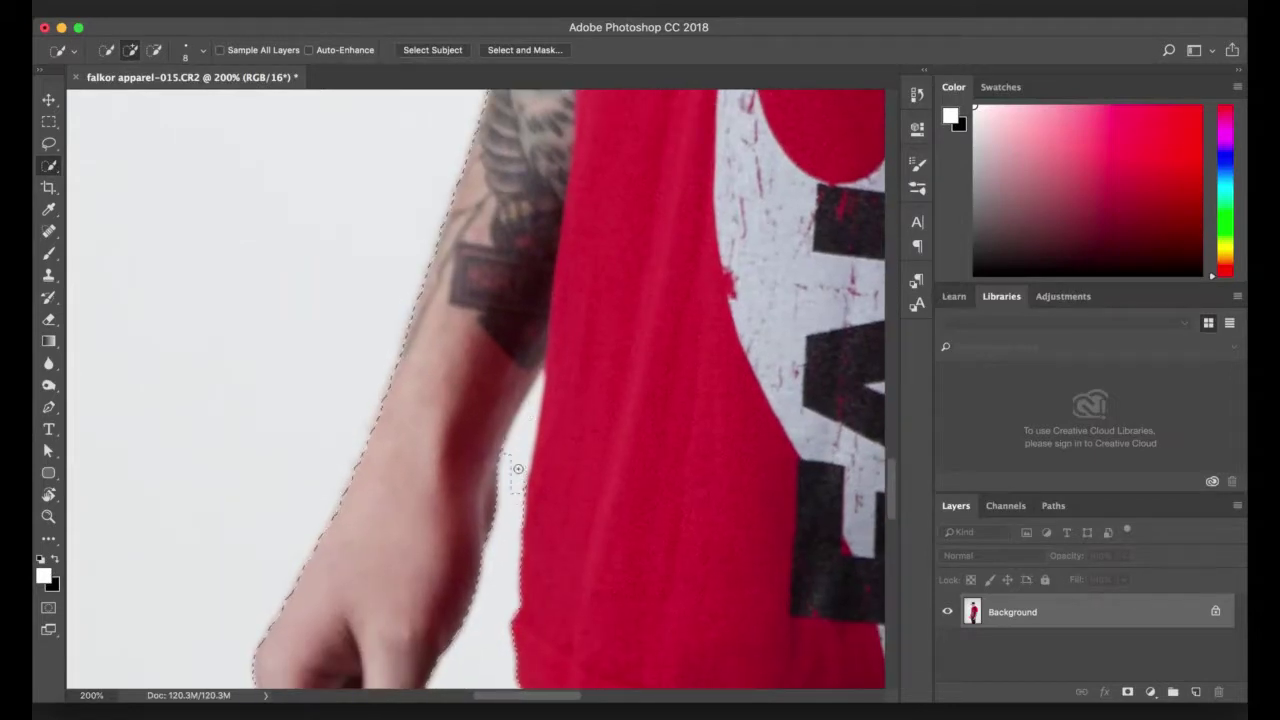
pyautogui.moveTo(519, 466); pyautogui.dragTo(512, 521)
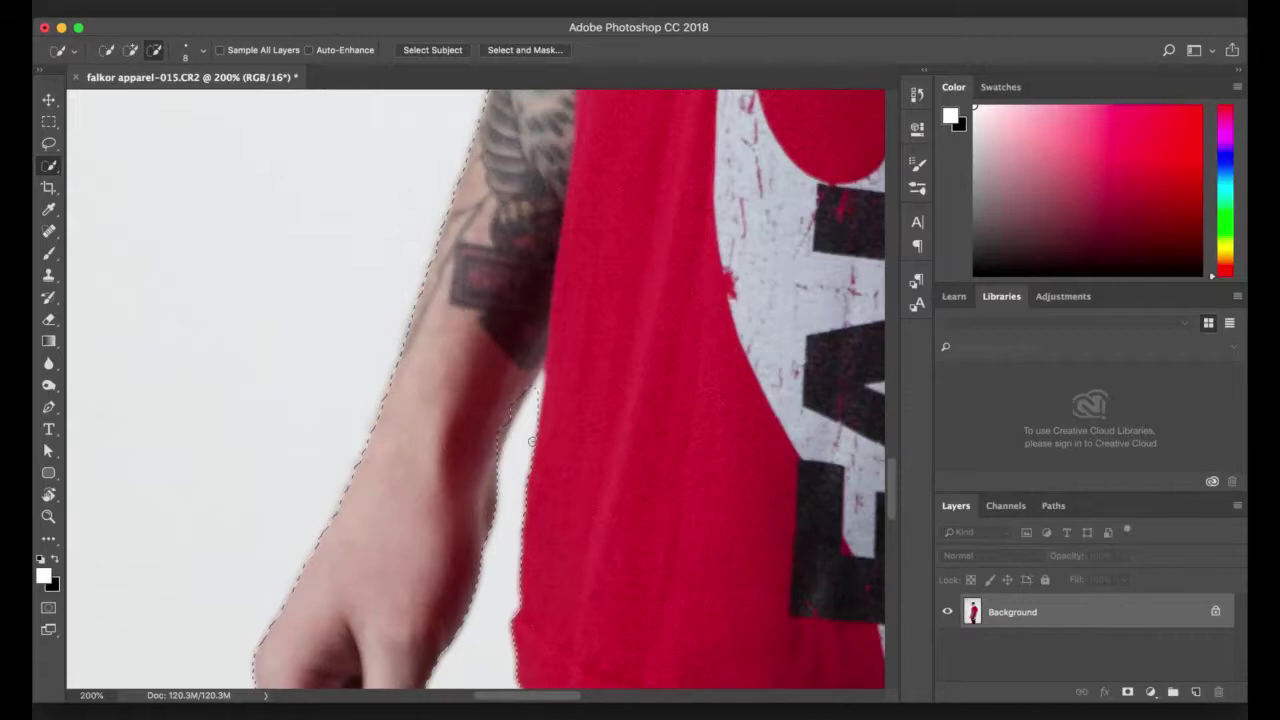
pyautogui.keyDown('alt'); pyautogui.click(545, 420); pyautogui.keyUp('alt')
pyautogui.keyDown('alt'); pyautogui.click(562, 407); pyautogui.keyUp('alt')
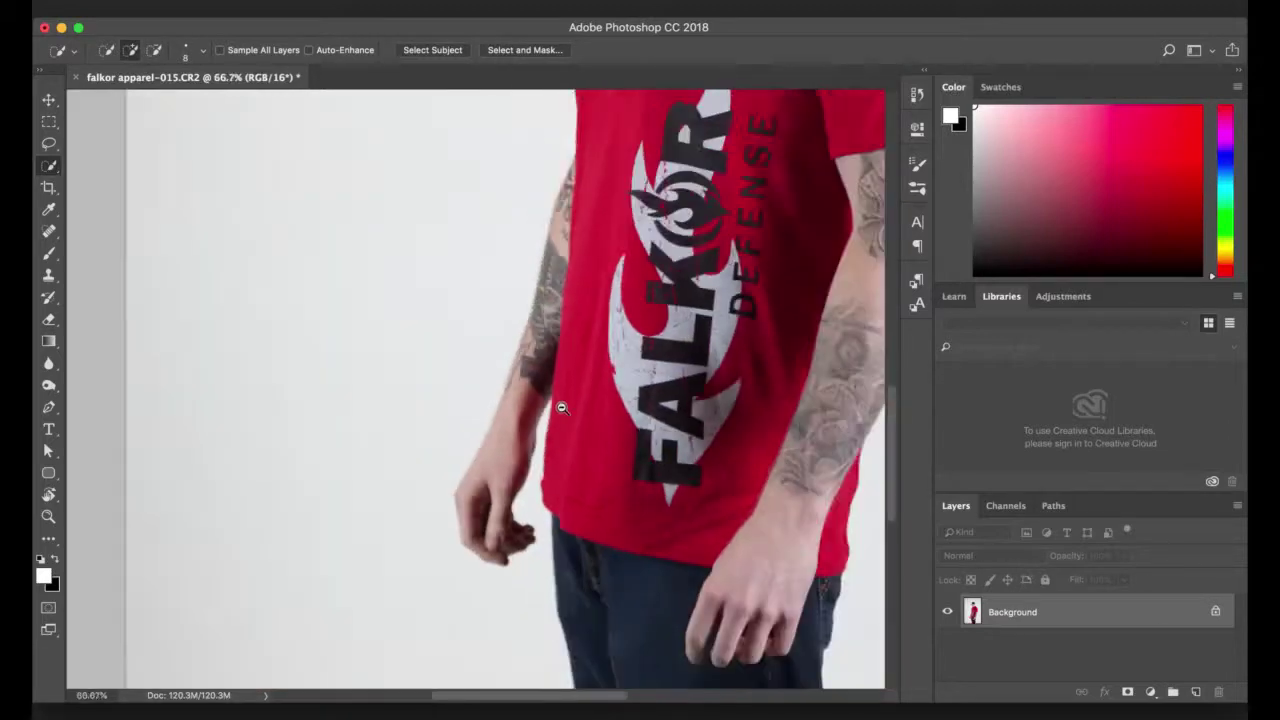
# Step: Open the selection in Select and Mask and refine its edge along the chin, beard and front of the neck with the Refine Edge brush
pyautogui.keyDown('alt'); pyautogui.click(505, 610); pyautogui.keyUp('alt')
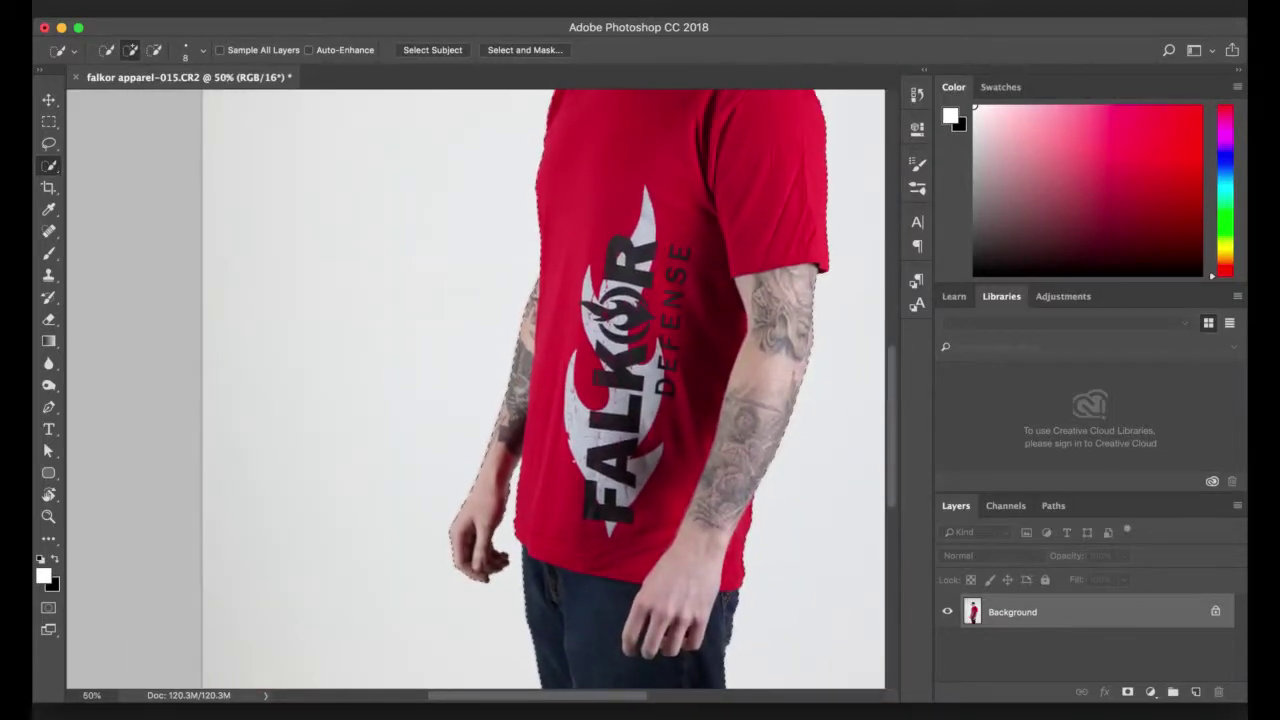
pyautogui.scroll(5, 612, 518)
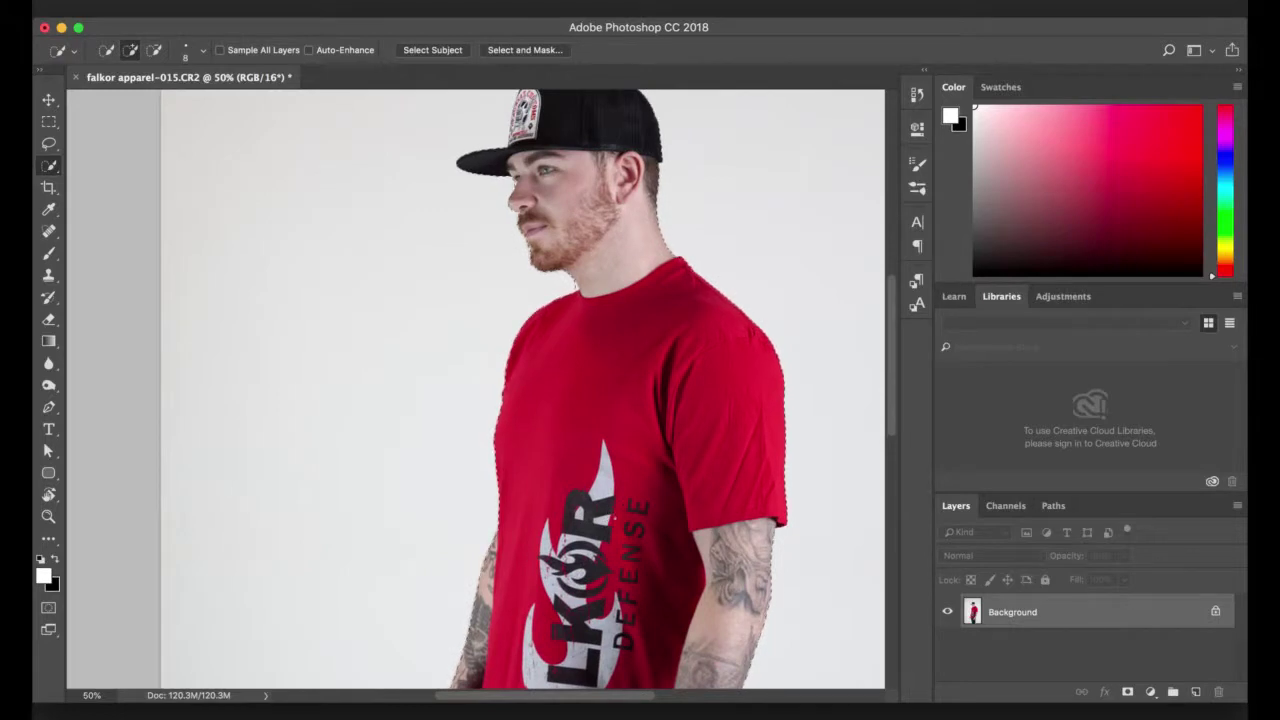
pyautogui.scroll(1, 612, 518)
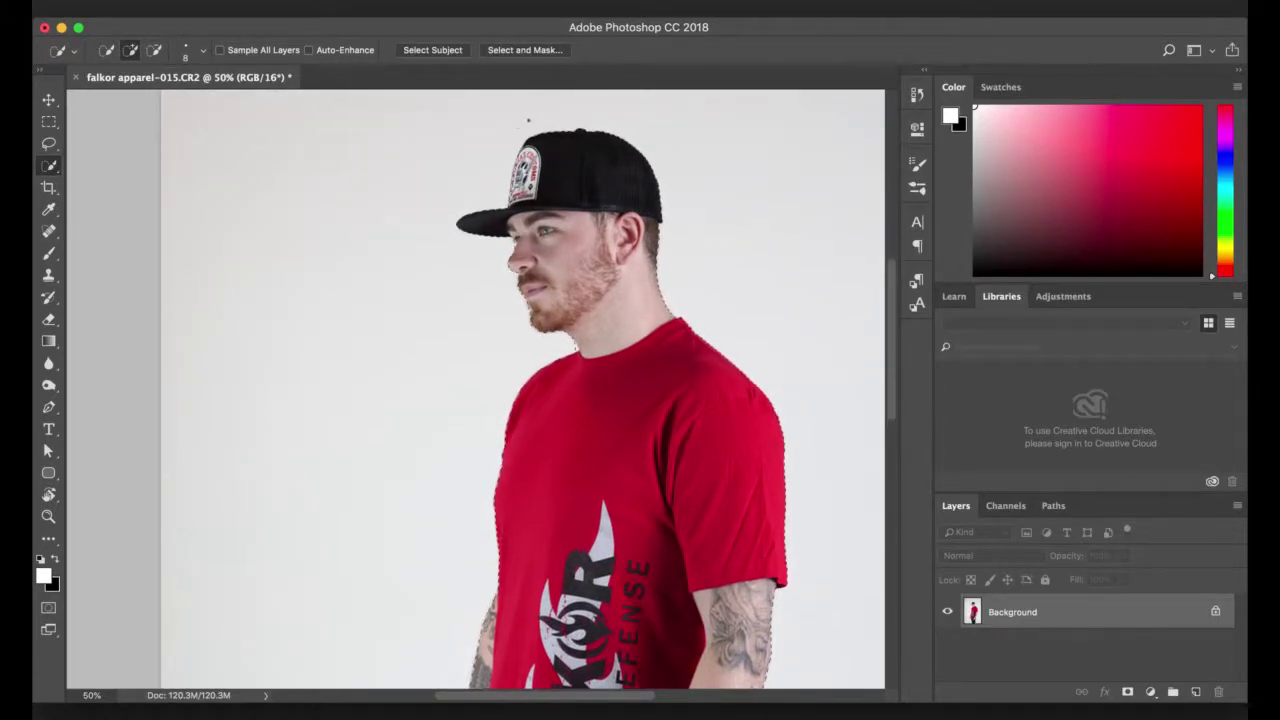
pyautogui.click(536, 48)
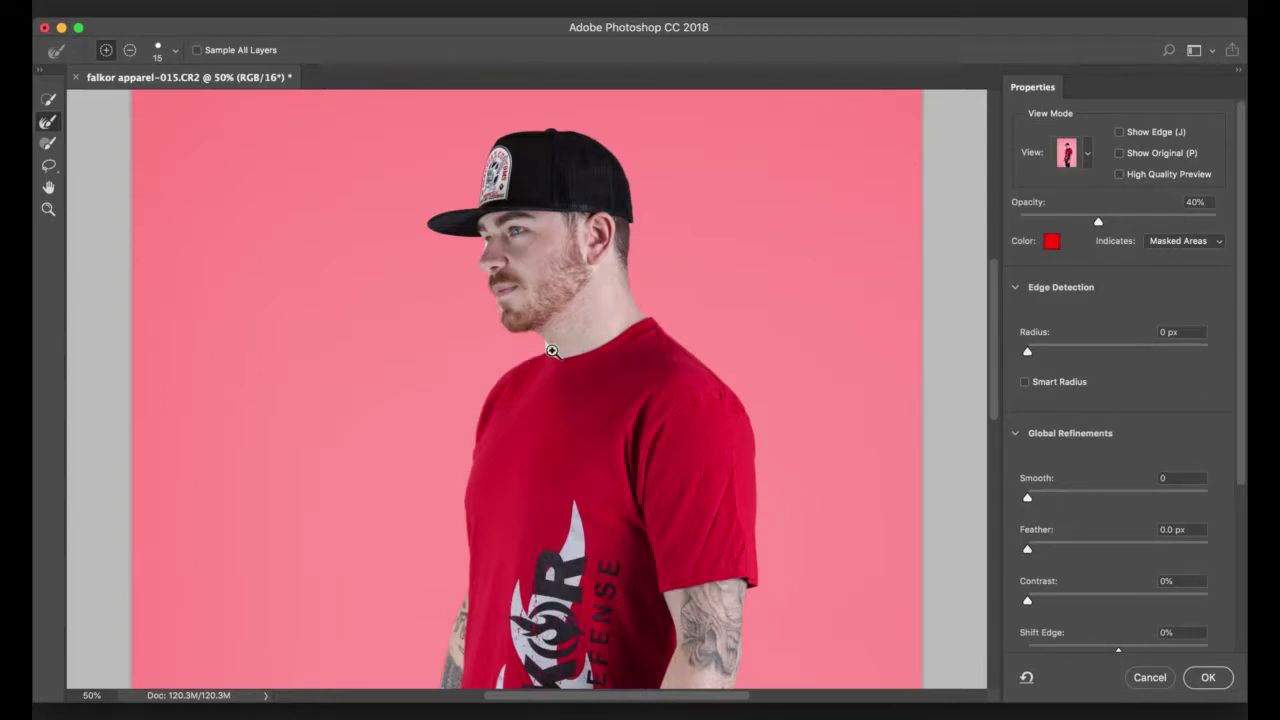
pyautogui.moveTo(532, 338); pyautogui.dragTo(423, 309)
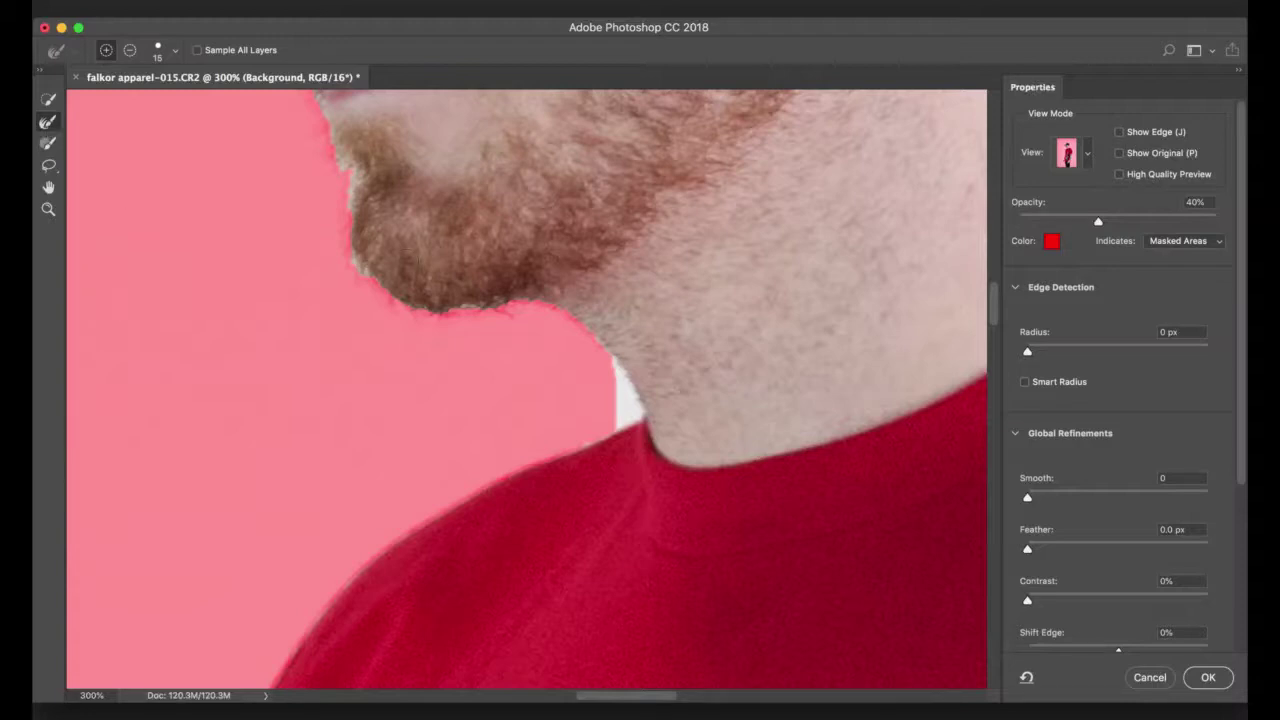
pyautogui.moveTo(331, 150)
pyautogui.mouseDown()
pyautogui.moveTo(347, 192)
pyautogui.moveTo(348, 170)
pyautogui.moveTo(361, 217)
pyautogui.mouseUp()
pyautogui.moveTo(372, 282); pyautogui.dragTo(410, 314)
pyautogui.moveTo(535, 305)
pyautogui.mouseDown()
pyautogui.moveTo(610, 352)
pyautogui.moveTo(622, 412)
pyautogui.mouseUp()
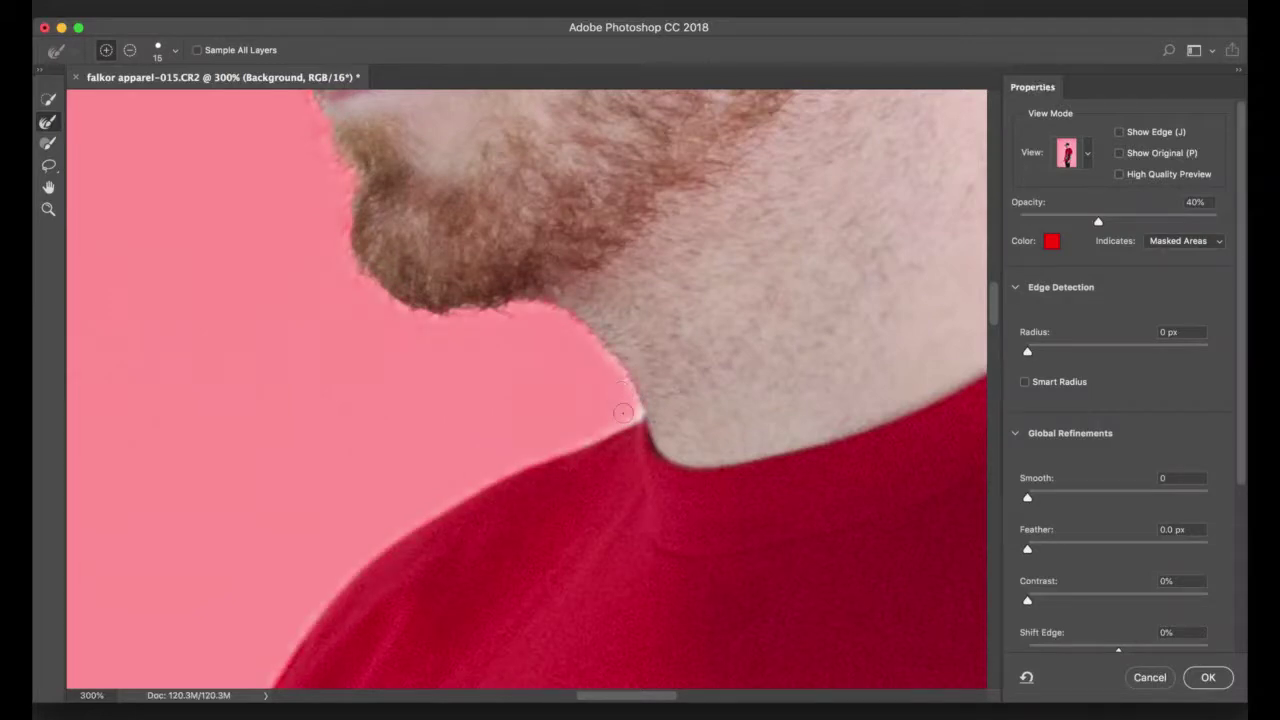
# Step: Refine the selection edge along the mouth, moustache and nose with the Refine Edge brush
pyautogui.scroll(5, 634, 446)
pyautogui.hscroll(-5, 634, 446)
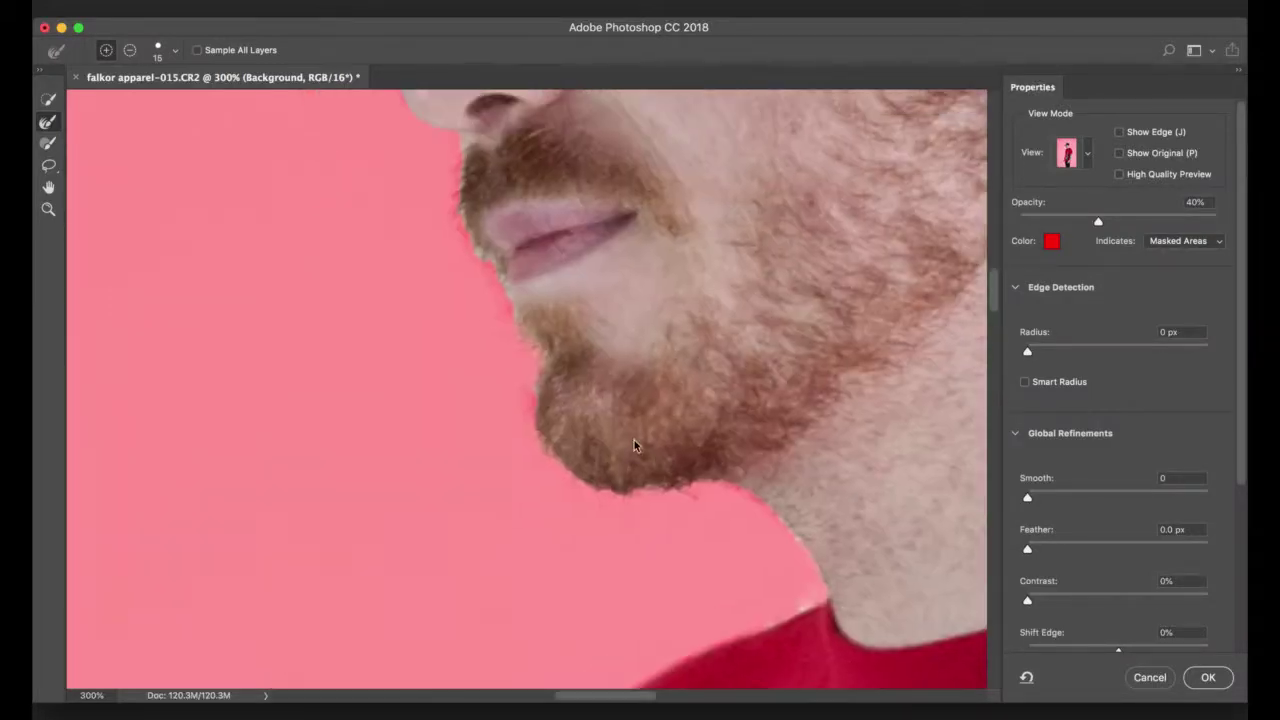
pyautogui.moveTo(463, 234); pyautogui.dragTo(474, 182)
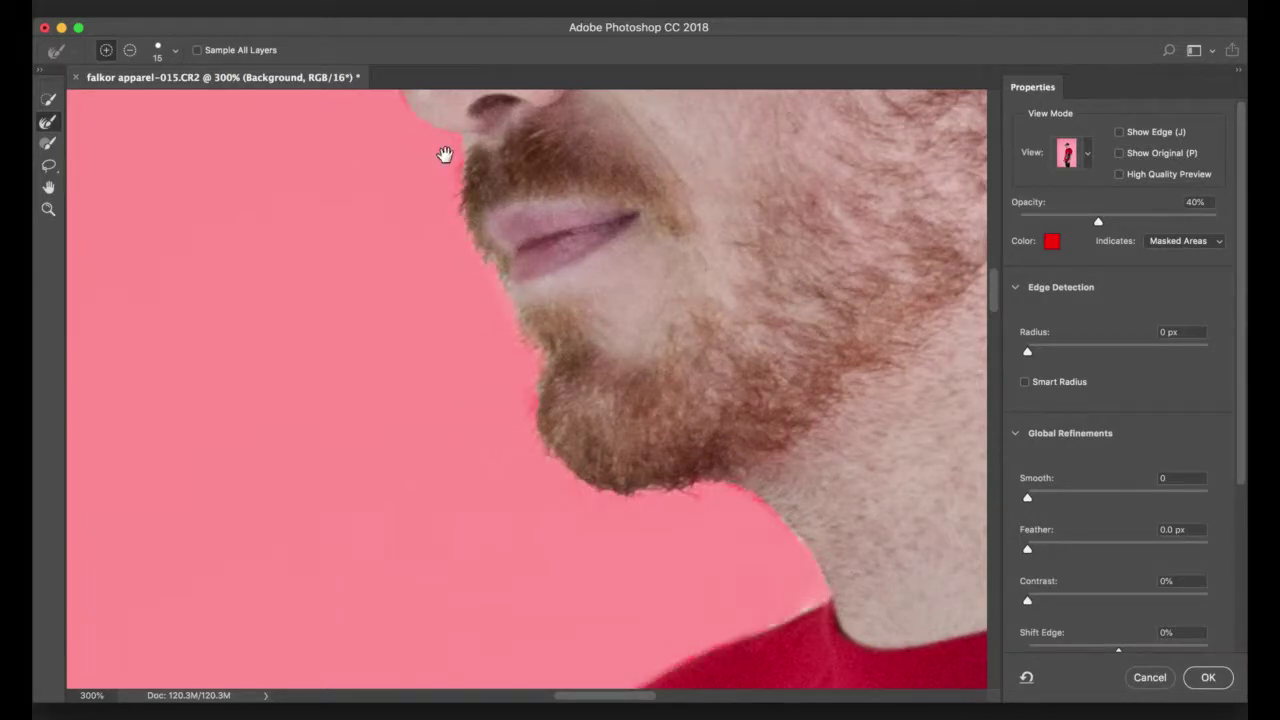
pyautogui.scroll(5, 443, 157)
pyautogui.hscroll(-2, 443, 157)
pyautogui.moveTo(494, 182); pyautogui.dragTo(495, 154)
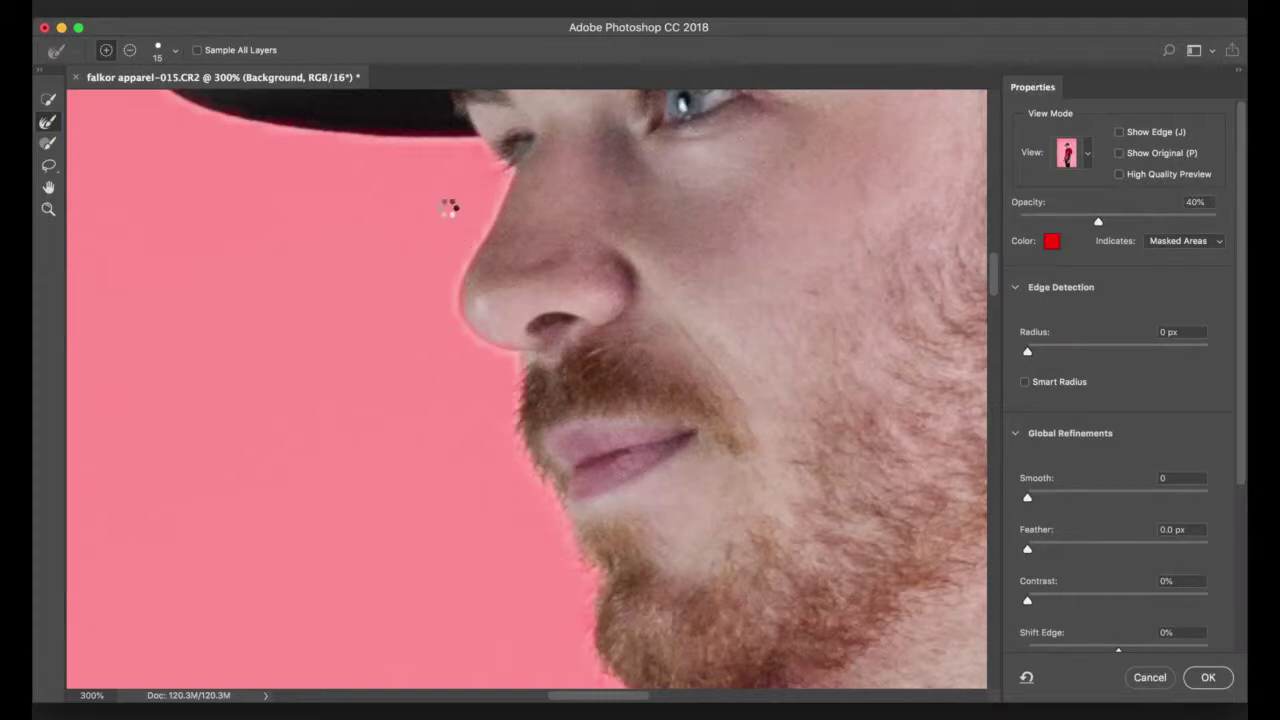
# Step: Refine the selection edge in the gap between the forearm and the shirt, and apply the Select and Mask refinement
pyautogui.scroll(3, 449, 206)
pyautogui.scroll(1, 437, 203)
pyautogui.keyDown('alt'); pyautogui.keyDown('super'); pyautogui.click(513, 236); pyautogui.keyUp('super'); pyautogui.keyUp('alt')
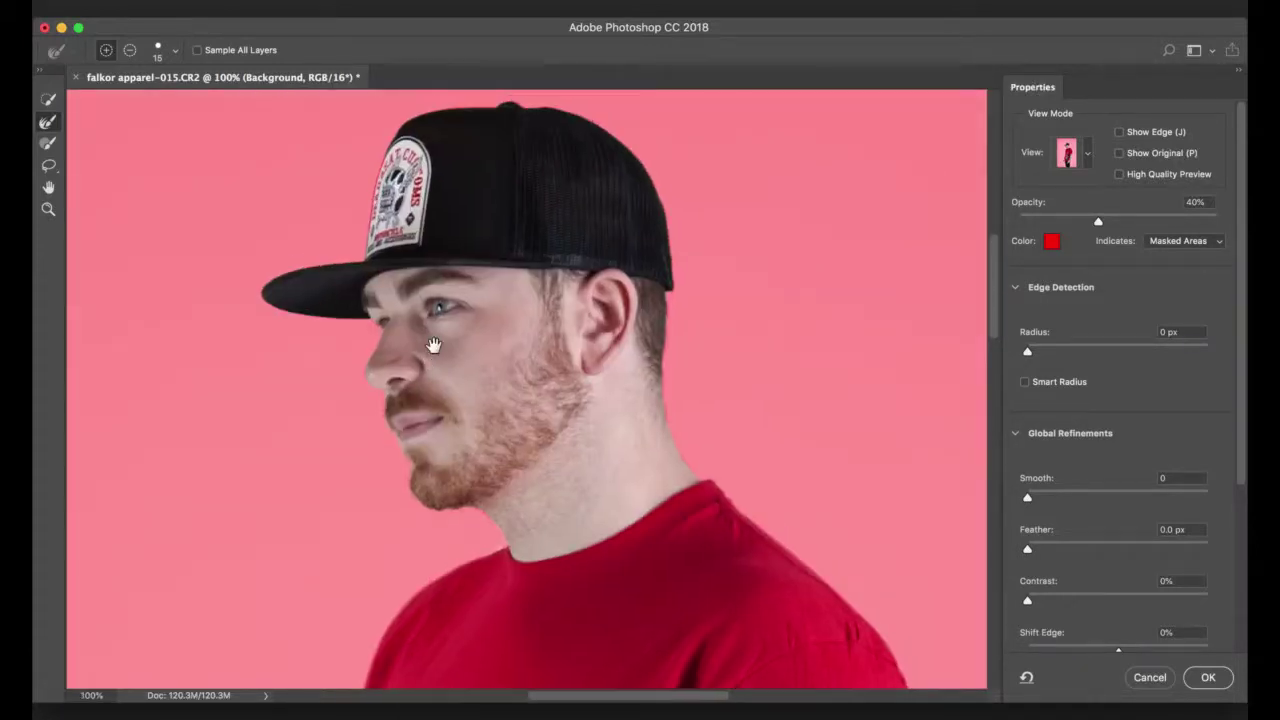
pyautogui.scroll(-5, 550, 300)
pyautogui.scroll(-10, 730, 248)
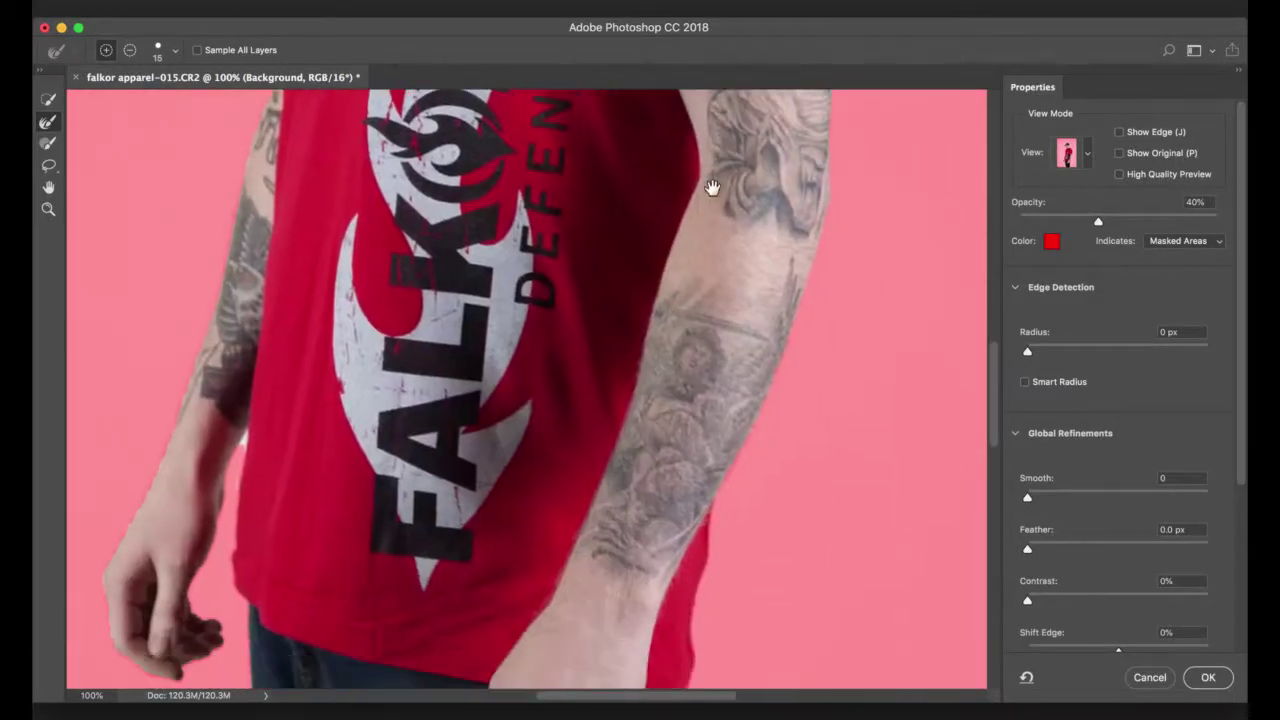
pyautogui.scroll(3, 390, 120)
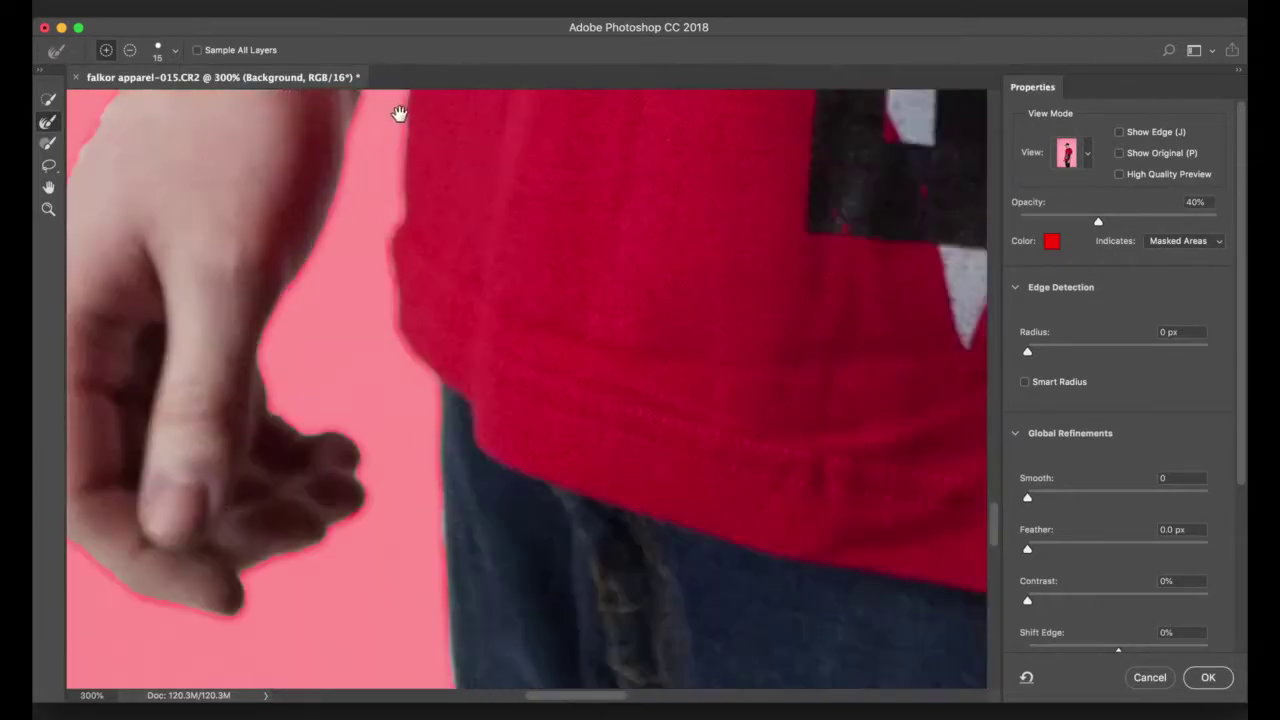
pyautogui.moveTo(370, 294); pyautogui.dragTo(384, 245)
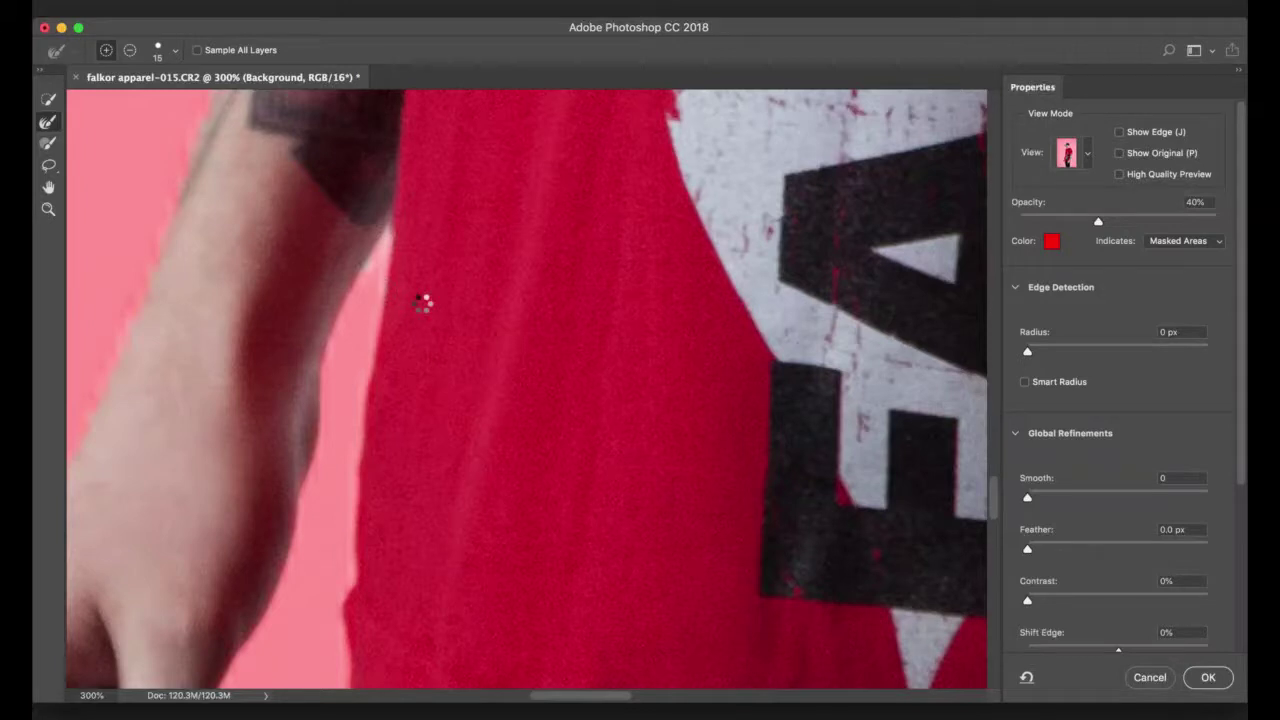
pyautogui.scroll(-5, 424, 302)
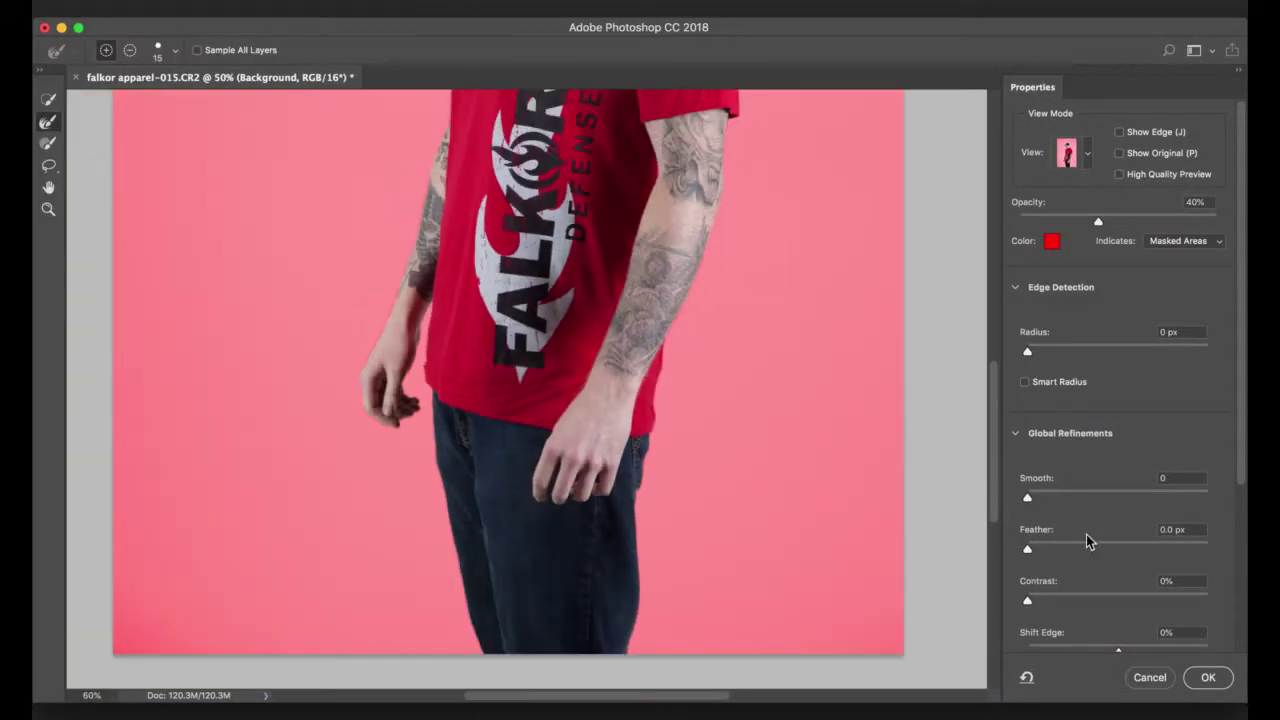
pyautogui.click(1208, 678)
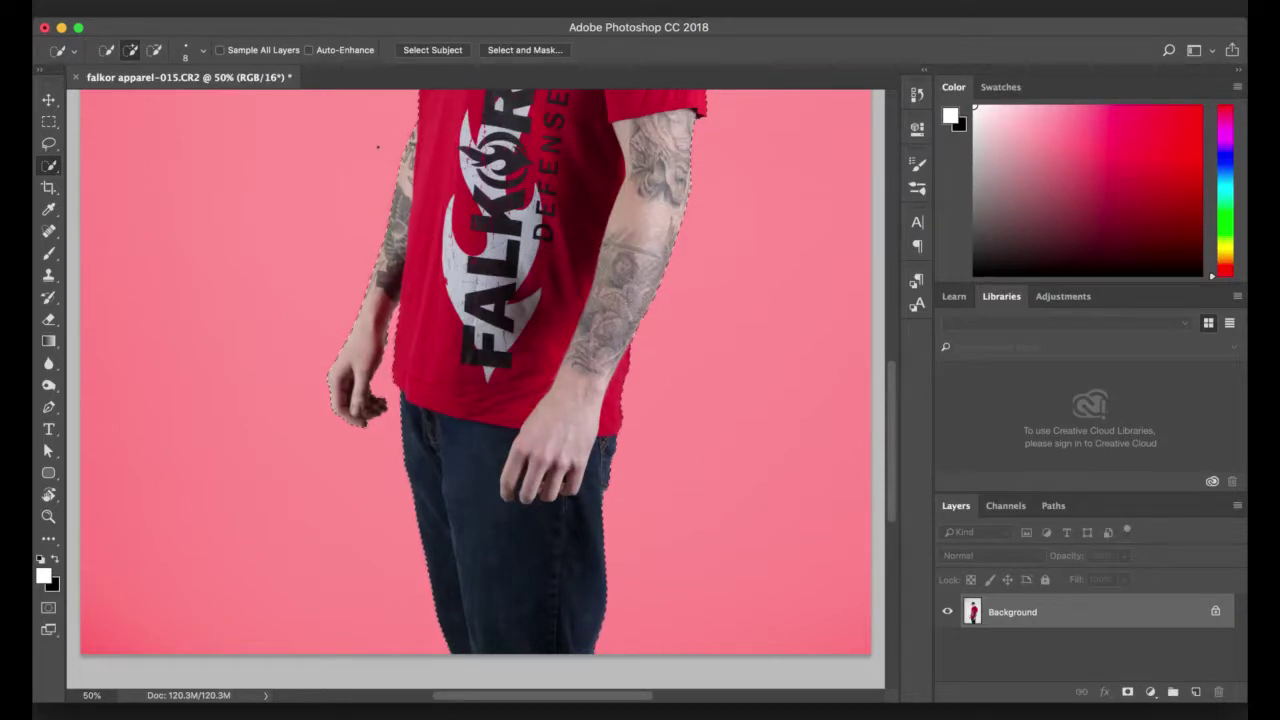
# Step: Open the recent files falkor apparel-025.tif and 2018-falkor-apparel.tif
pyautogui.click(182, 8)
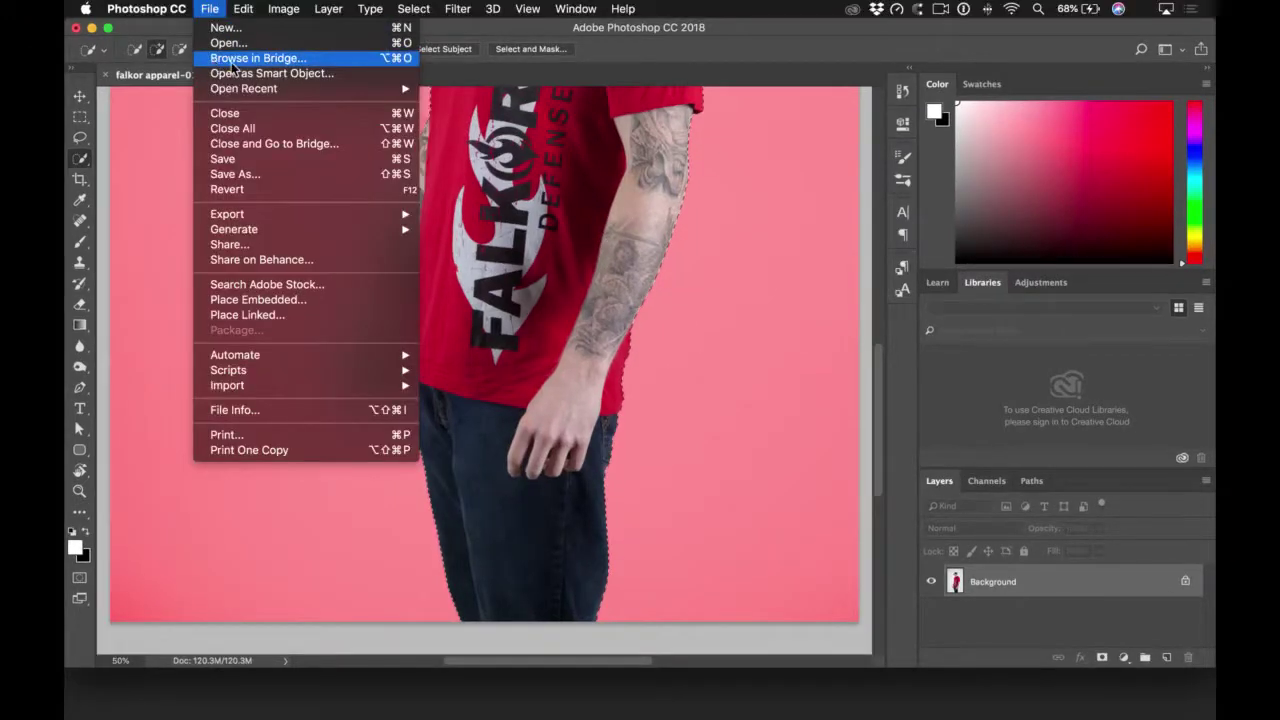
pyautogui.moveTo(321, 88)
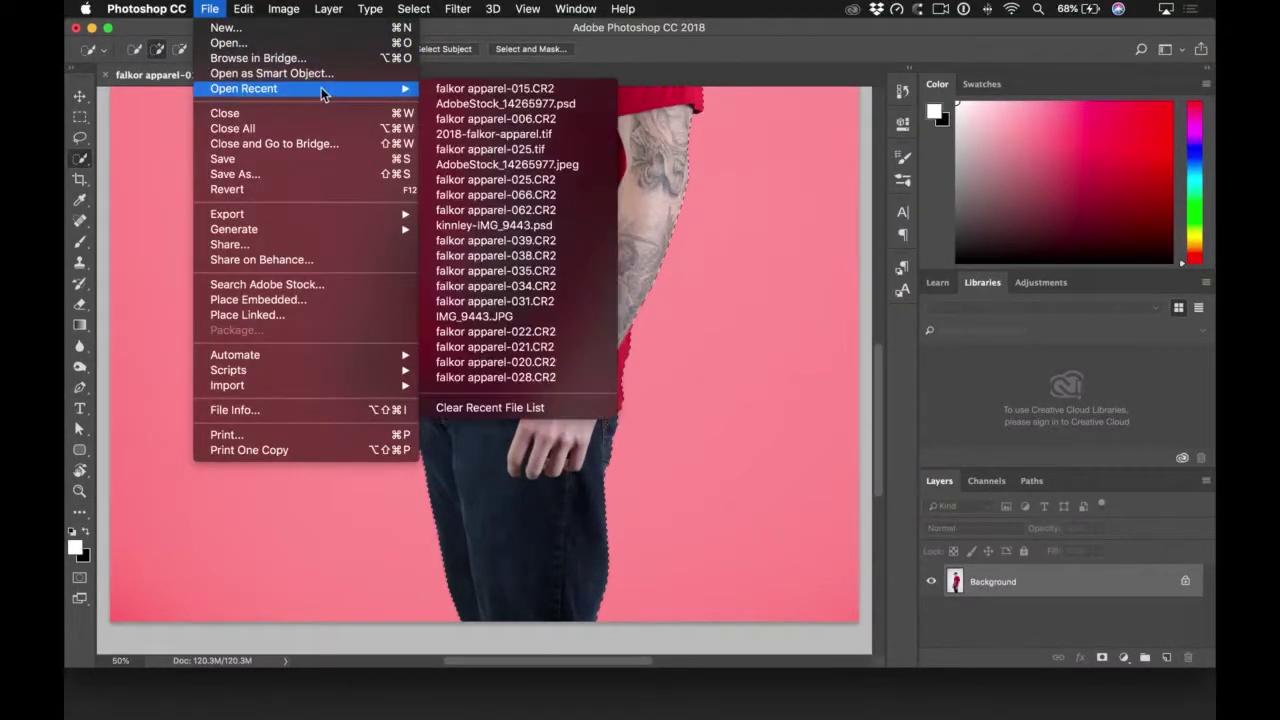
pyautogui.click(481, 153)
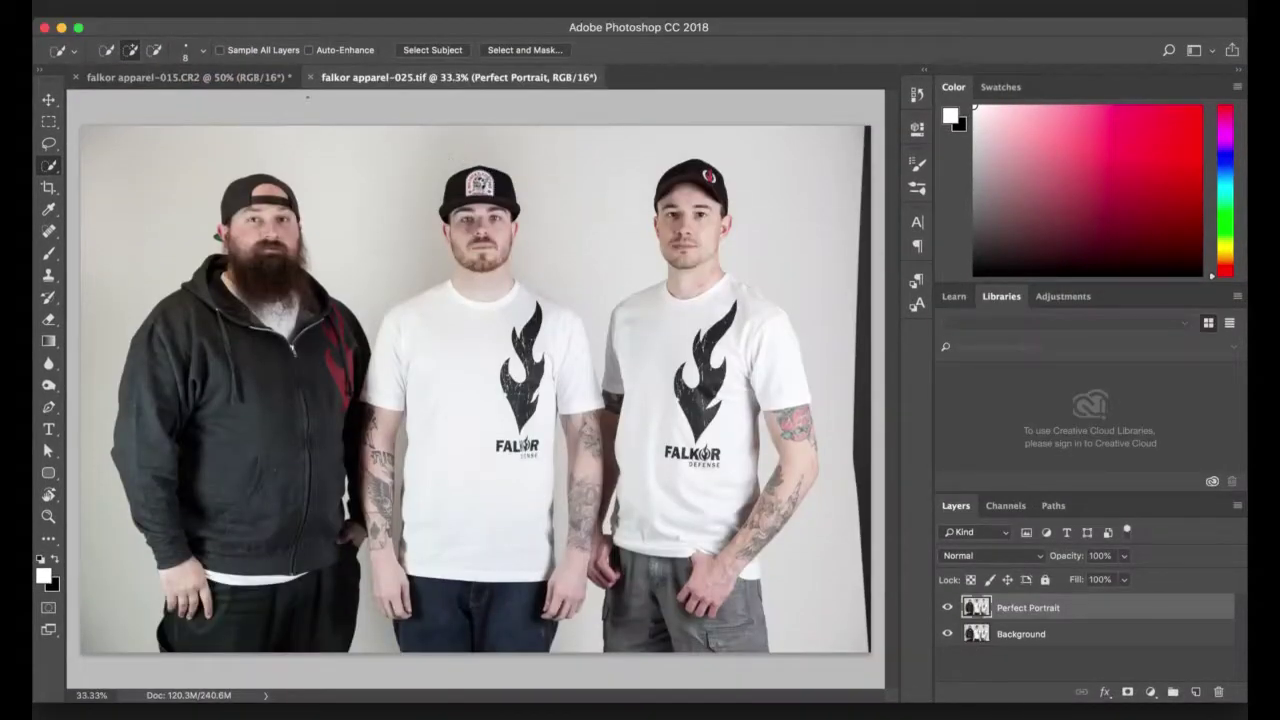
pyautogui.click(188, 8)
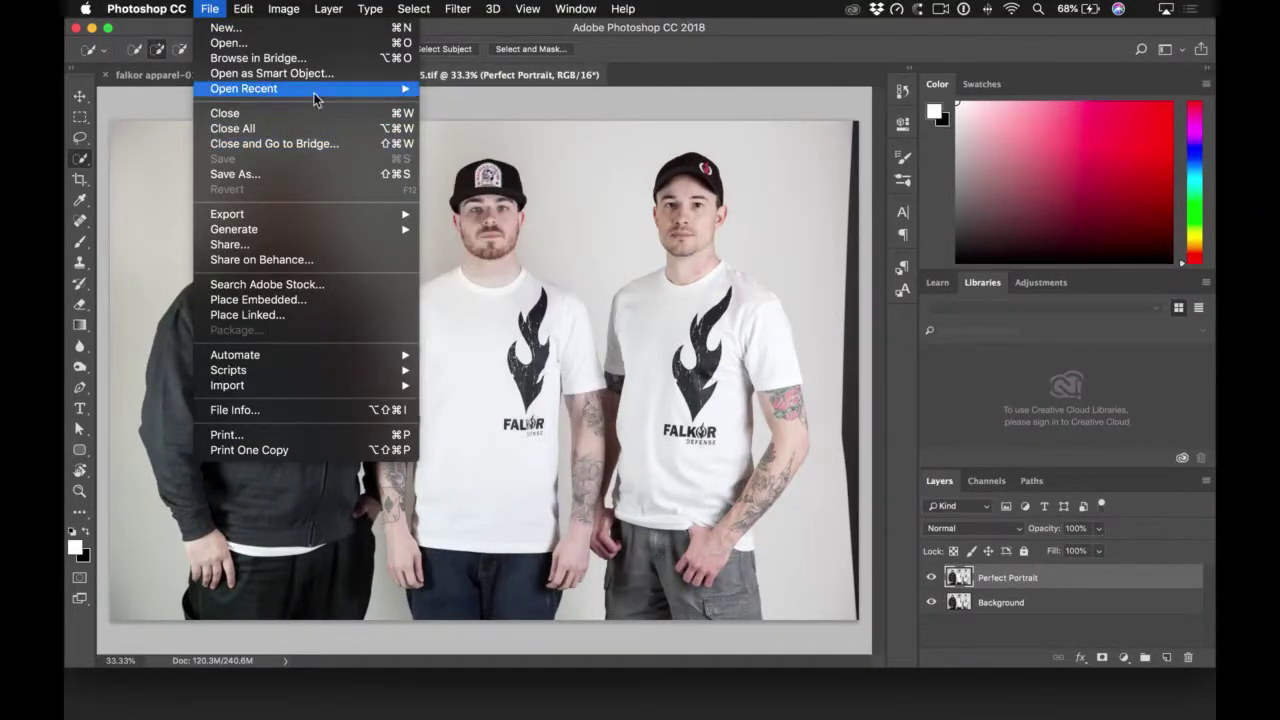
pyautogui.moveTo(310, 90)
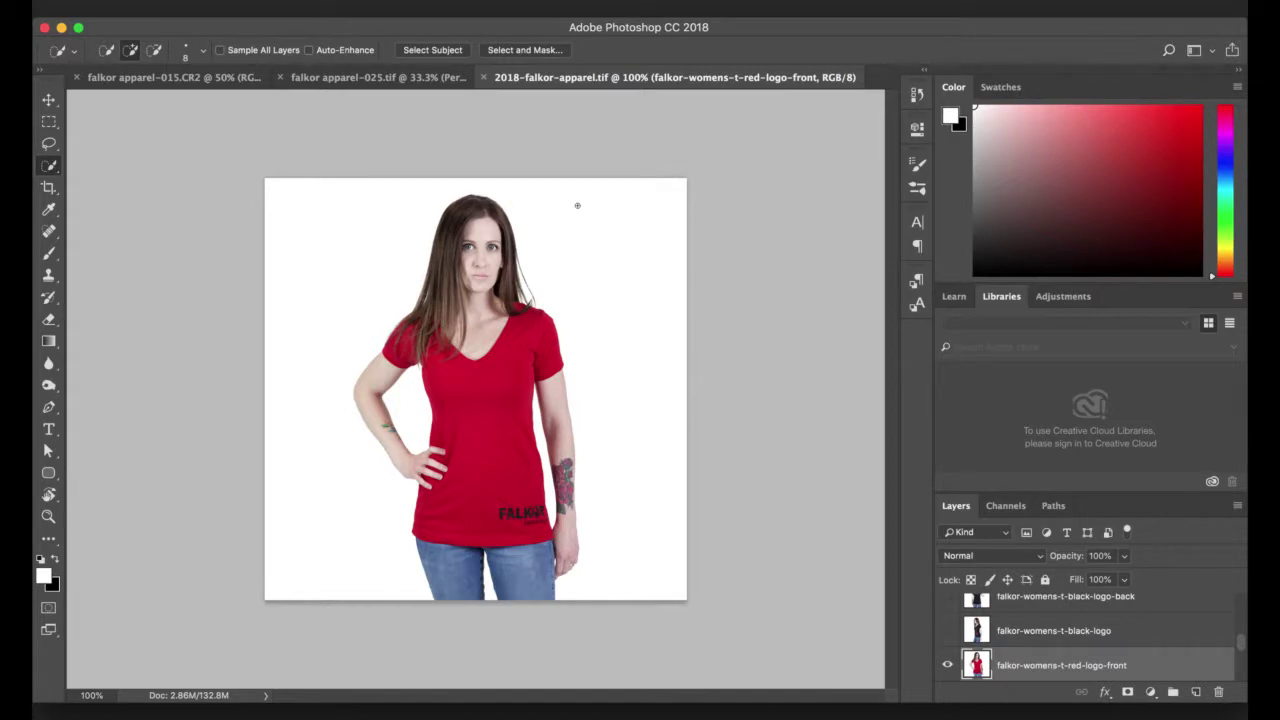
# Step: Detach the layer list of 2018-falkor-apparel.tif into a floating window and enlarge it over the canvas
pyautogui.moveTo(956, 505); pyautogui.dragTo(568, 108)
pyautogui.moveTo(743, 298); pyautogui.dragTo(1062, 685)
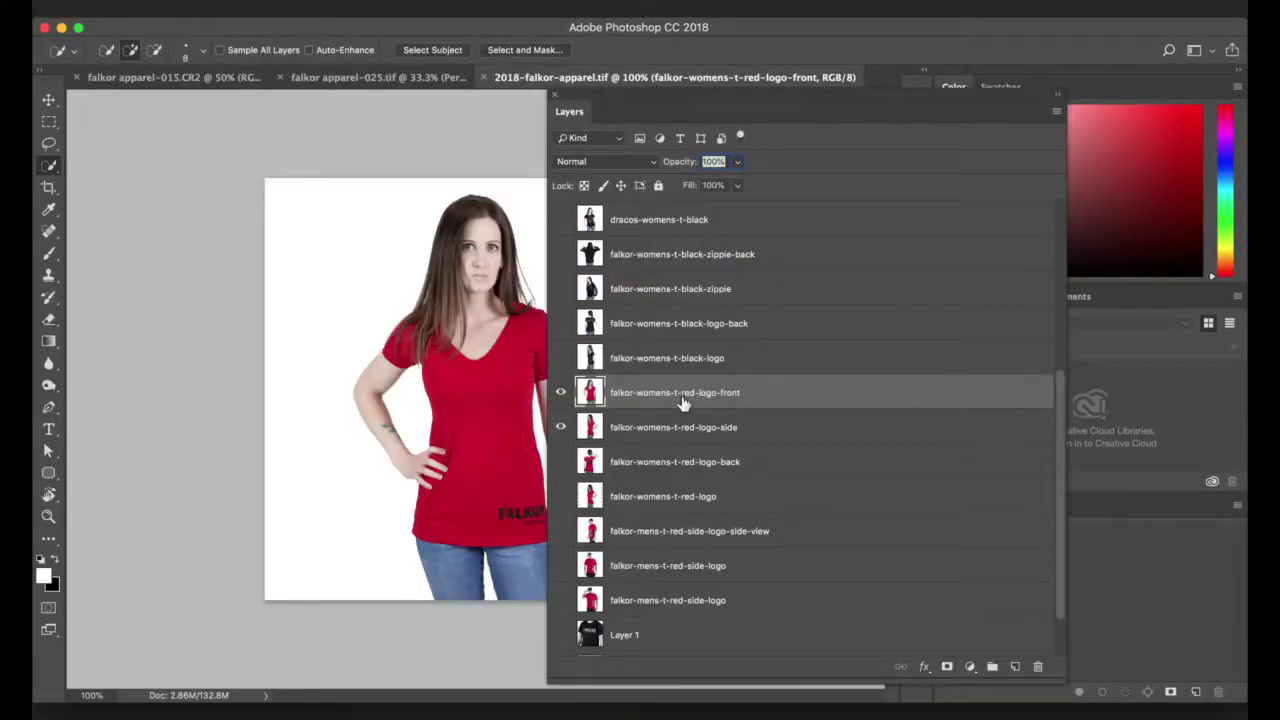
# Step: Show the product layers one at a time, from falkor-mens-zippie-side down to falkor-mens-t-black-side-logo-side-view
pyautogui.scroll(5, 607, 332)
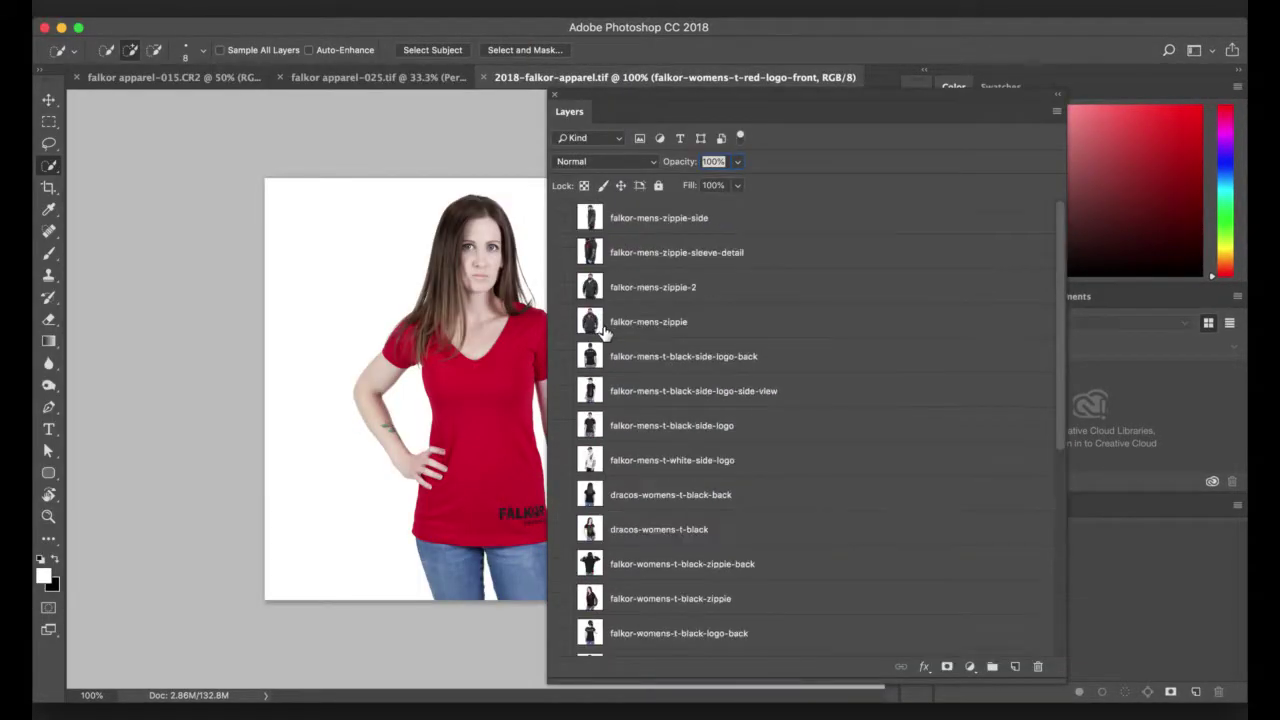
pyautogui.keyDown('alt'); pyautogui.click(563, 218); pyautogui.keyUp('alt')
pyautogui.keyDown('alt'); pyautogui.click(562, 252); pyautogui.keyUp('alt')
pyautogui.keyDown('alt'); pyautogui.click(561, 287); pyautogui.keyUp('alt')
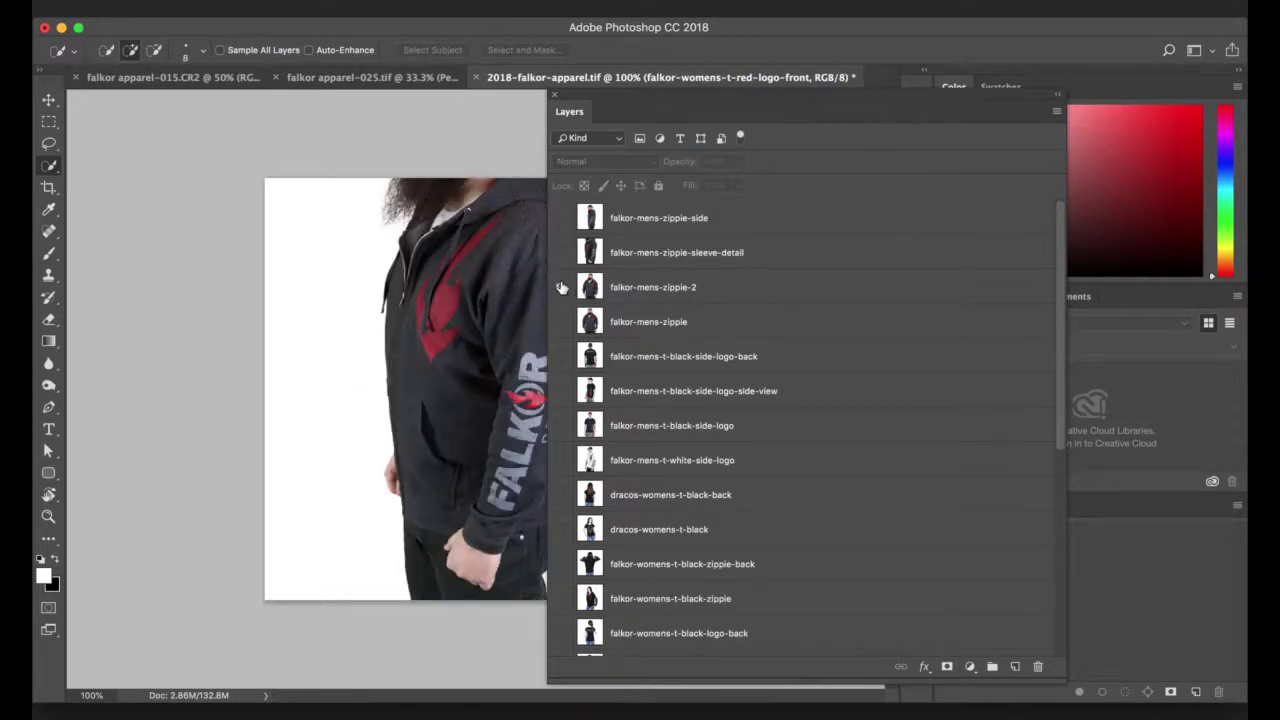
pyautogui.keyDown('alt'); pyautogui.click(561, 322); pyautogui.keyUp('alt')
pyautogui.keyDown('alt'); pyautogui.click(561, 356); pyautogui.keyUp('alt')
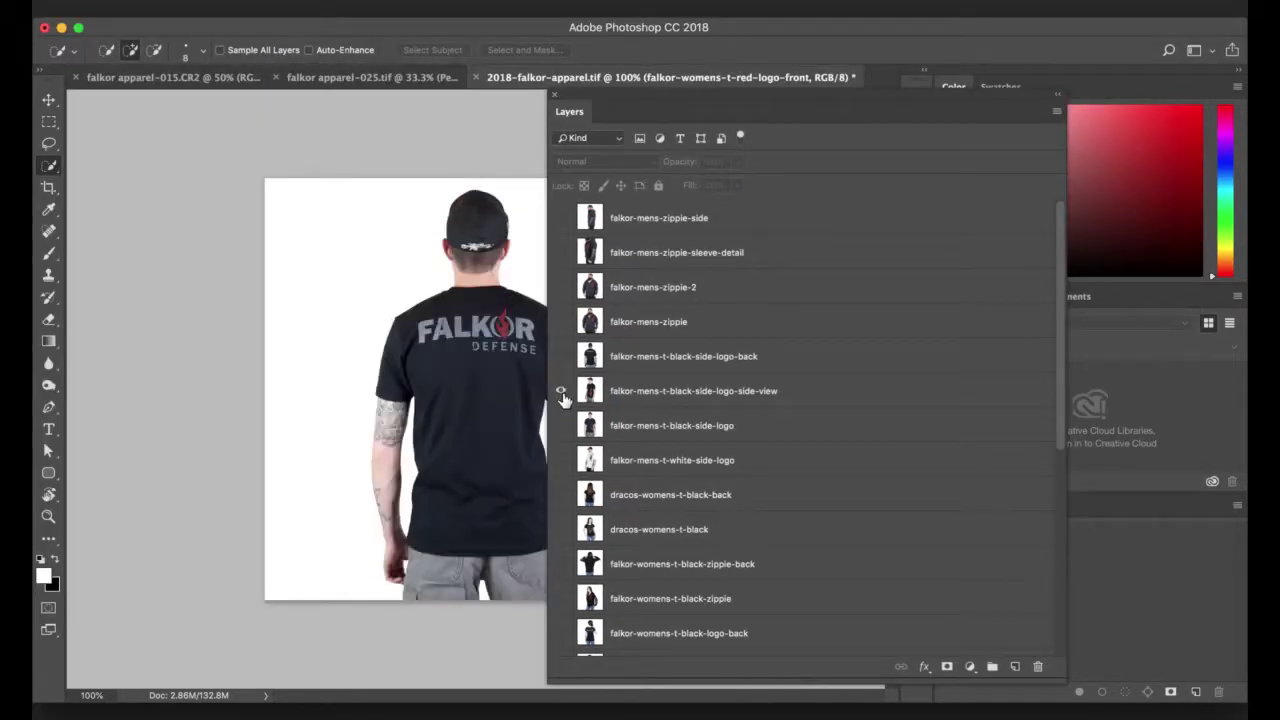
pyautogui.keyDown('alt'); pyautogui.click(561, 391); pyautogui.keyUp('alt')
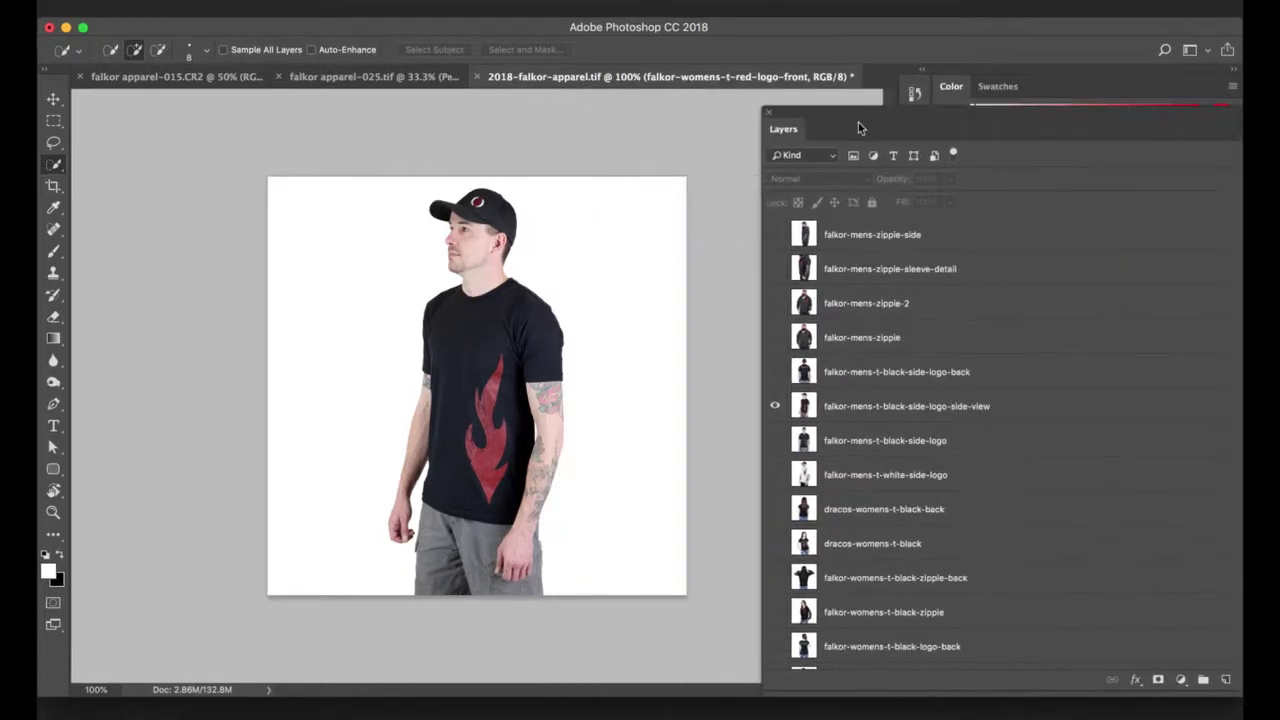
# Step: Copy the selected model from falkor apparel-015.CR2 into 2018-falkor-apparel.tif and bring the new layer to the top of the stack
pyautogui.click(330, 77)
pyautogui.click(237, 78)
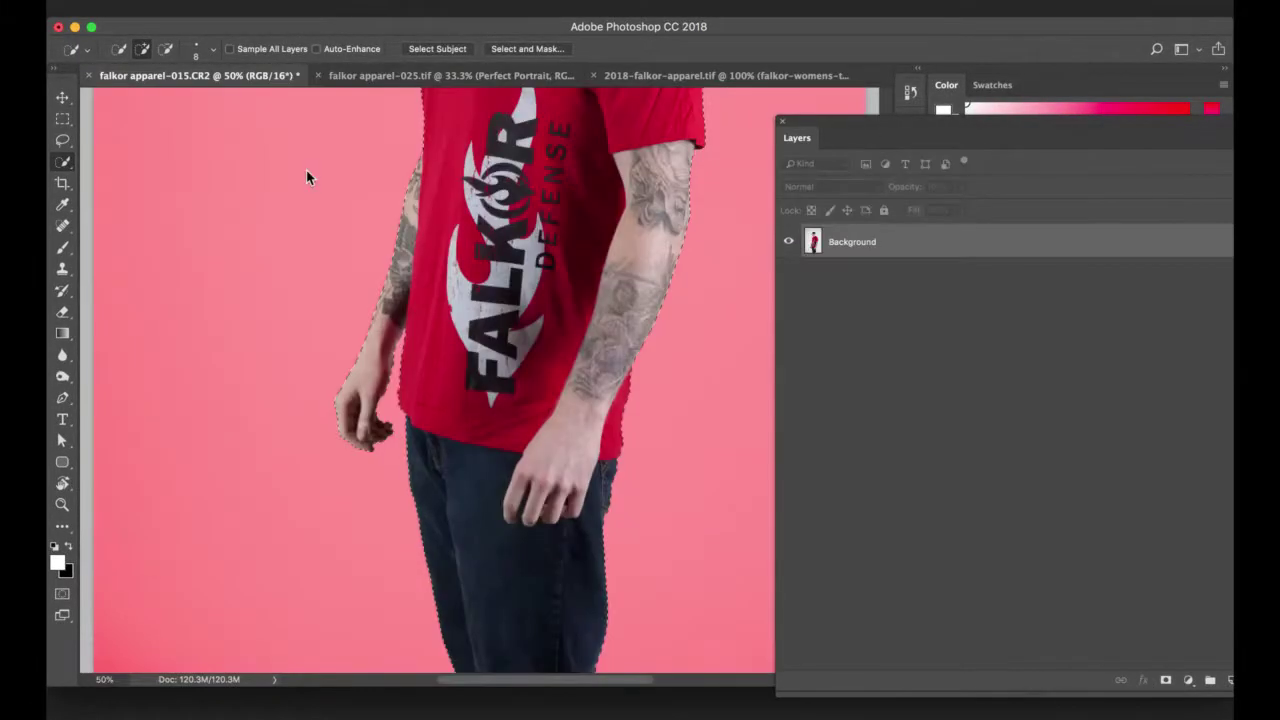
pyautogui.scroll(4, 457, 215)
pyautogui.scroll(1, 457, 300)
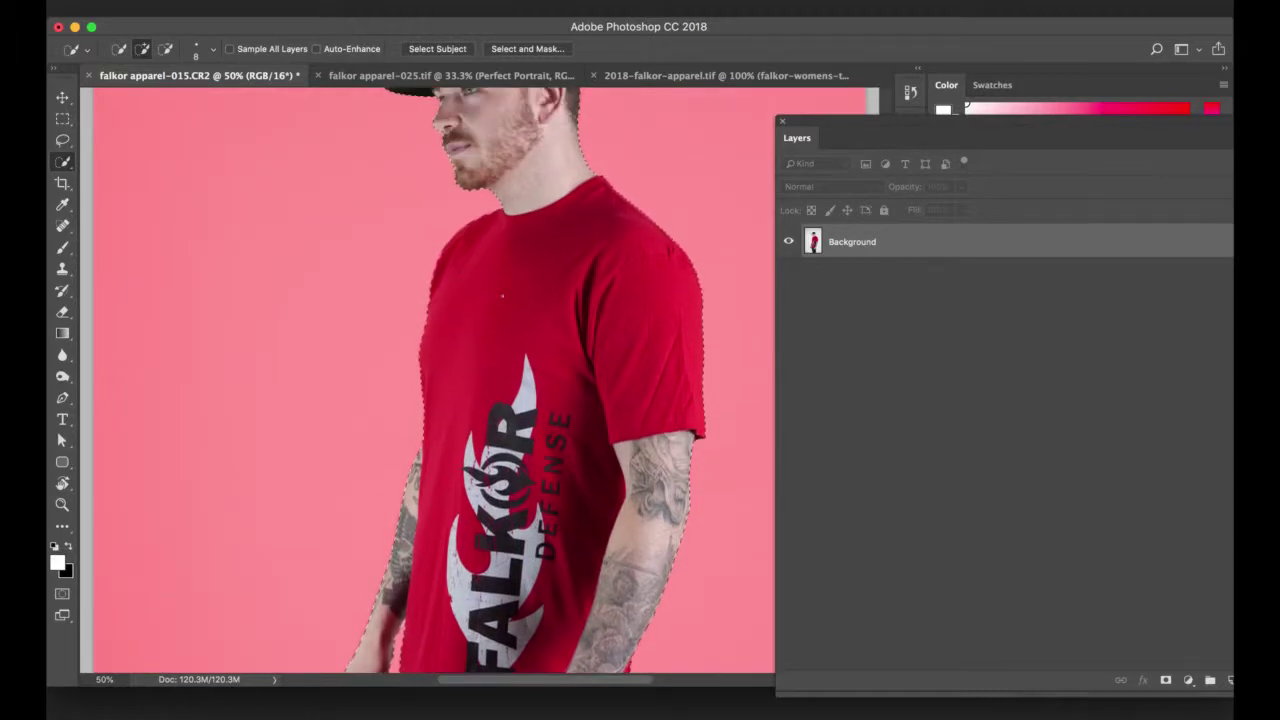
pyautogui.press('v')
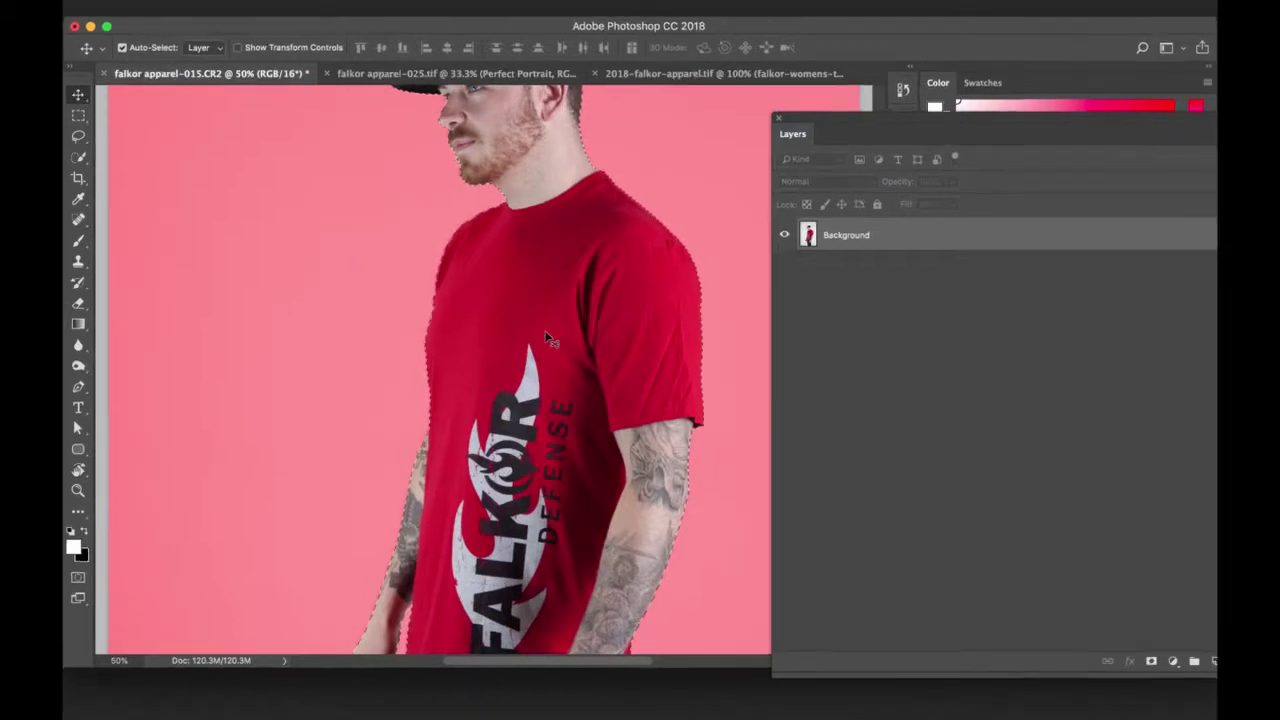
pyautogui.moveTo(545, 370); pyautogui.dragTo(622, 84)
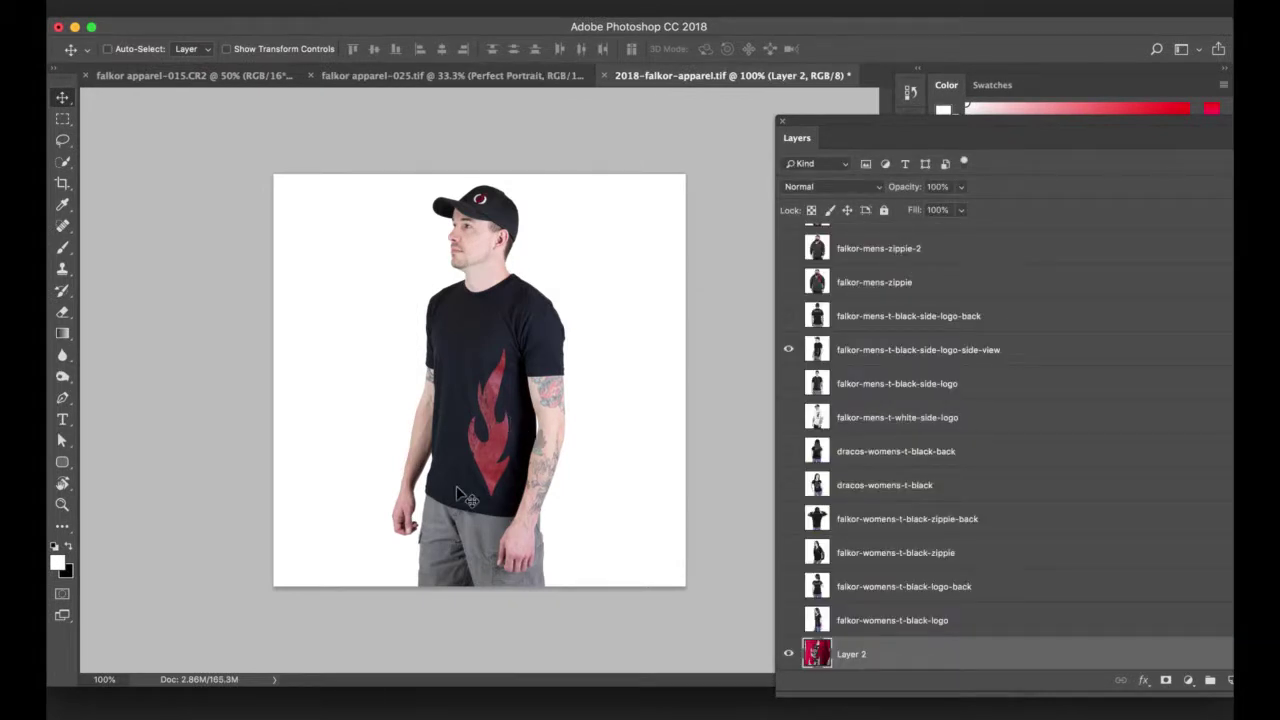
pyautogui.press('super+shift+bracketright')
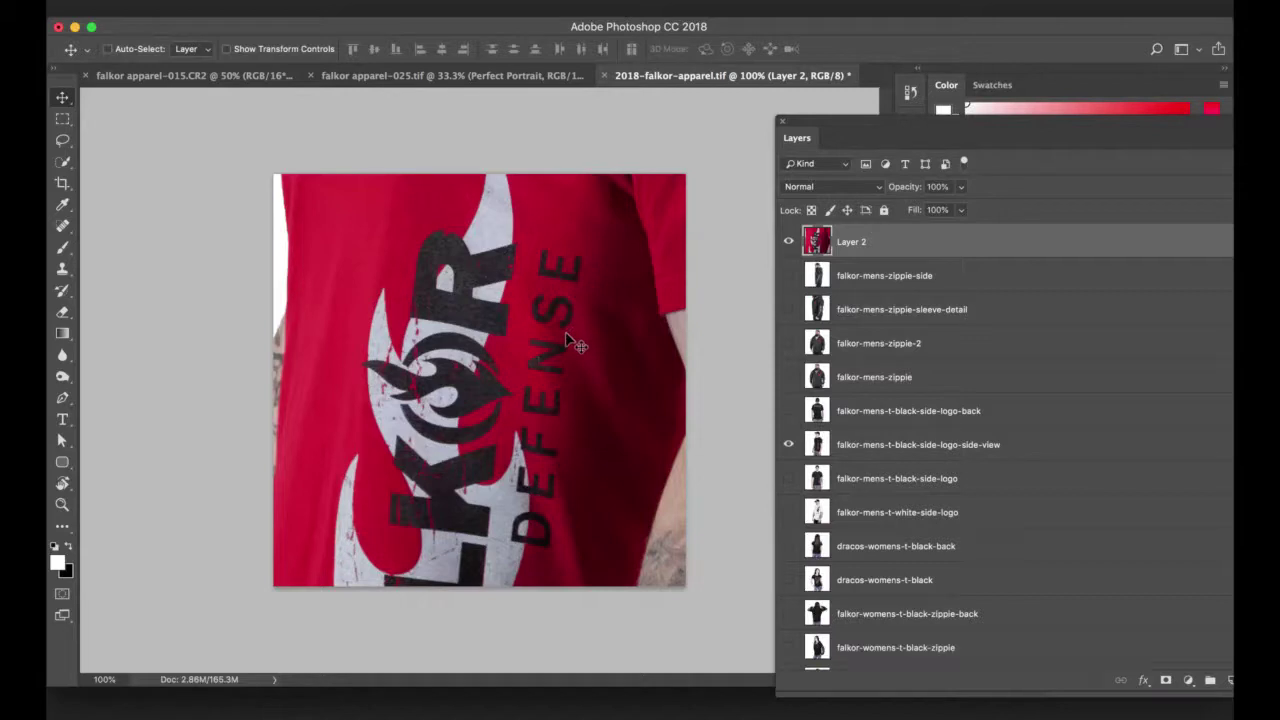
# Step: Scale the red-shirt model proportionally to about 20.55% so his size matches the black-shirt model underneath
pyautogui.press('super+t')
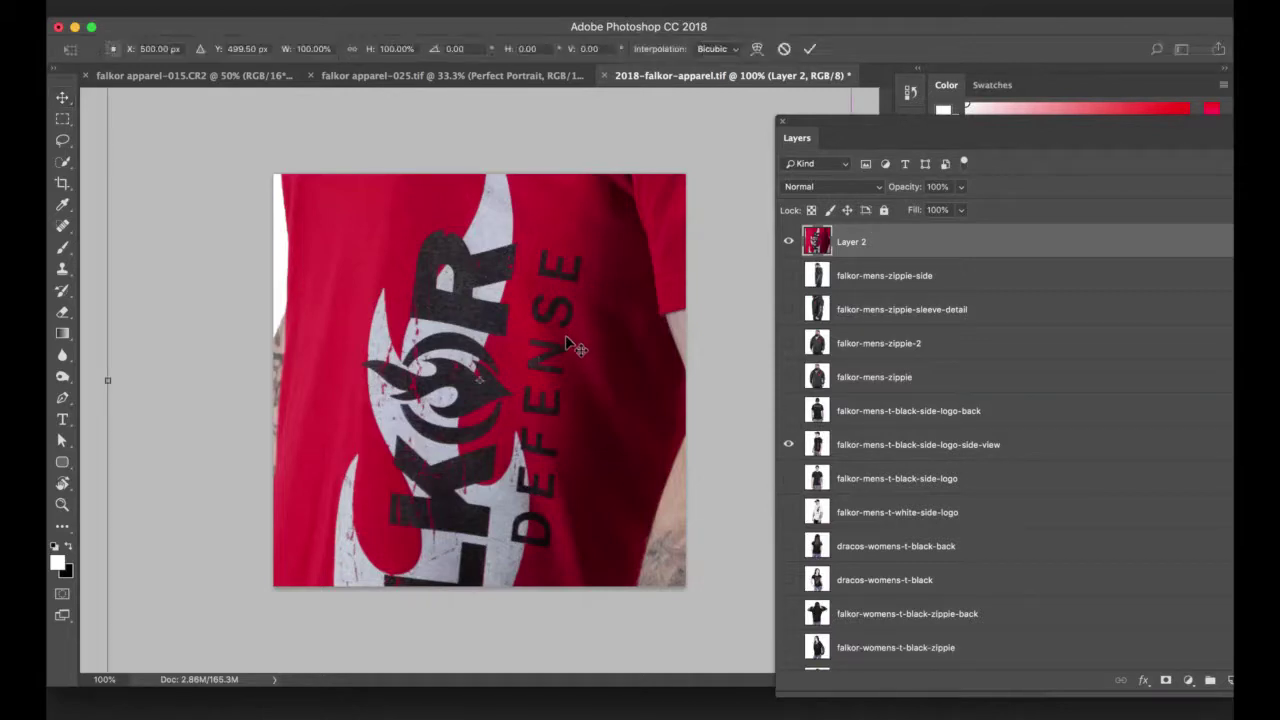
pyautogui.click(351, 49)
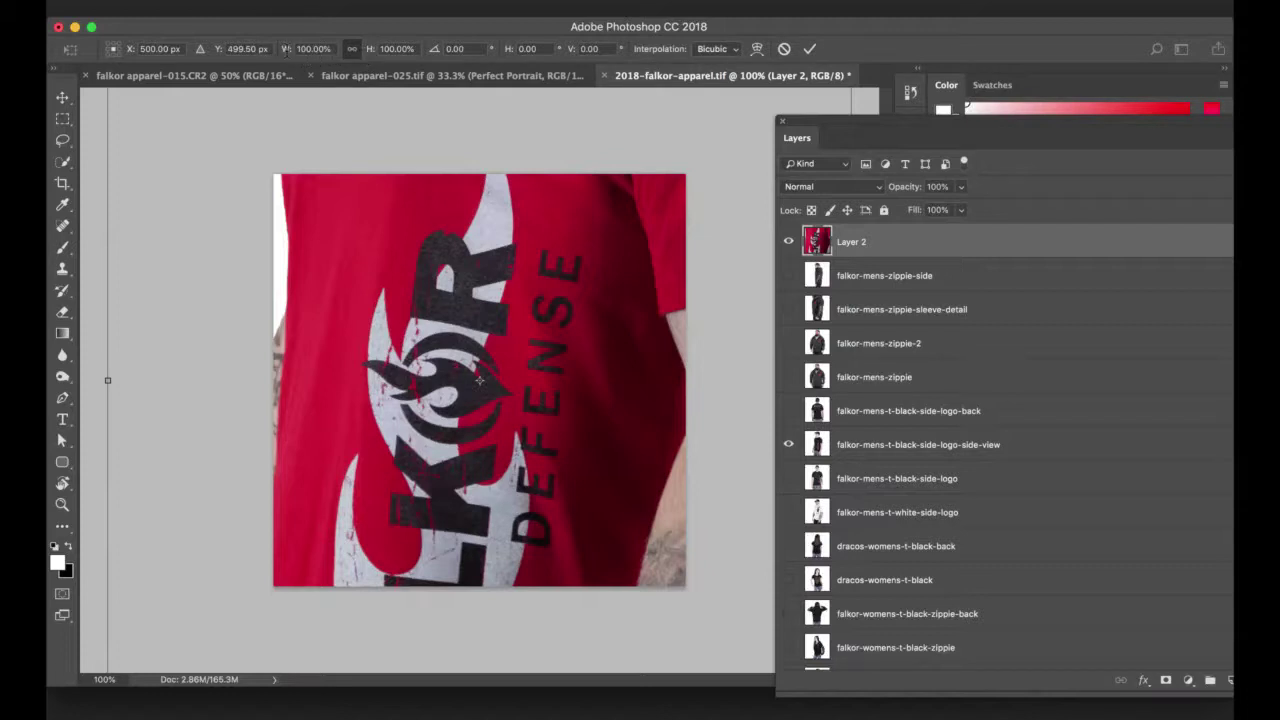
pyautogui.moveTo(287, 56); pyautogui.dragTo(222, 61)
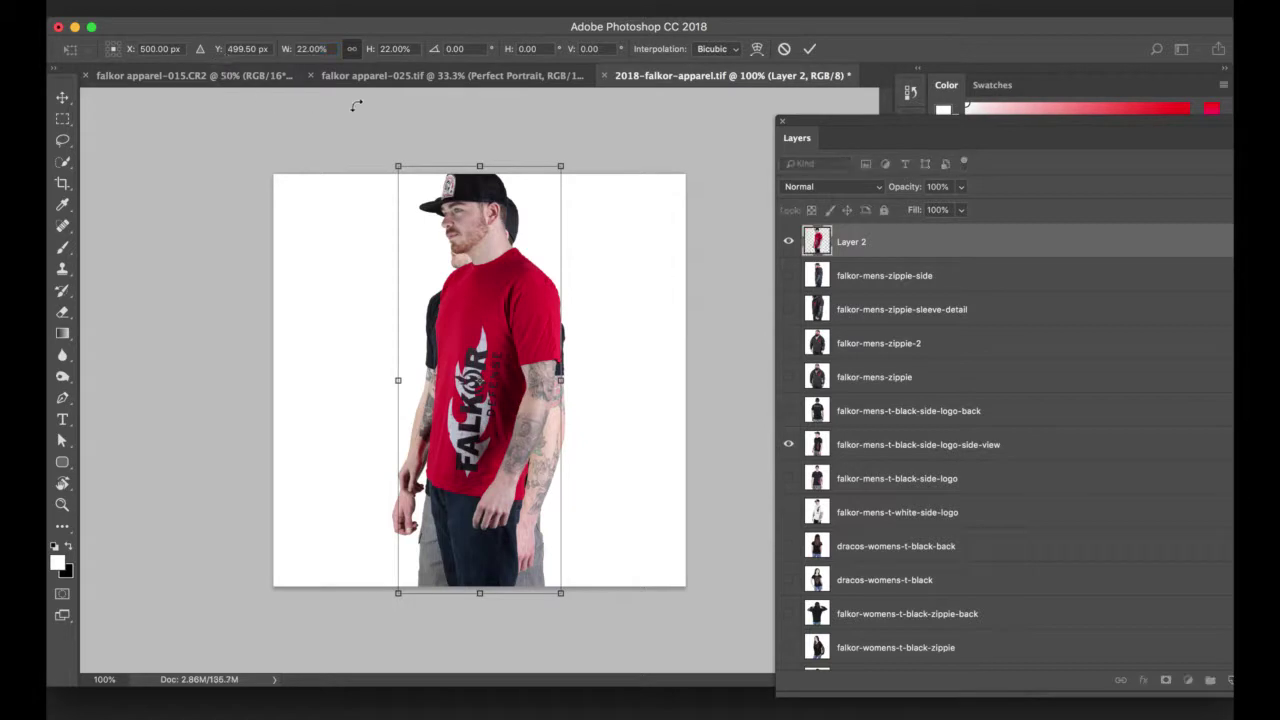
pyautogui.moveTo(562, 164); pyautogui.dragTo(560, 194)
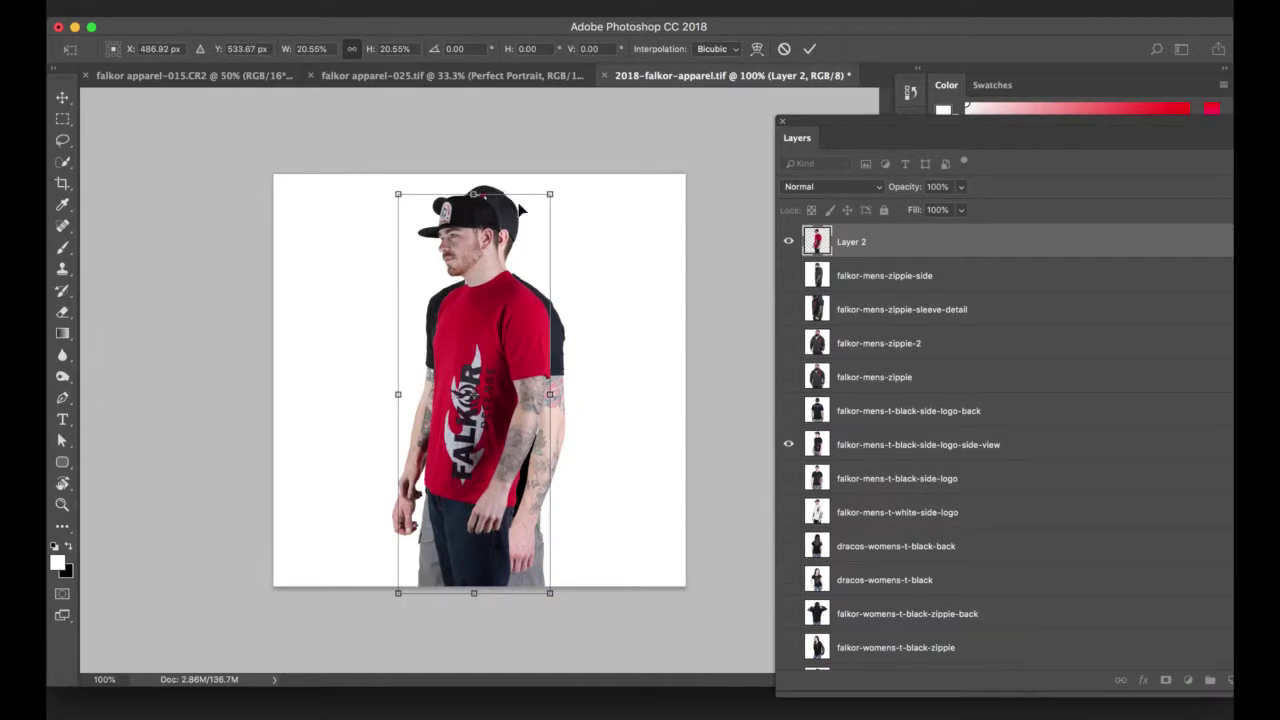
pyautogui.press('Return')
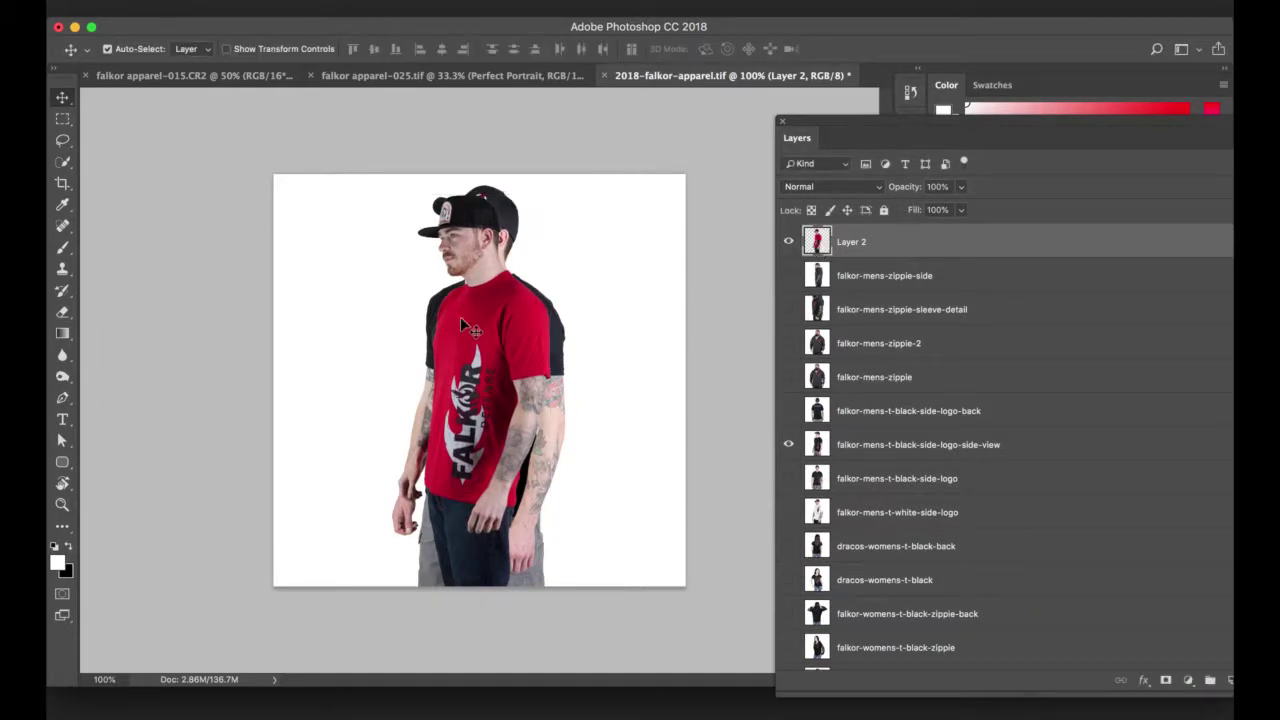
# Step: Add a white-filled layer directly beneath the red-shirt model and move the model closer to the middle of the canvas
pyautogui.click(1226, 680)
pyautogui.moveTo(906, 238); pyautogui.dragTo(902, 288)
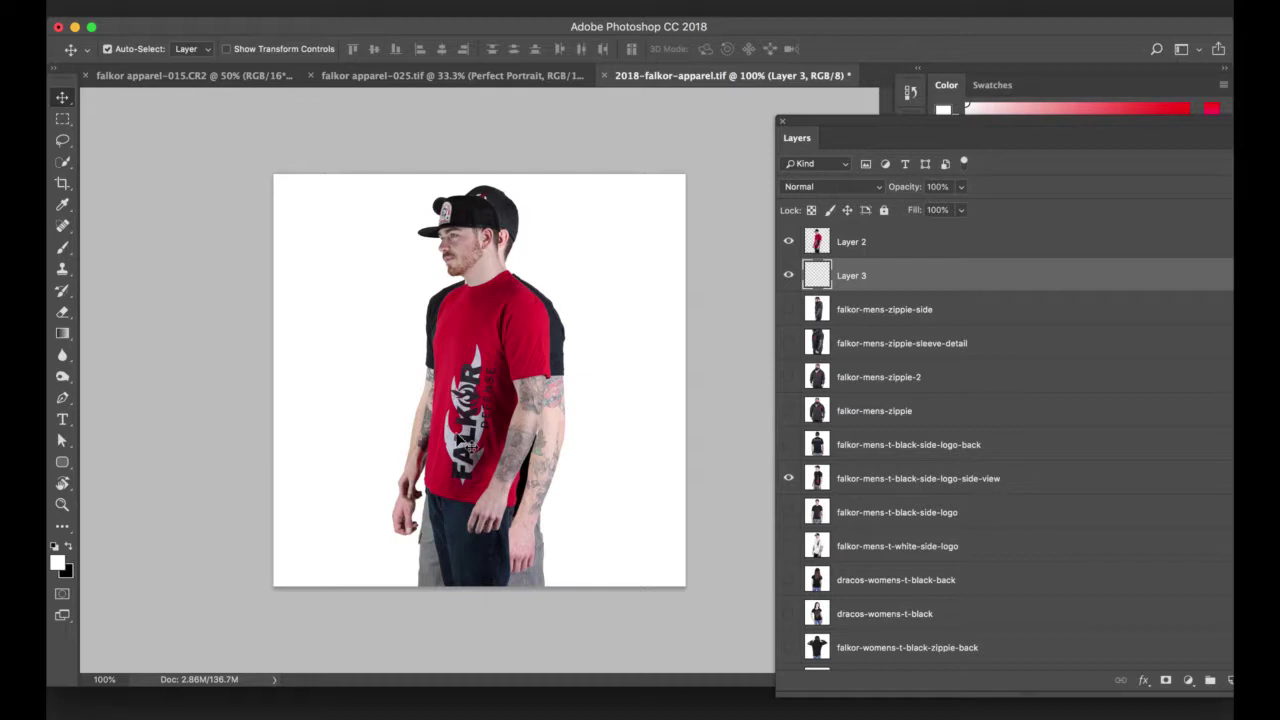
pyautogui.press('x')
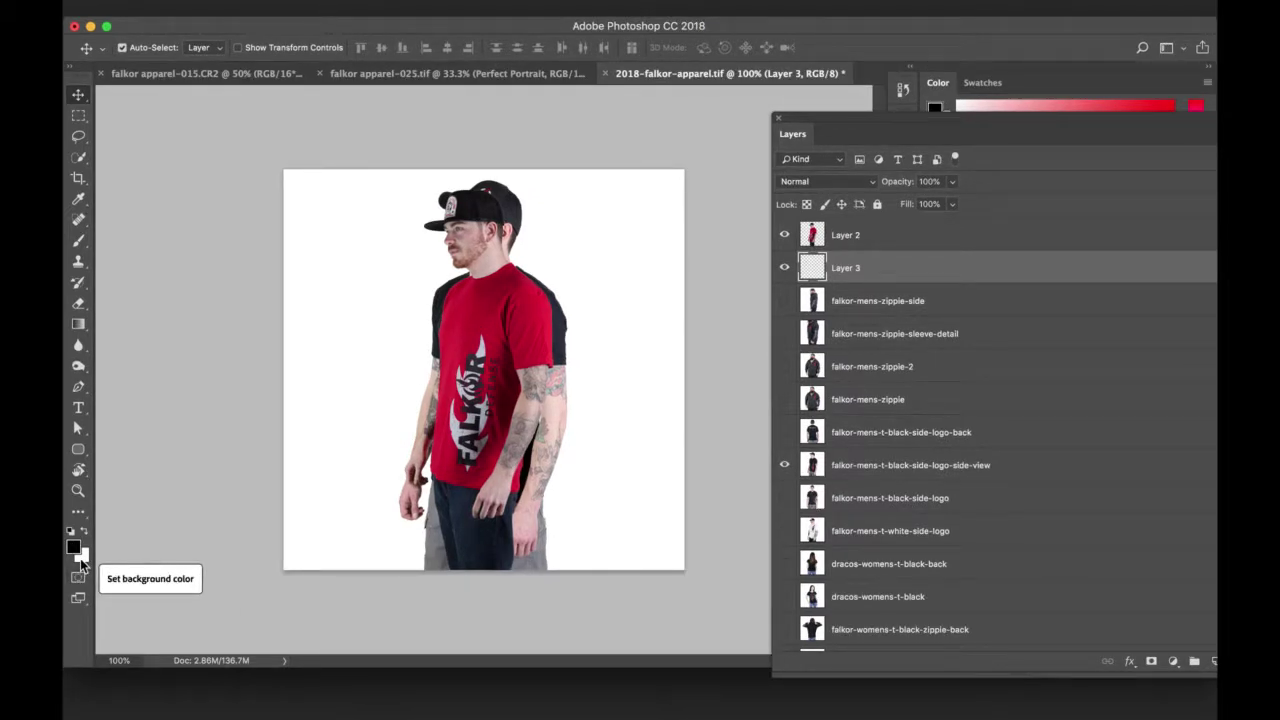
pyautogui.press('super+BackSpace')
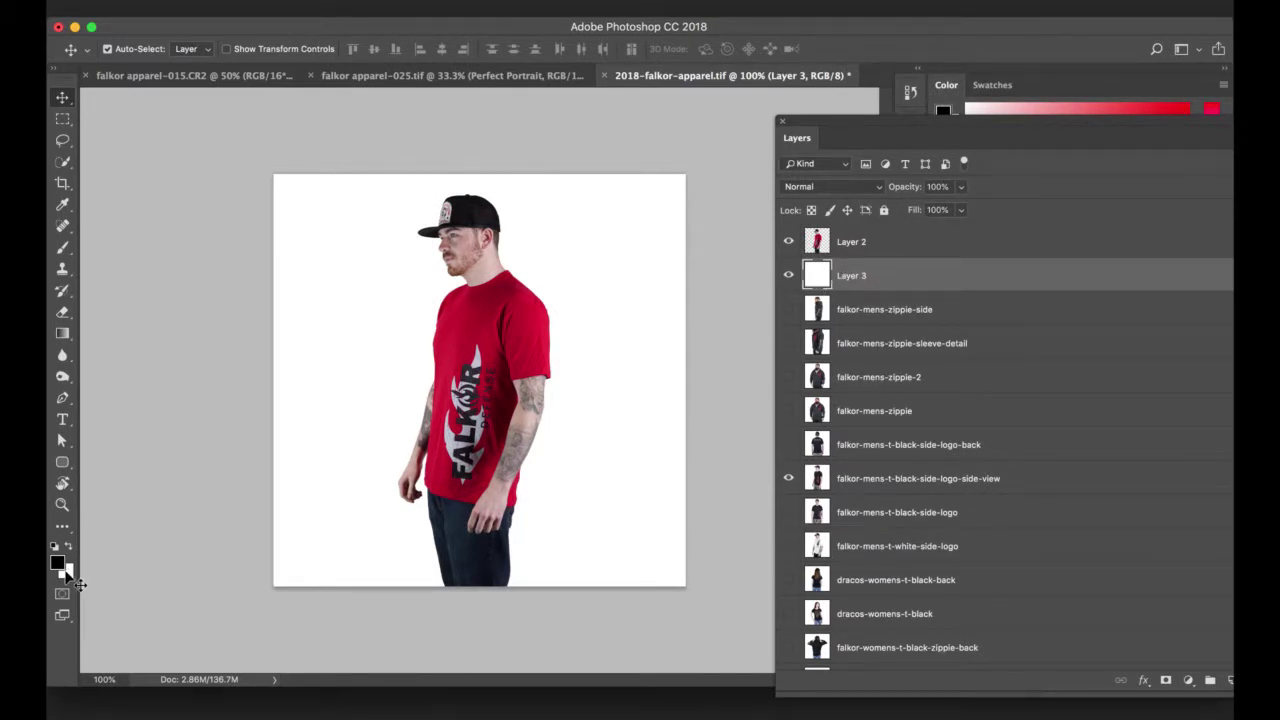
pyautogui.moveTo(496, 380)
pyautogui.mouseDown()
pyautogui.moveTo(321, 258)
pyautogui.moveTo(474, 345)
pyautogui.moveTo(532, 360)
pyautogui.moveTo(511, 363)
pyautogui.mouseUp()
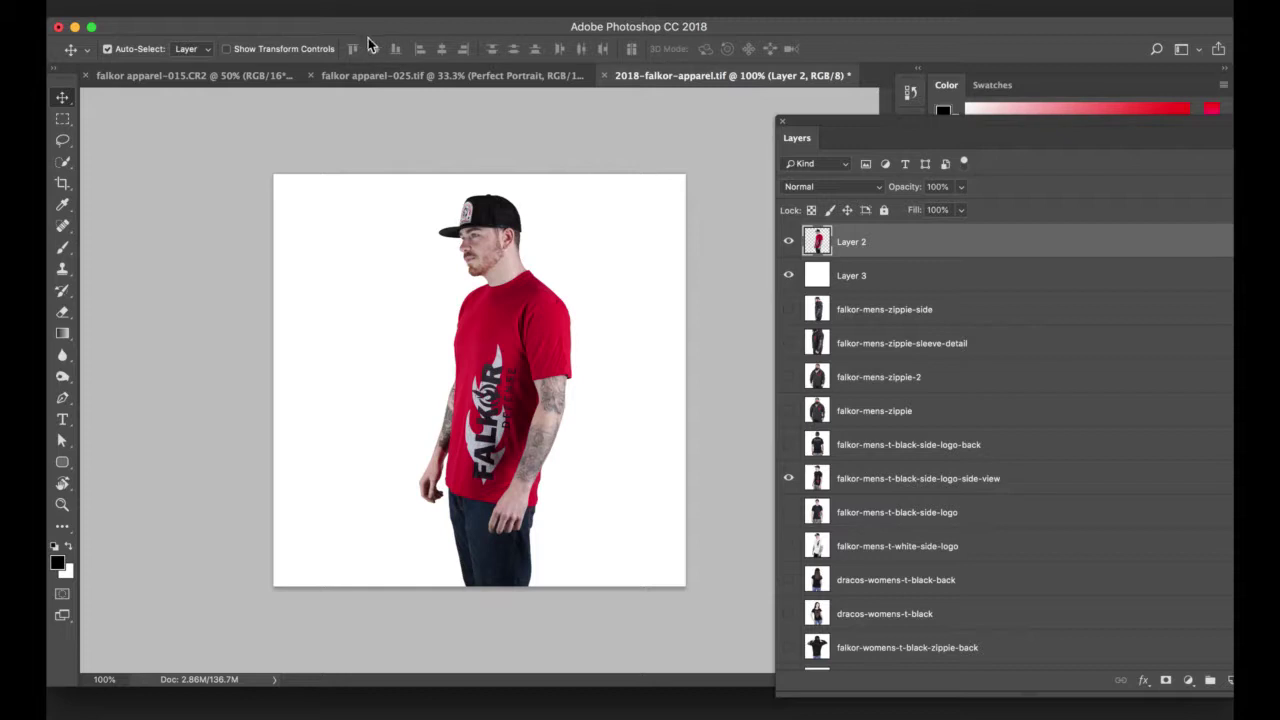
# Step: Start a Puppet Warp on the model and place pins on the face, neck, chest, shirt hem and legs
pyautogui.click(280, 8)
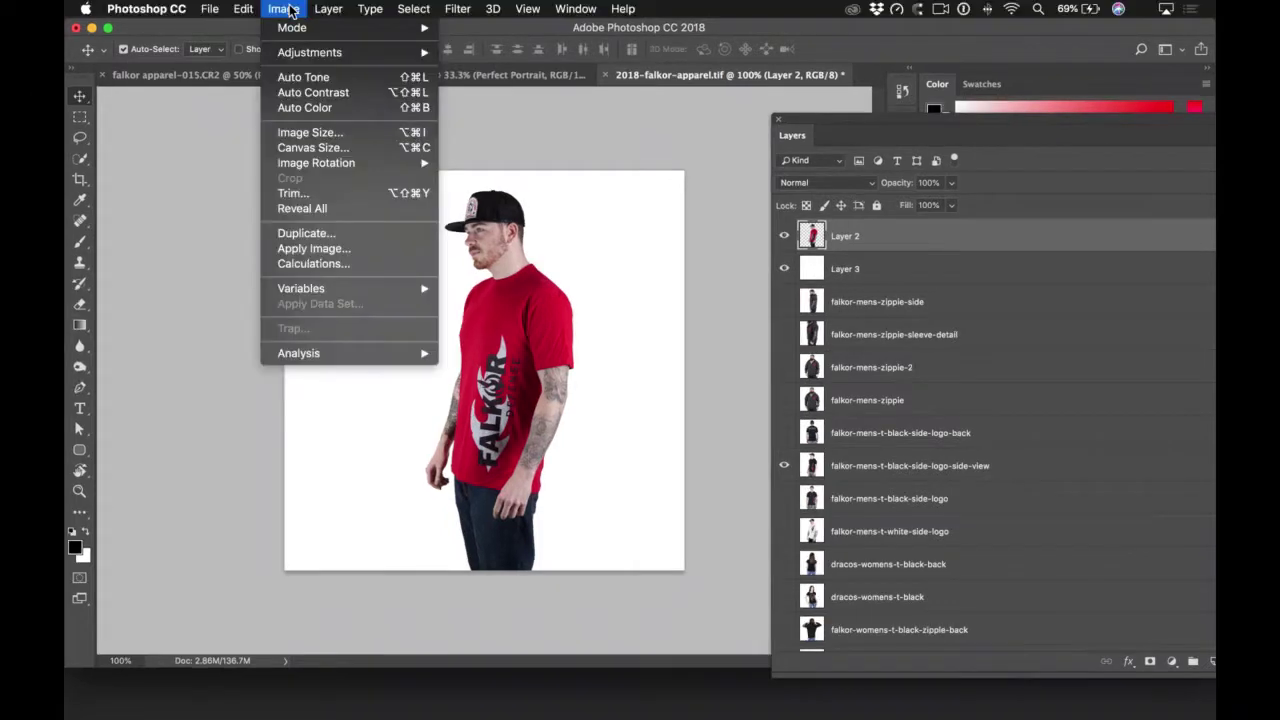
pyautogui.moveTo(245, 9)
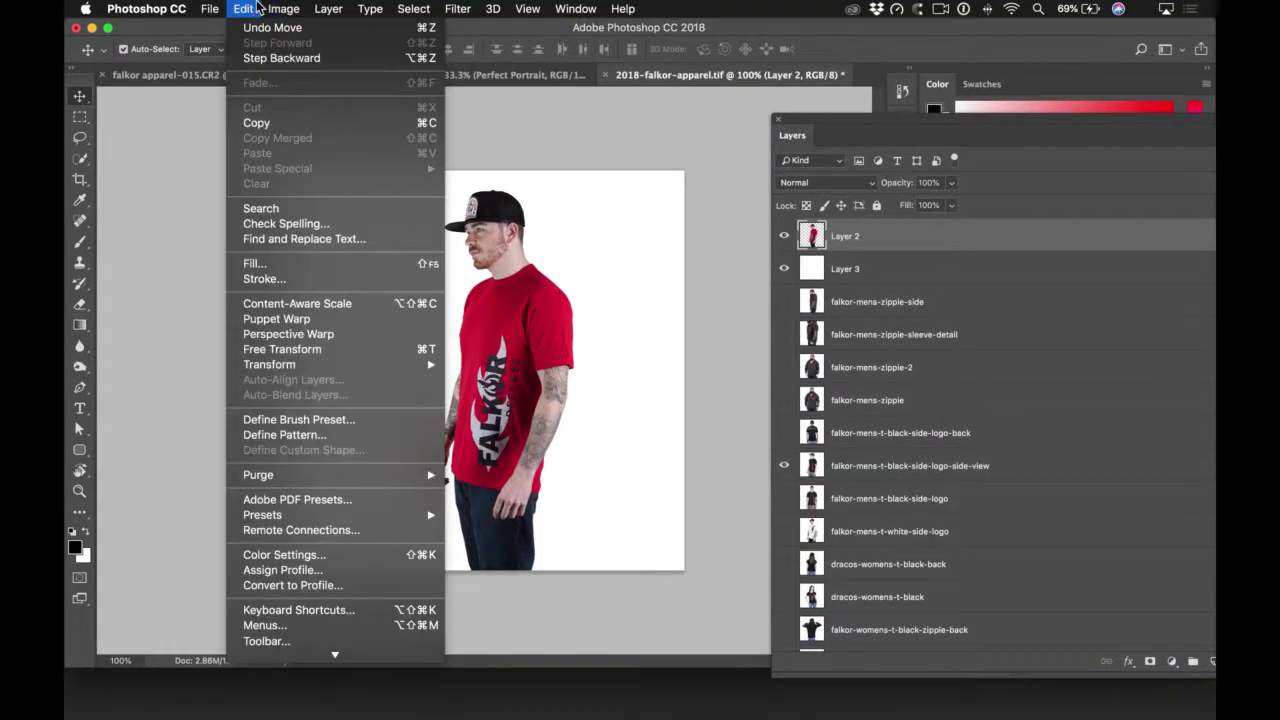
pyautogui.click(293, 328)
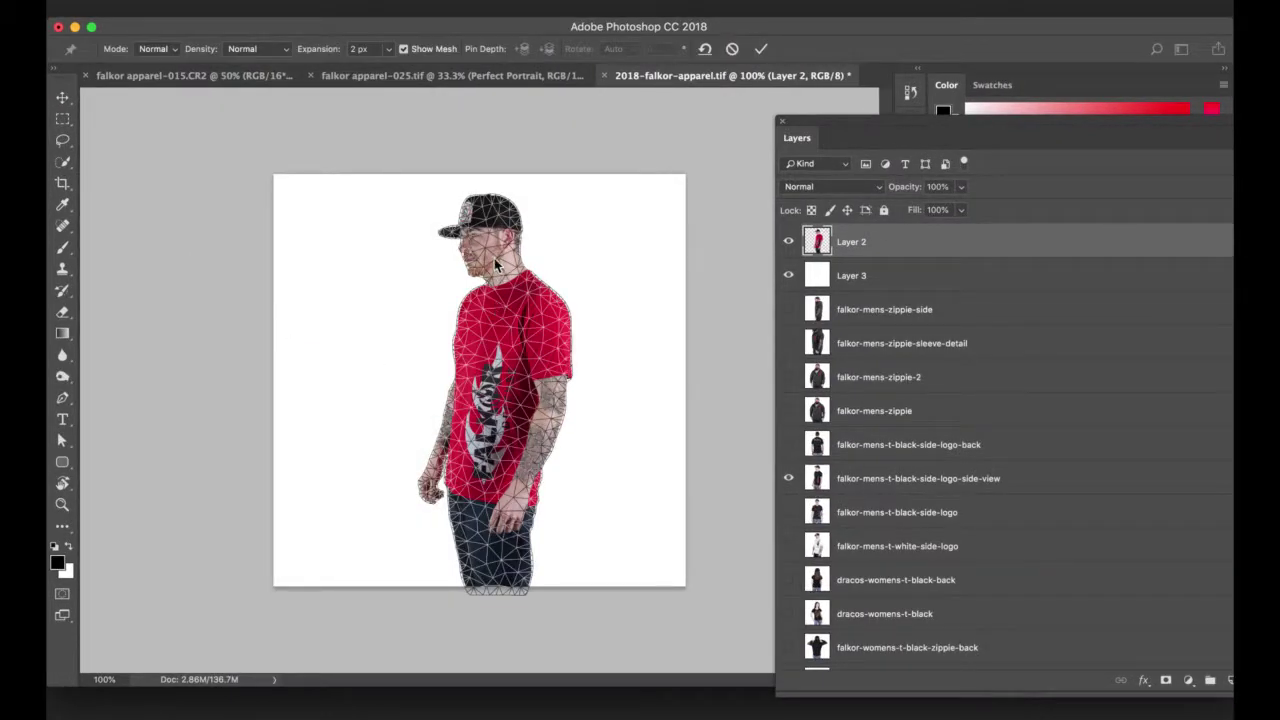
pyautogui.click(488, 246)
pyautogui.click(506, 280)
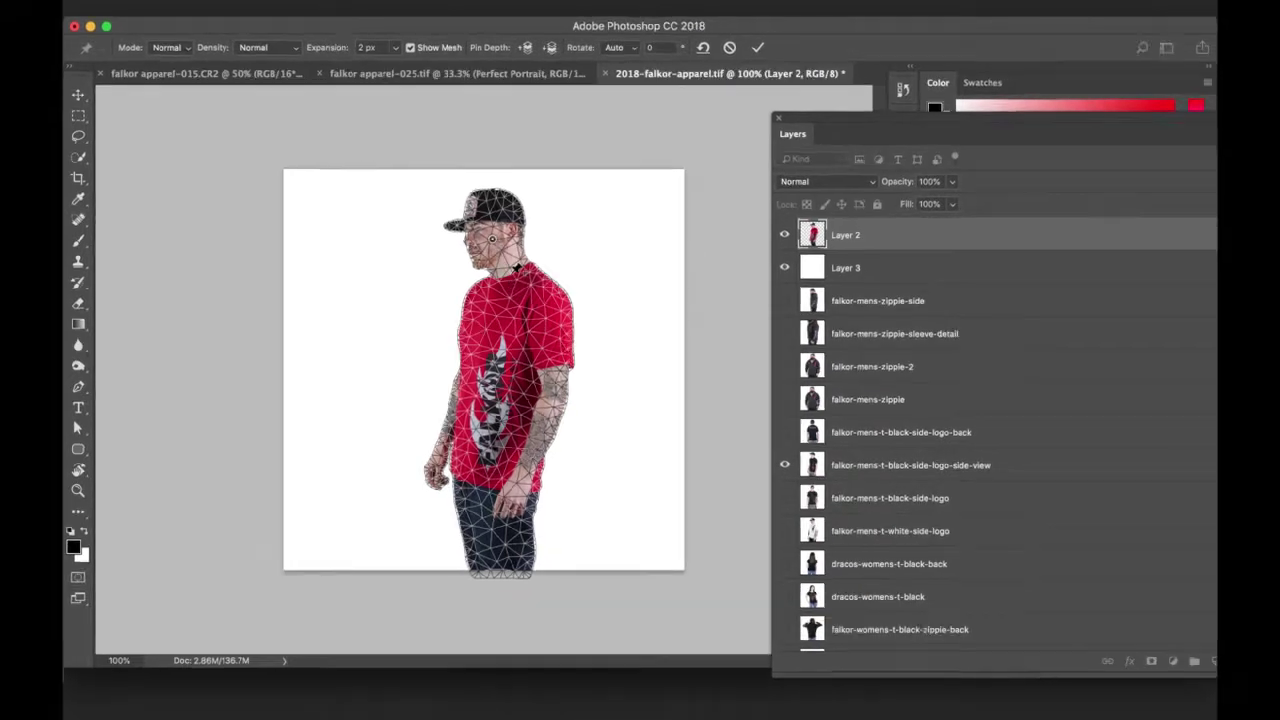
pyautogui.click(490, 346)
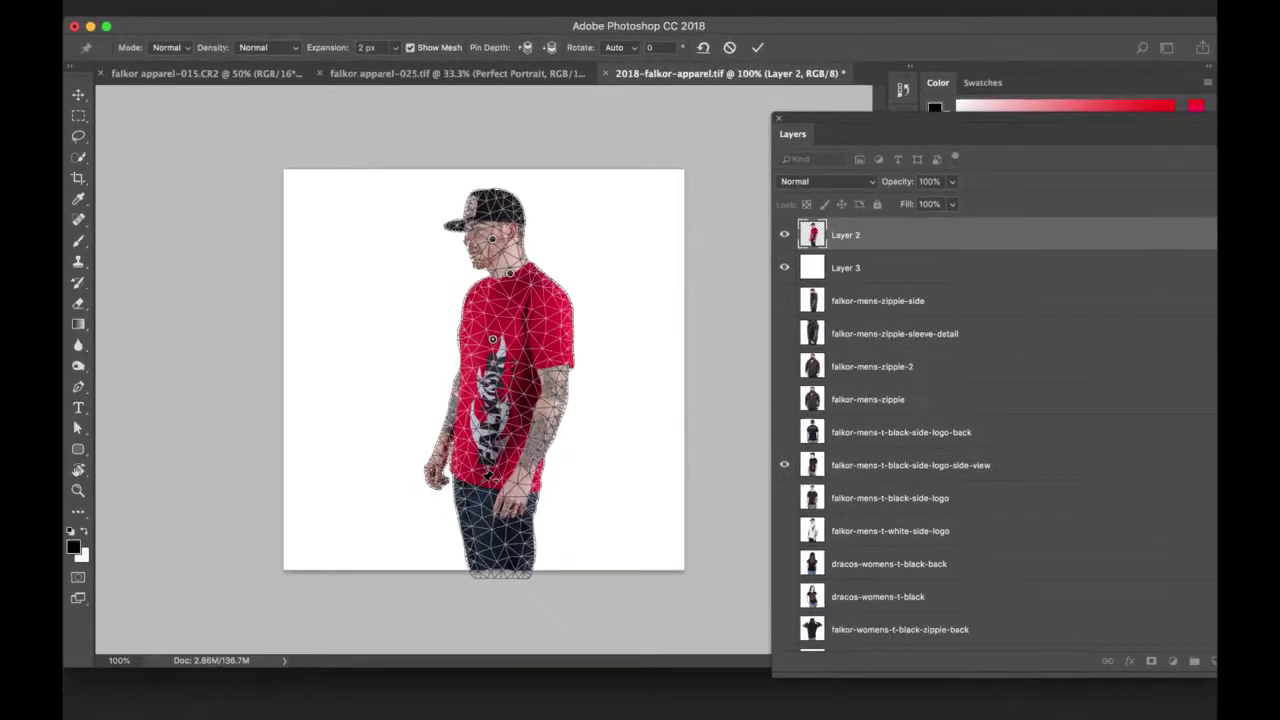
pyautogui.click(480, 480)
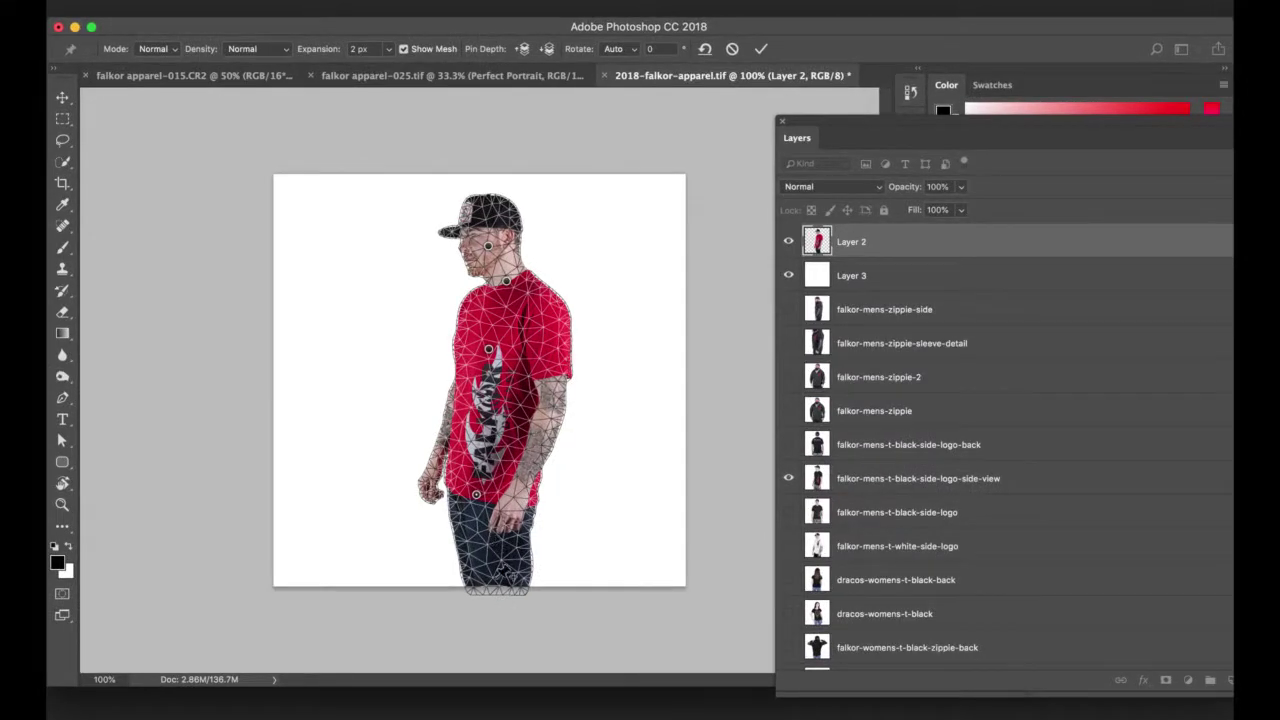
pyautogui.click(497, 581)
# Step: Straighten the model's leaning posture by shifting the hem pin forward under the chest and adjusting the head and chest pins
pyautogui.moveTo(477, 494); pyautogui.dragTo(491, 495)
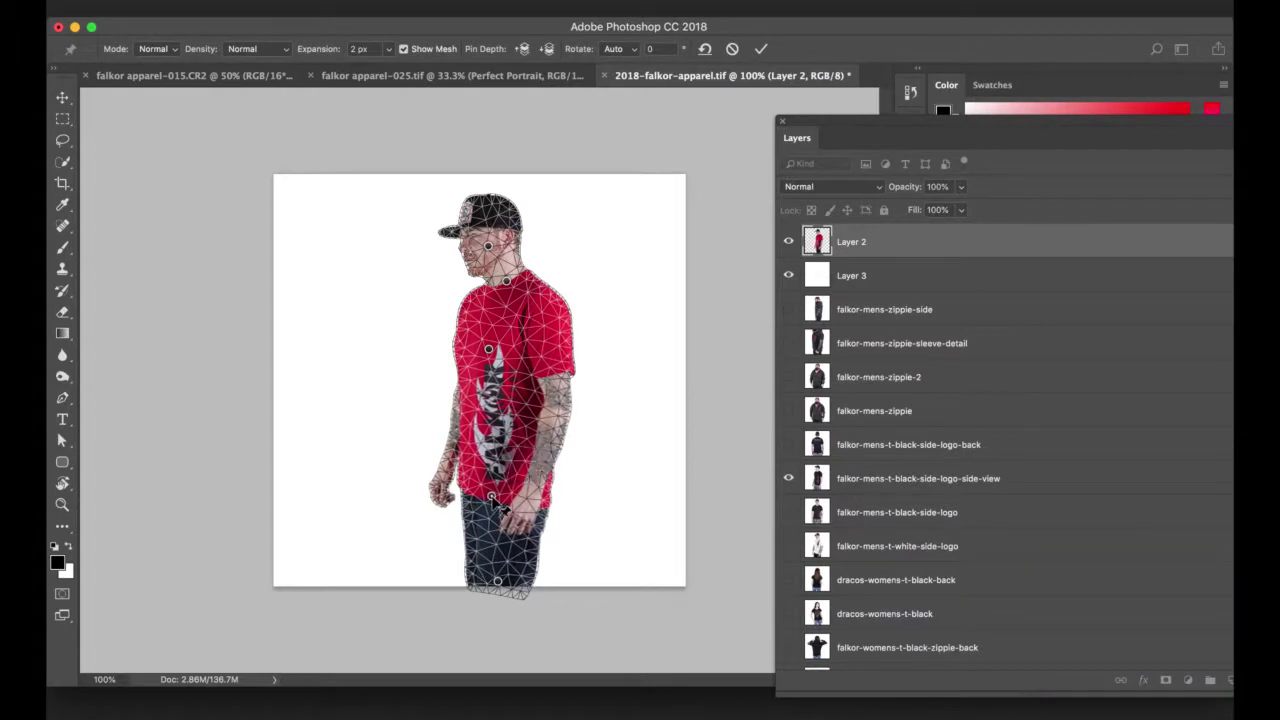
pyautogui.click(489, 245)
pyautogui.moveTo(486, 242)
pyautogui.mouseDown()
pyautogui.moveTo(520, 253)
pyautogui.moveTo(465, 168)
pyautogui.moveTo(485, 252)
pyautogui.moveTo(470, 240)
pyautogui.moveTo(470, 267)
pyautogui.moveTo(503, 257)
pyautogui.mouseUp()
pyautogui.moveTo(492, 346); pyautogui.dragTo(484, 349)
pyautogui.moveTo(497, 252); pyautogui.dragTo(502, 253)
pyautogui.click(506, 281)
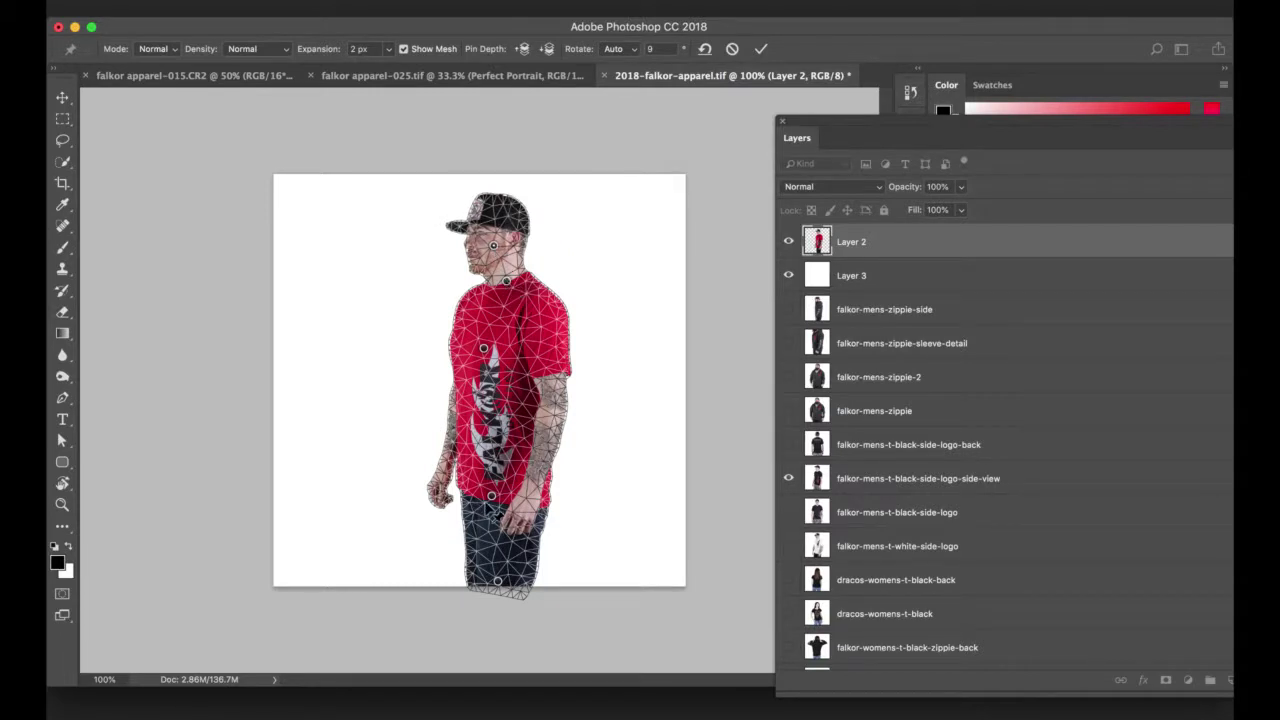
# Step: Fine-tune the hem and leg pins, apply the Puppet Warp, and compare the model before and after the warp
pyautogui.moveTo(491, 496); pyautogui.dragTo(486, 497)
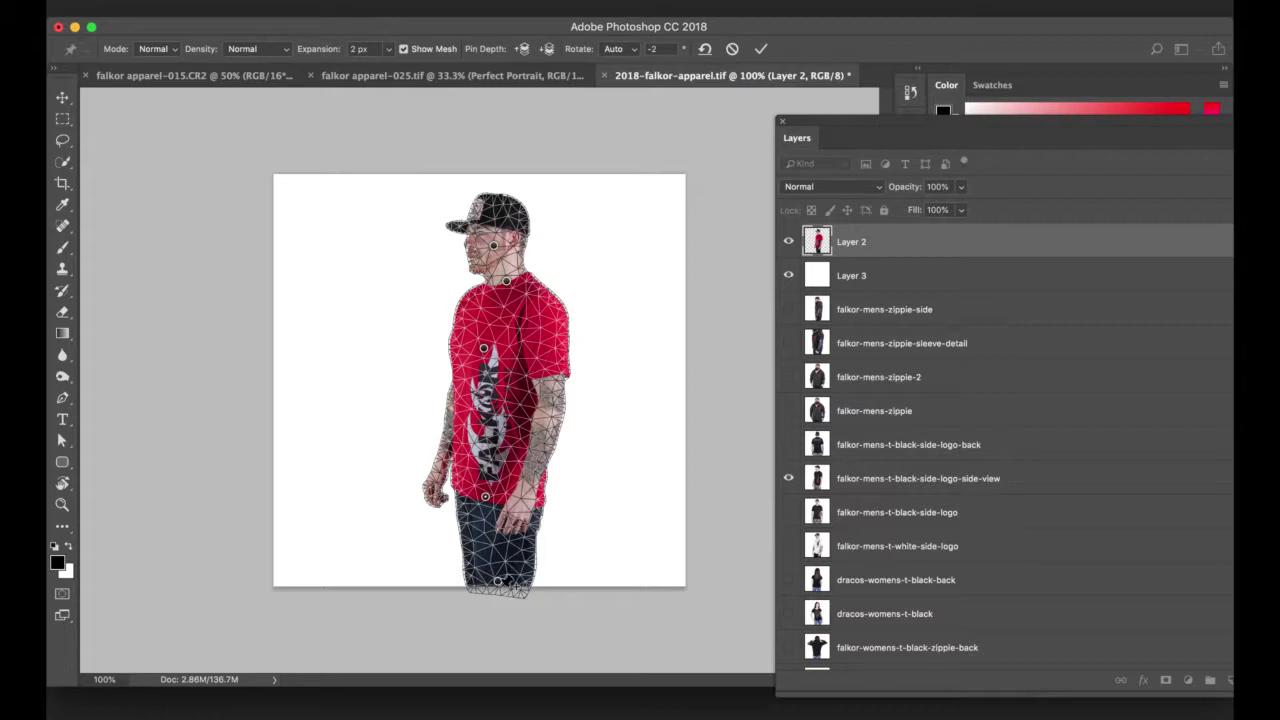
pyautogui.moveTo(500, 580)
pyautogui.mouseDown()
pyautogui.moveTo(506, 591)
pyautogui.moveTo(504, 570)
pyautogui.mouseUp()
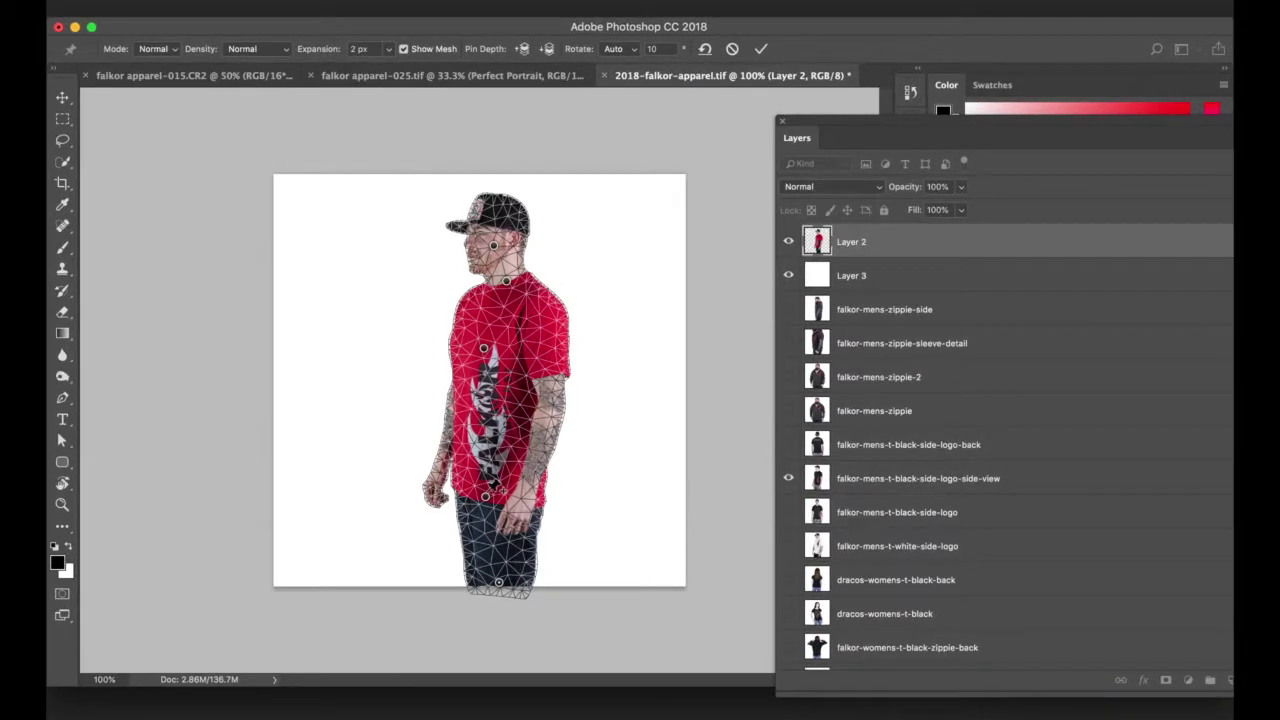
pyautogui.moveTo(488, 482); pyautogui.dragTo(496, 496)
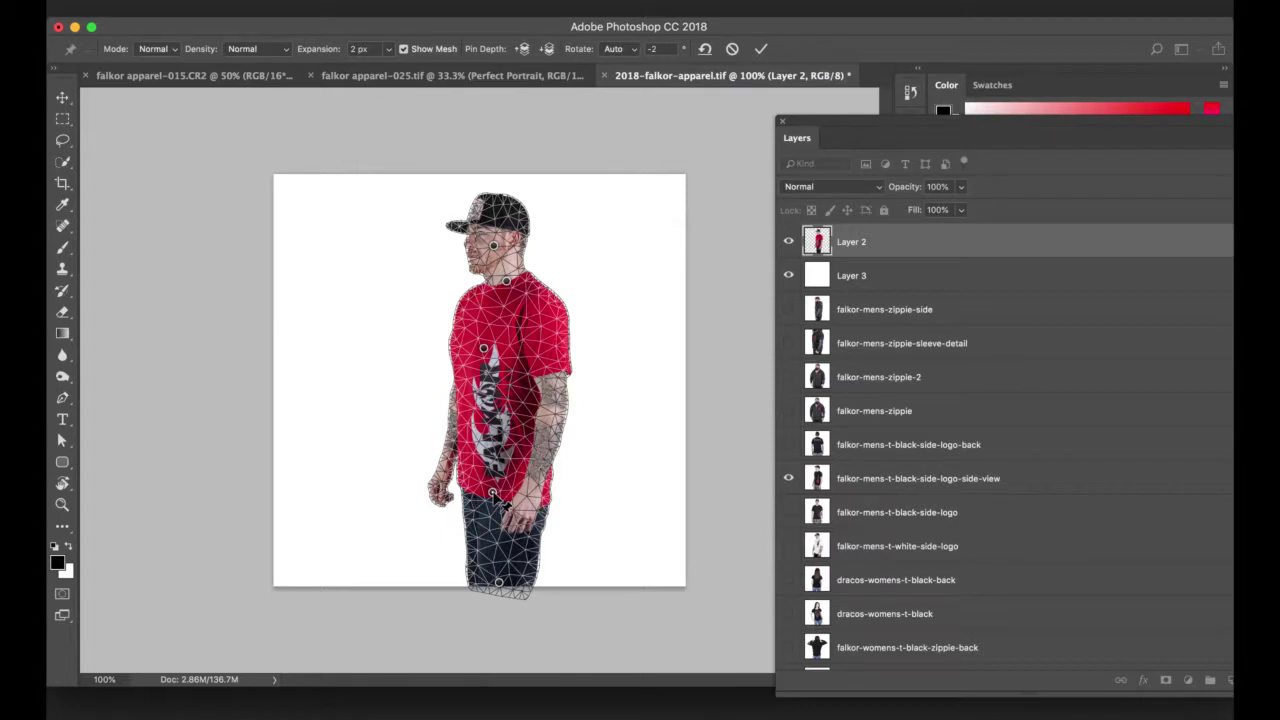
pyautogui.press('Return')
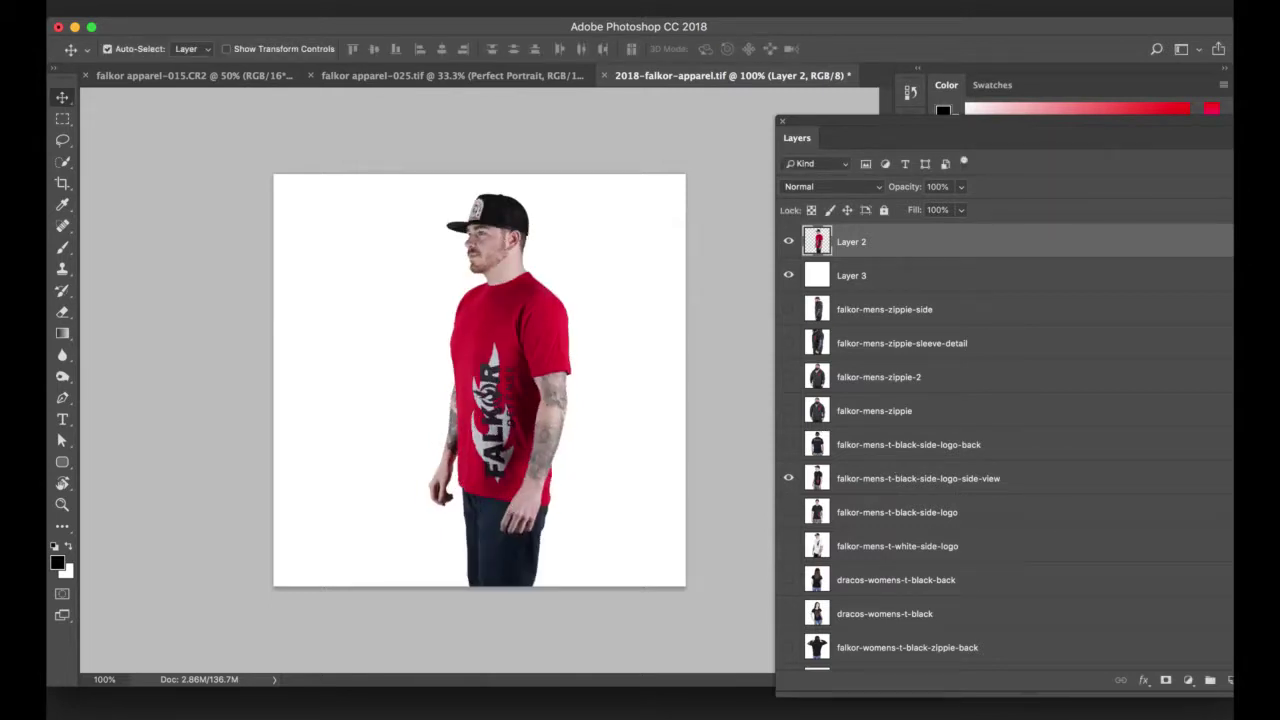
pyautogui.press('super+z')
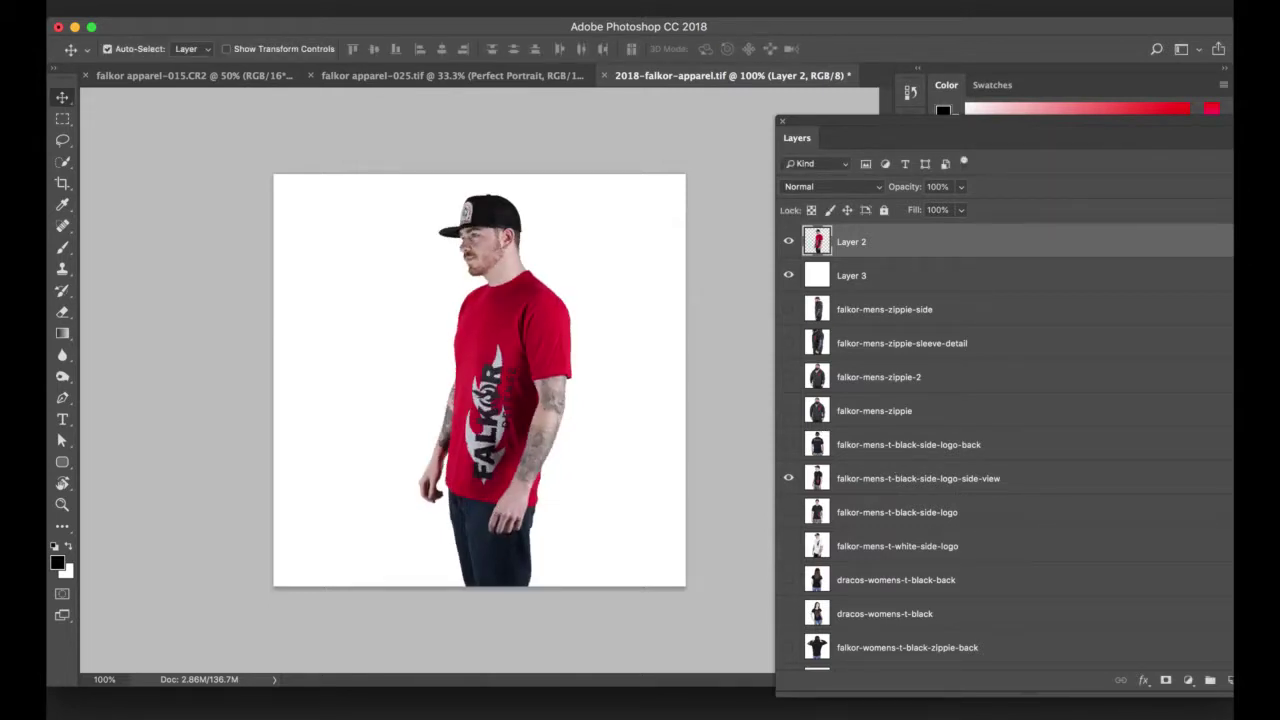
pyautogui.press('super+z')
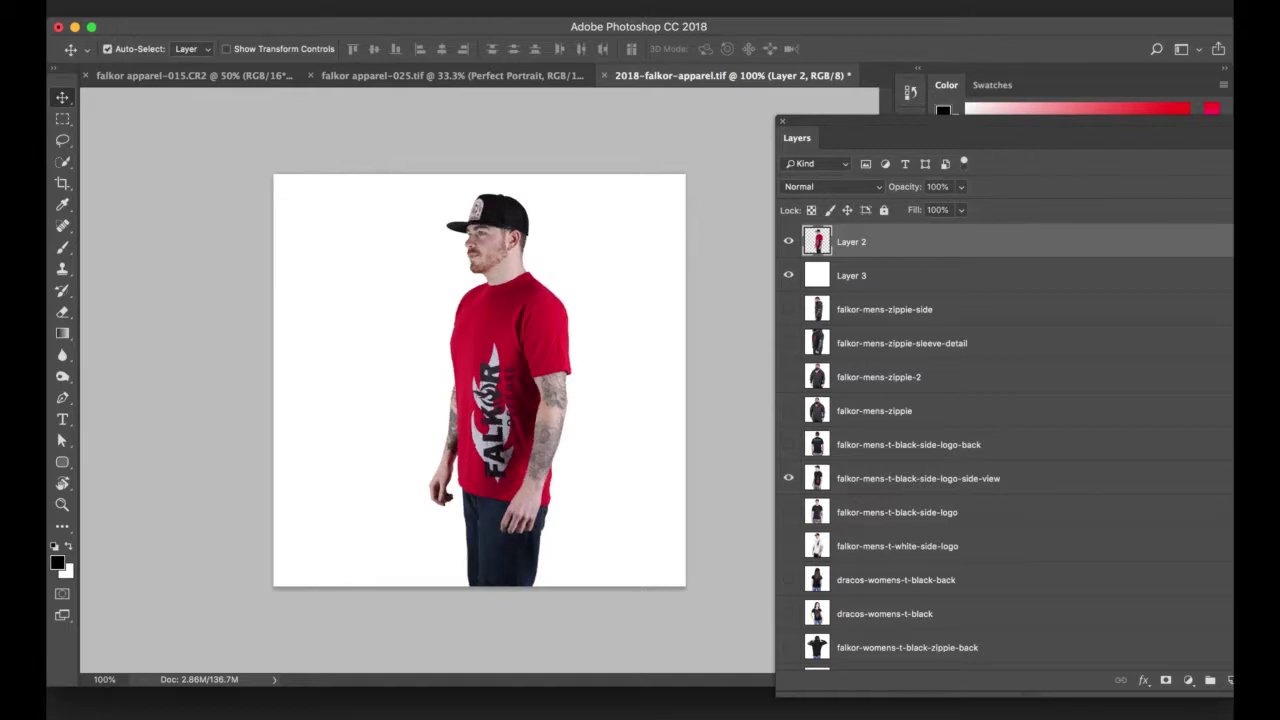
# Step: Merge the red-shirt model layer with the white layer beneath it and rename the result falkor-mens-red-logo-t
pyautogui.press('super')
pyautogui.keyDown('super'); pyautogui.click(882, 280); pyautogui.keyUp('super')
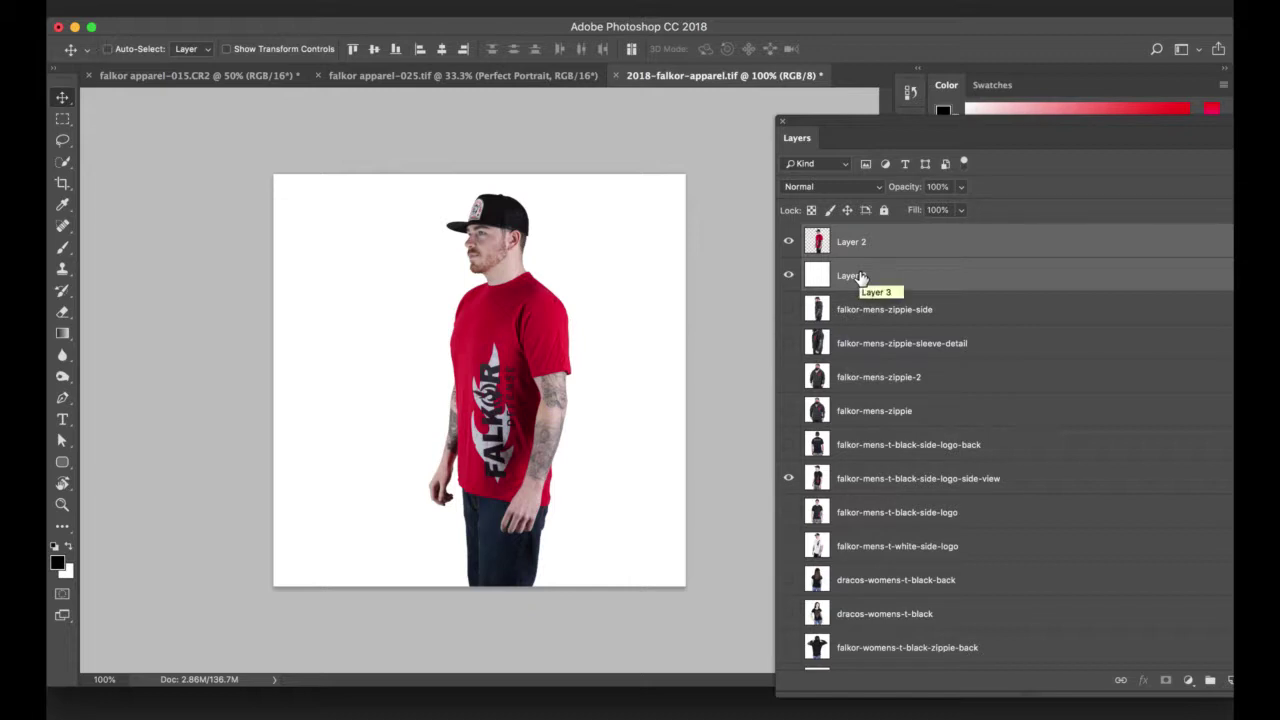
pyautogui.press('super+e')
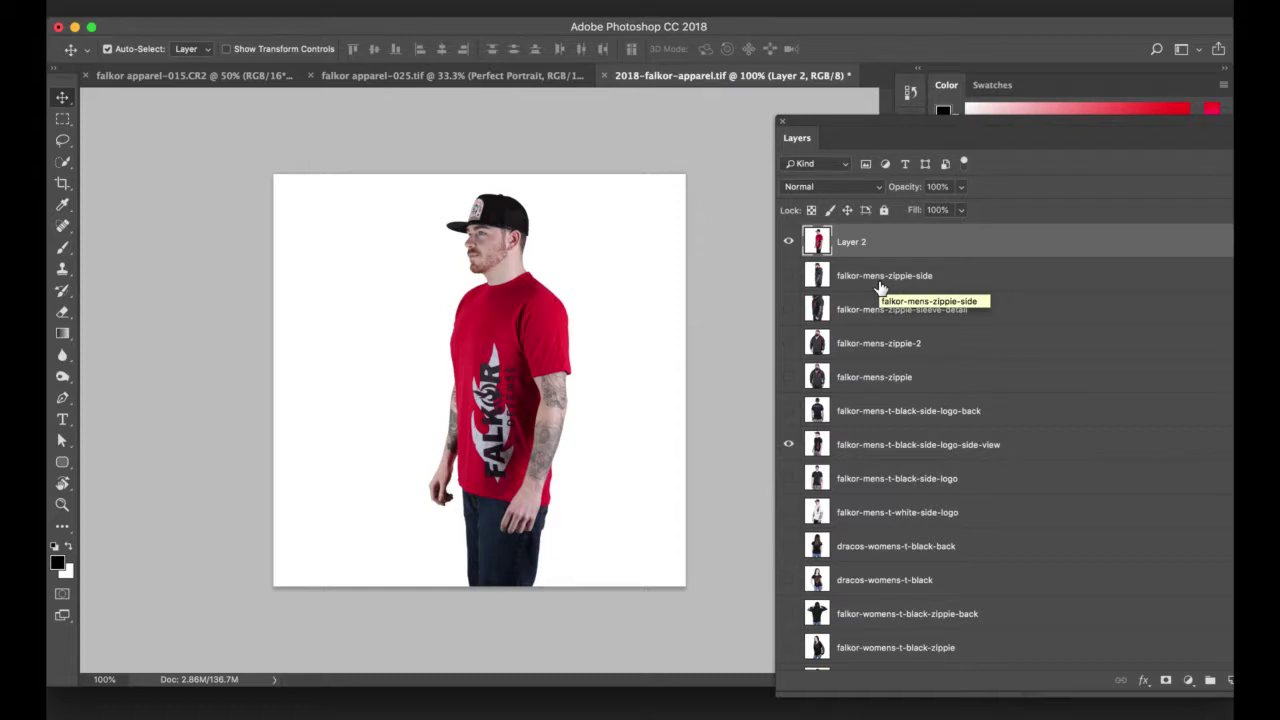
pyautogui.doubleClick(852, 243)
pyautogui.write('falkor-mens-red-log')
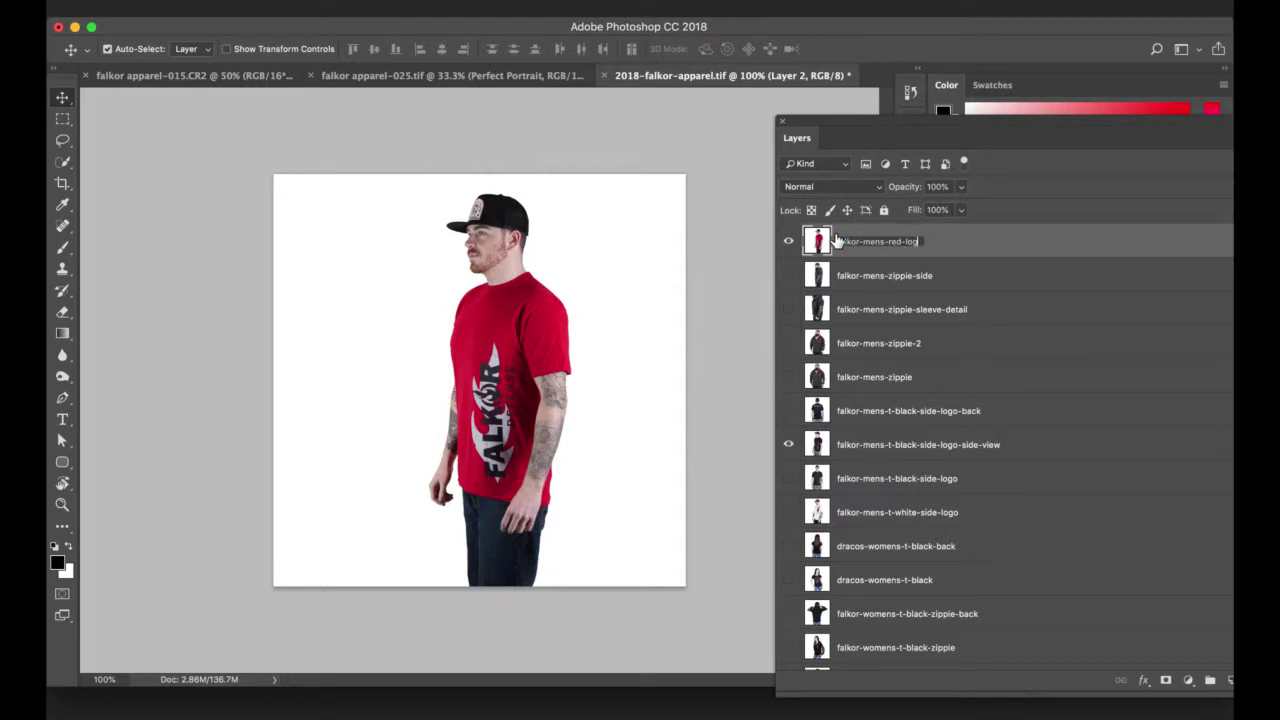
pyautogui.write('o-t')
pyautogui.press('Return')
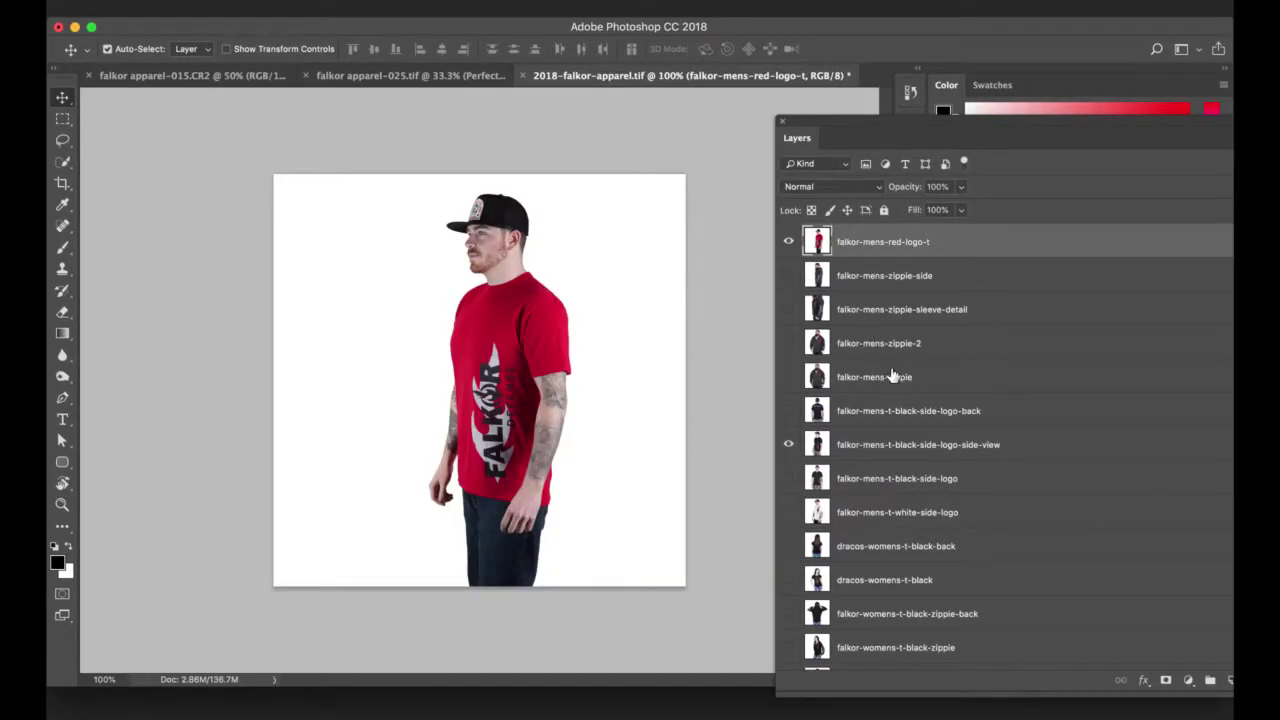
# Step: Compare the red-shirt model with the zippie-side and zippie-sleeve-detail layers by switching their visibility, leaving the red-shirt layer shown
pyautogui.click(788, 242)
pyautogui.click(789, 276)
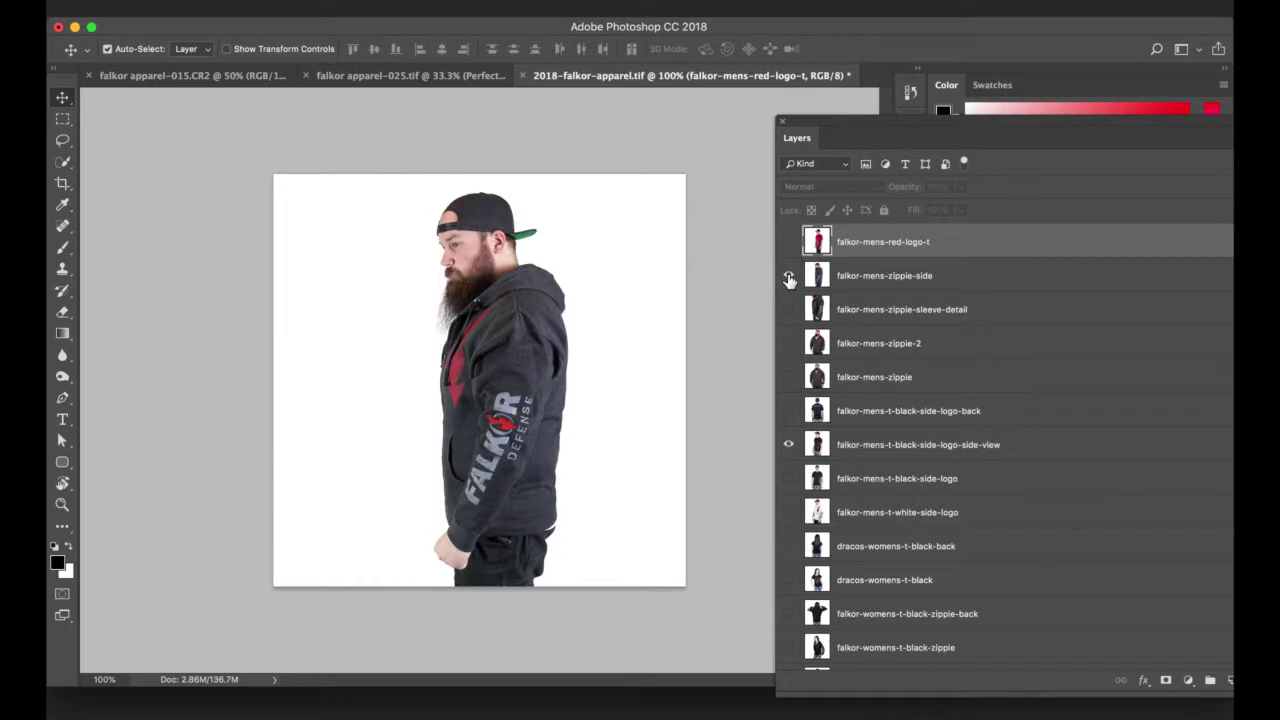
pyautogui.click(789, 276)
pyautogui.click(790, 307)
pyautogui.click(790, 307)
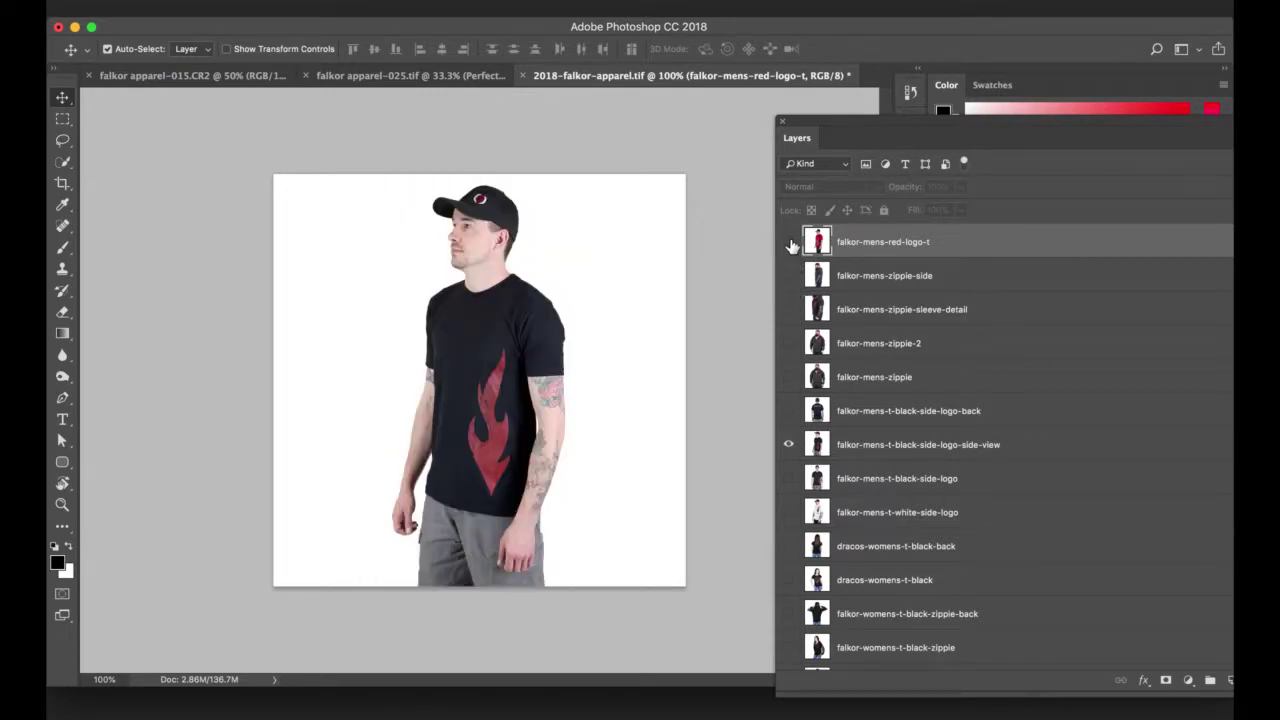
pyautogui.click(789, 242)
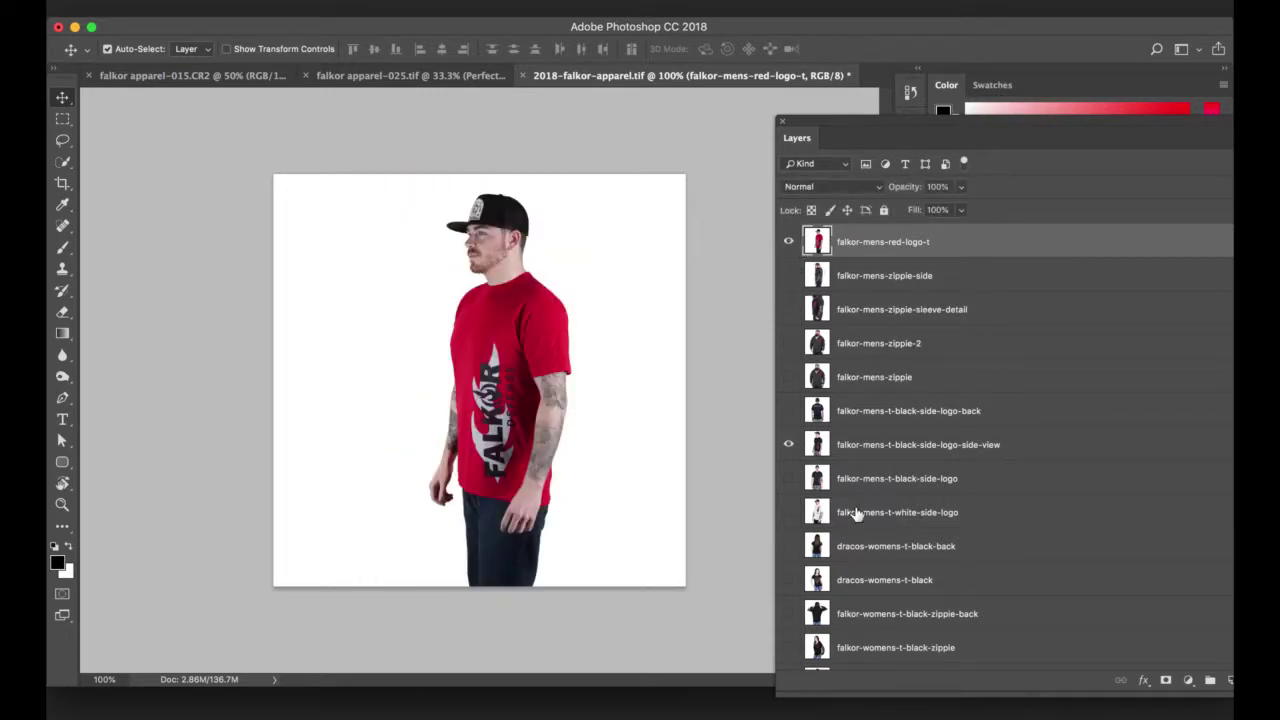
pyautogui.scroll(-3, 905, 447)
pyautogui.scroll(3, 905, 445)
# Step: Set up Export Layers To Files as JPEG for all layers, with Visible Layers Only off and an empty file name prefix
pyautogui.click(200, 8)
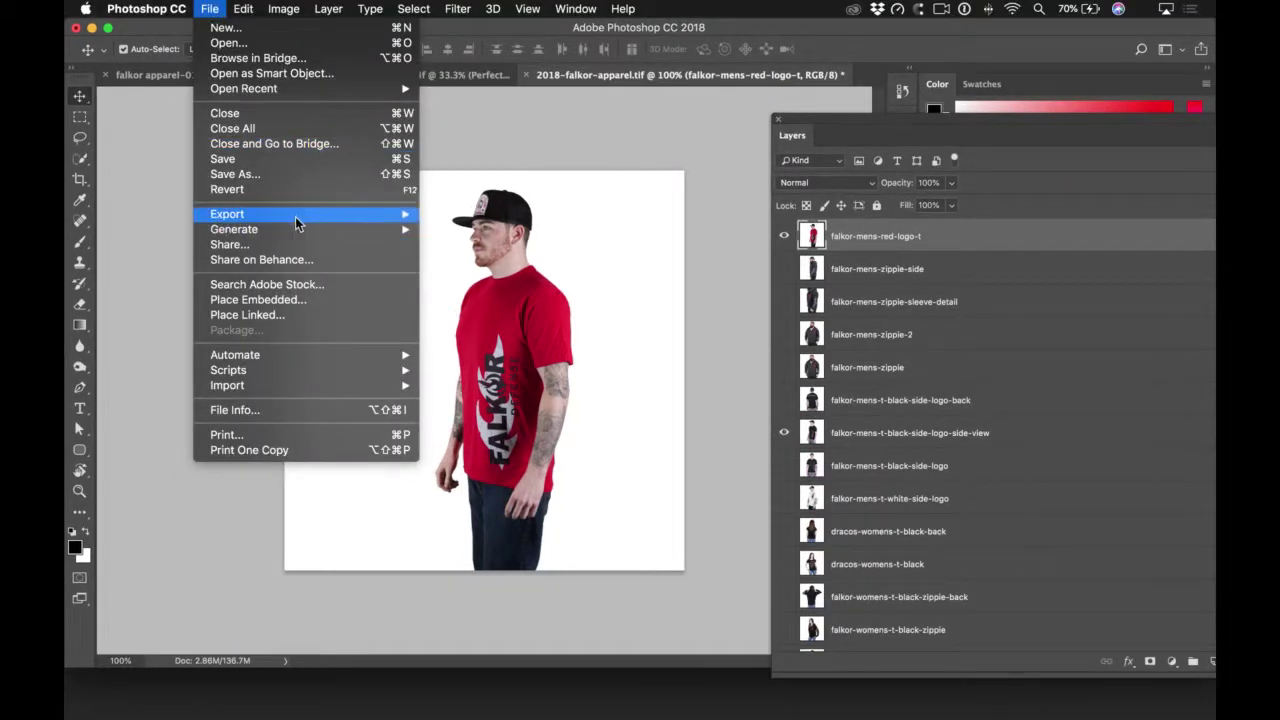
pyautogui.moveTo(285, 220)
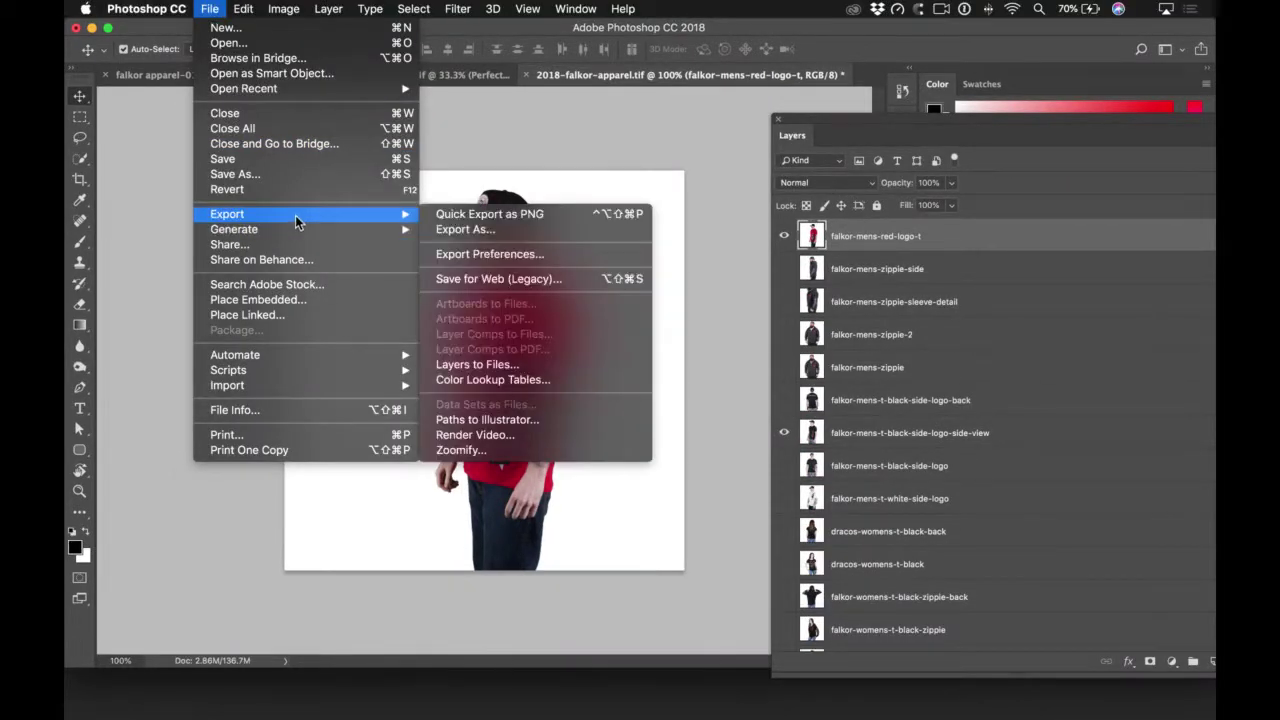
pyautogui.click(479, 366)
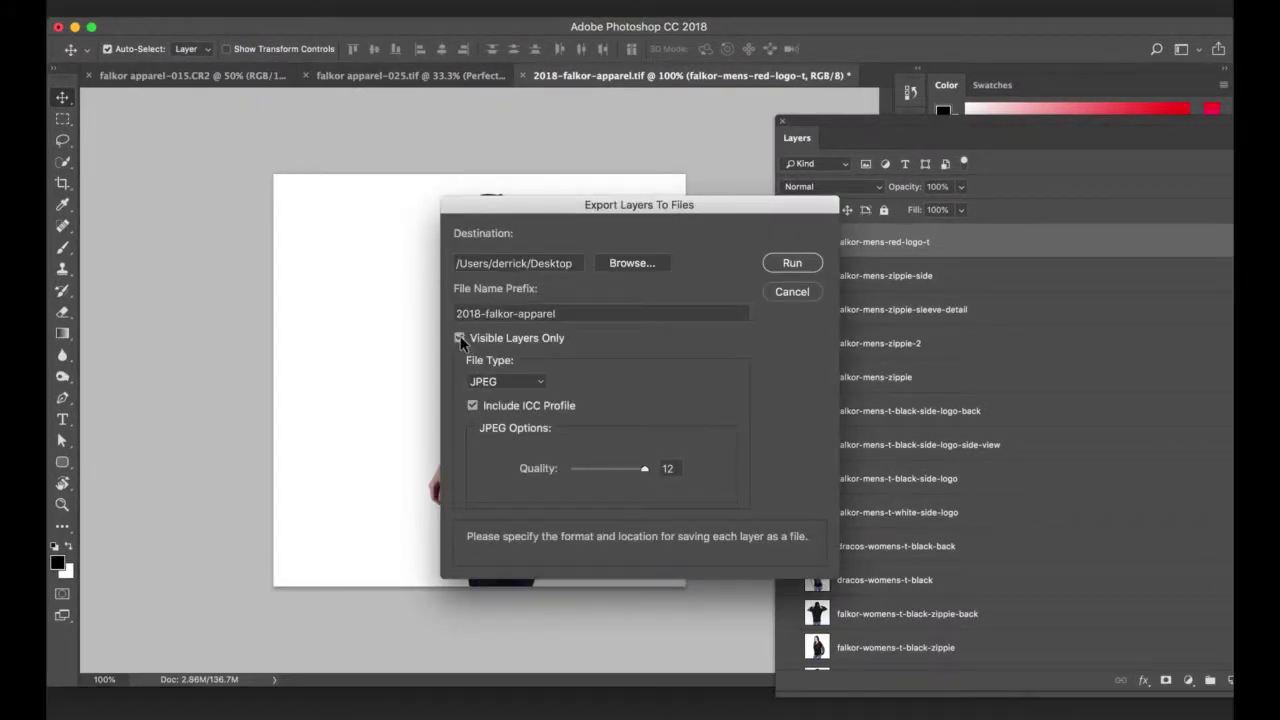
pyautogui.moveTo(549, 200); pyautogui.dragTo(357, 180)
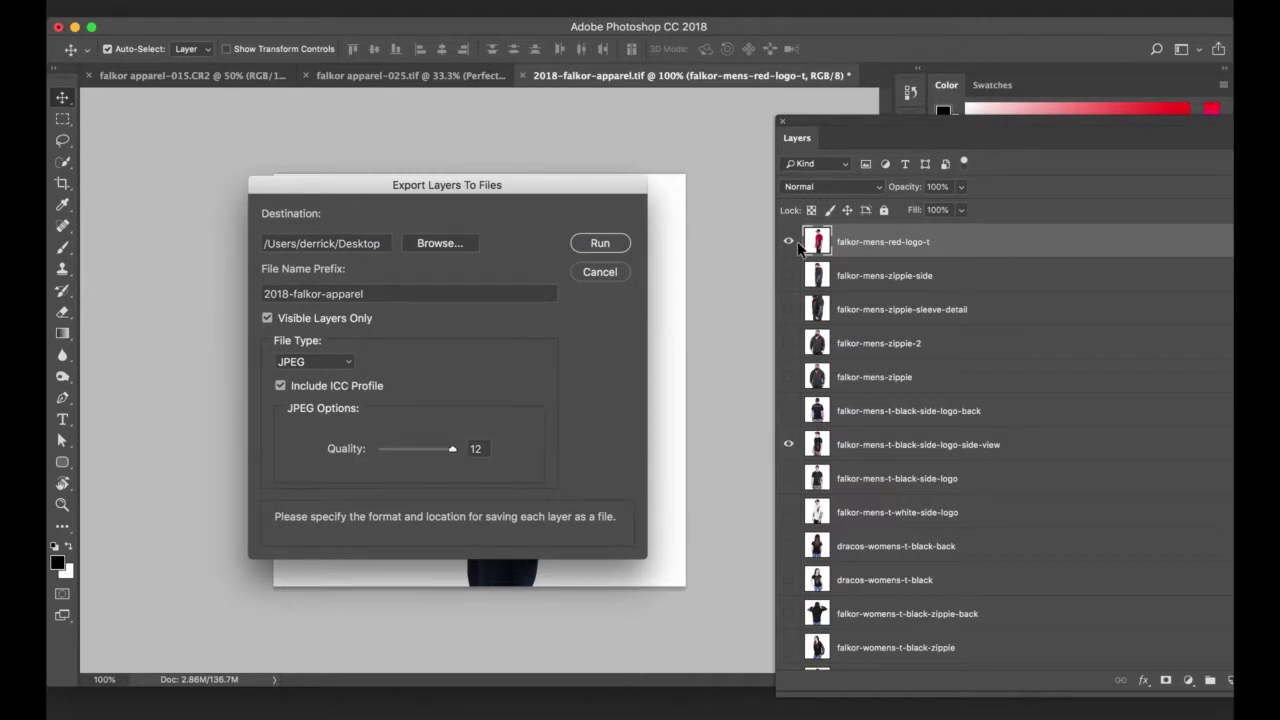
pyautogui.click(268, 317)
pyautogui.moveTo(400, 296); pyautogui.dragTo(183, 296)
pyautogui.press('BackSpace')
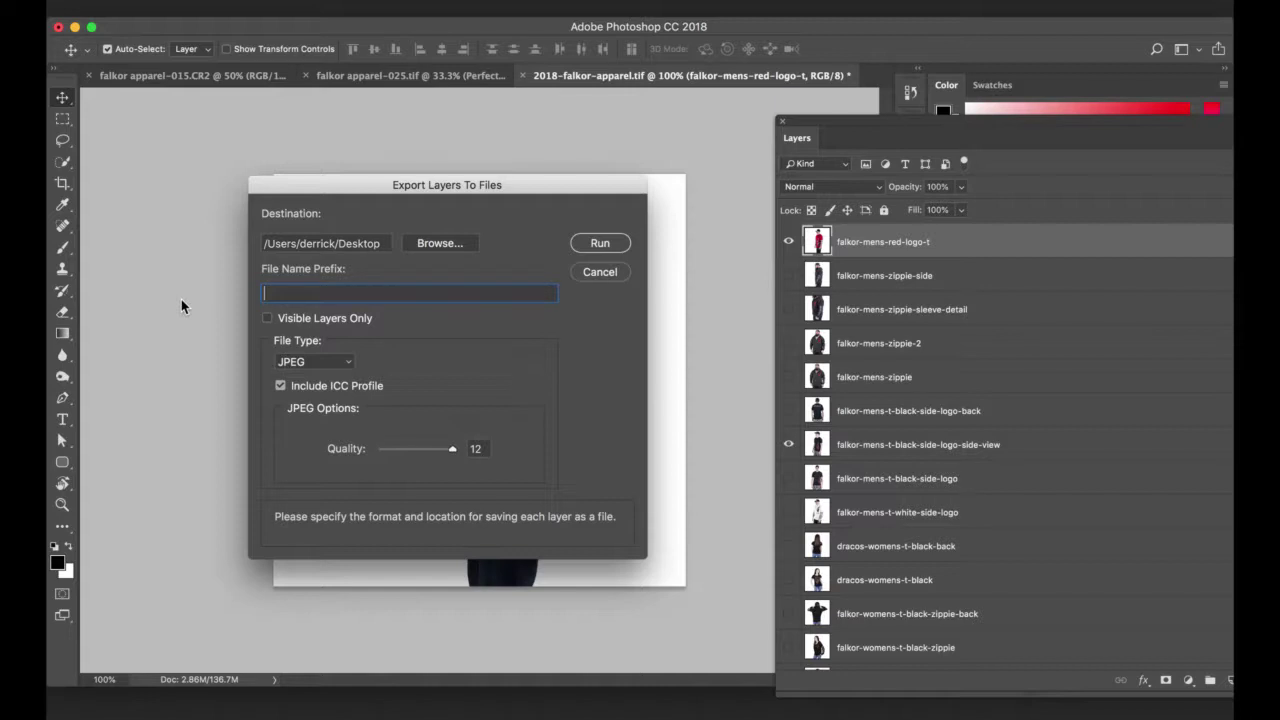
pyautogui.click(313, 364)
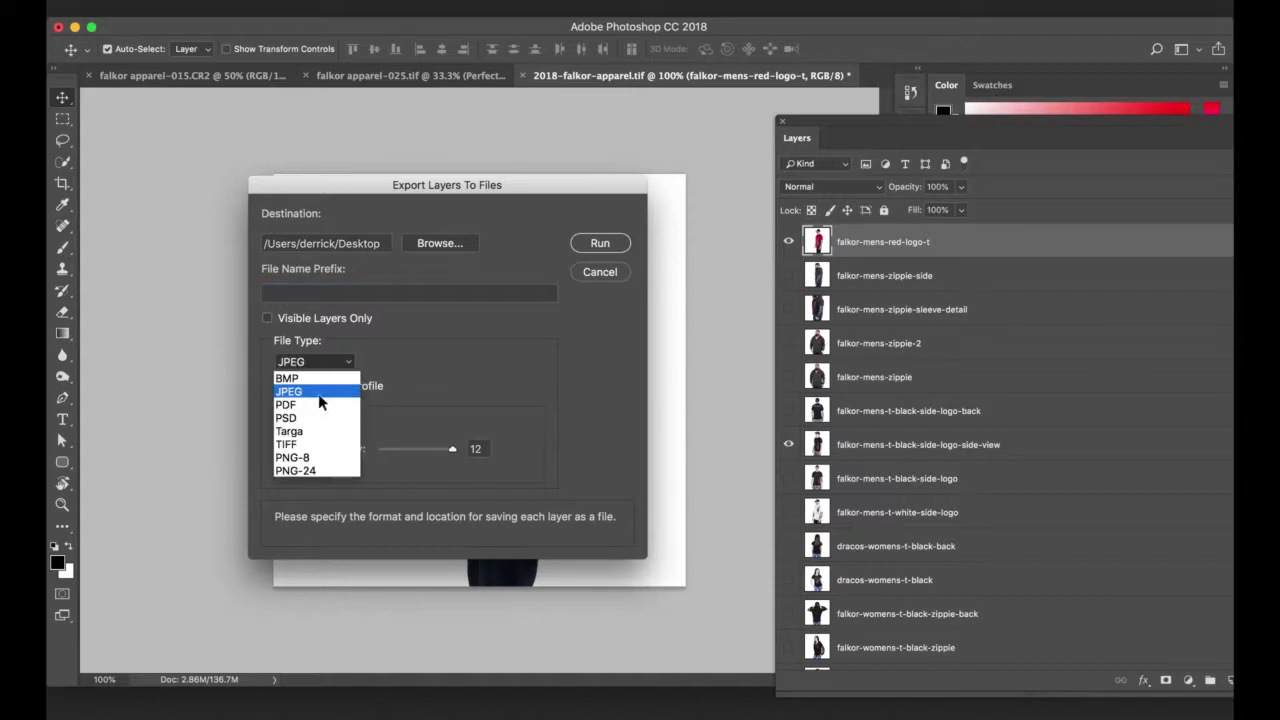
pyautogui.click(336, 362)
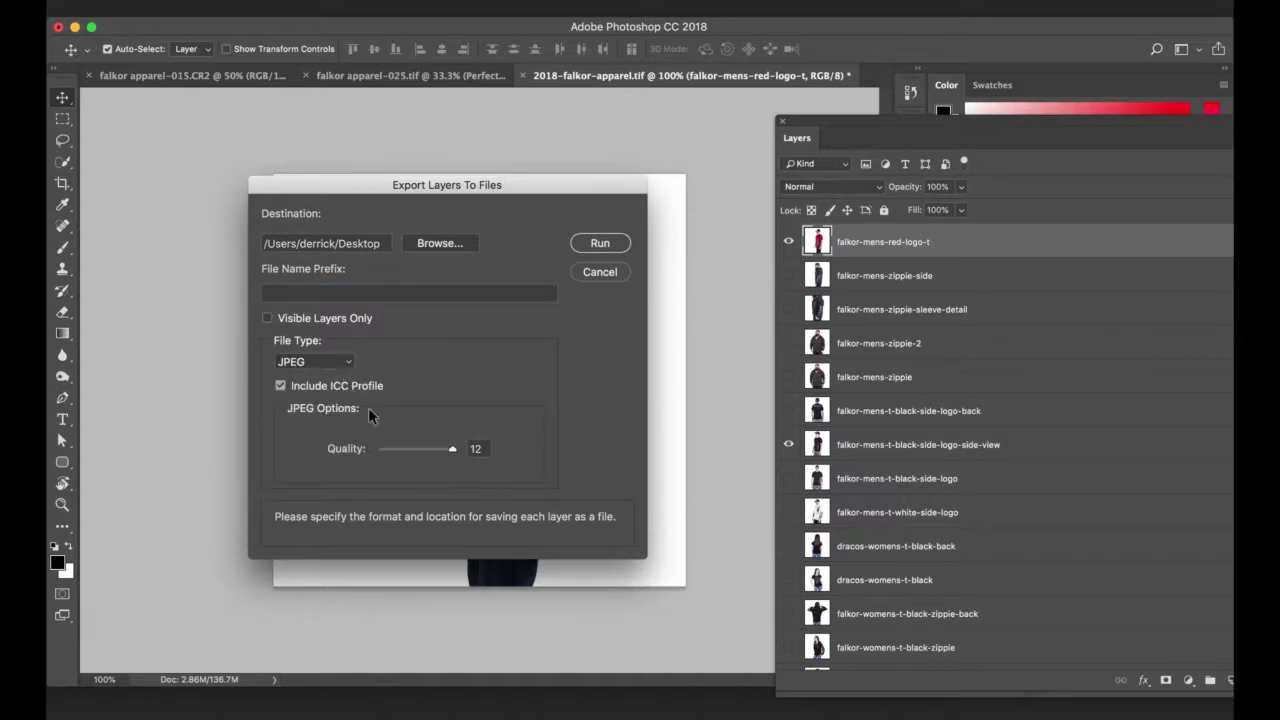
# Step: Create a Desktop folder named test export as the destination and run the layer export
pyautogui.click(435, 246)
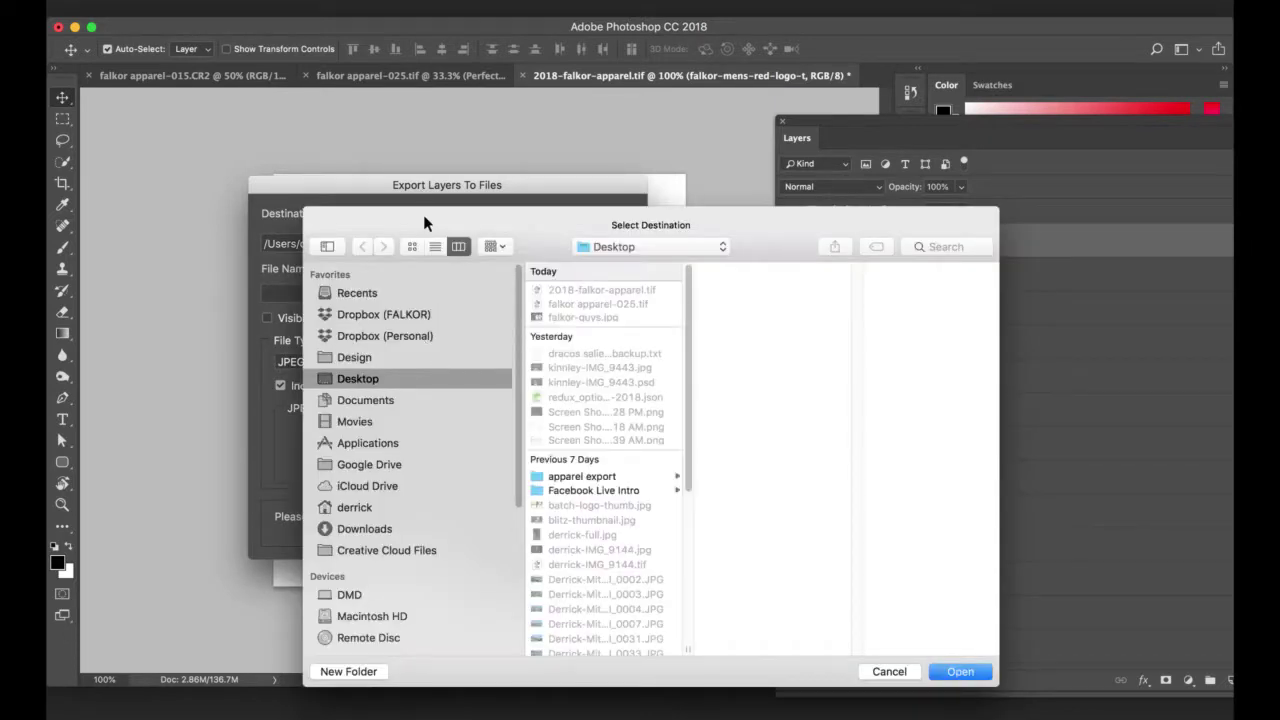
pyautogui.click(371, 594)
pyautogui.write('t')
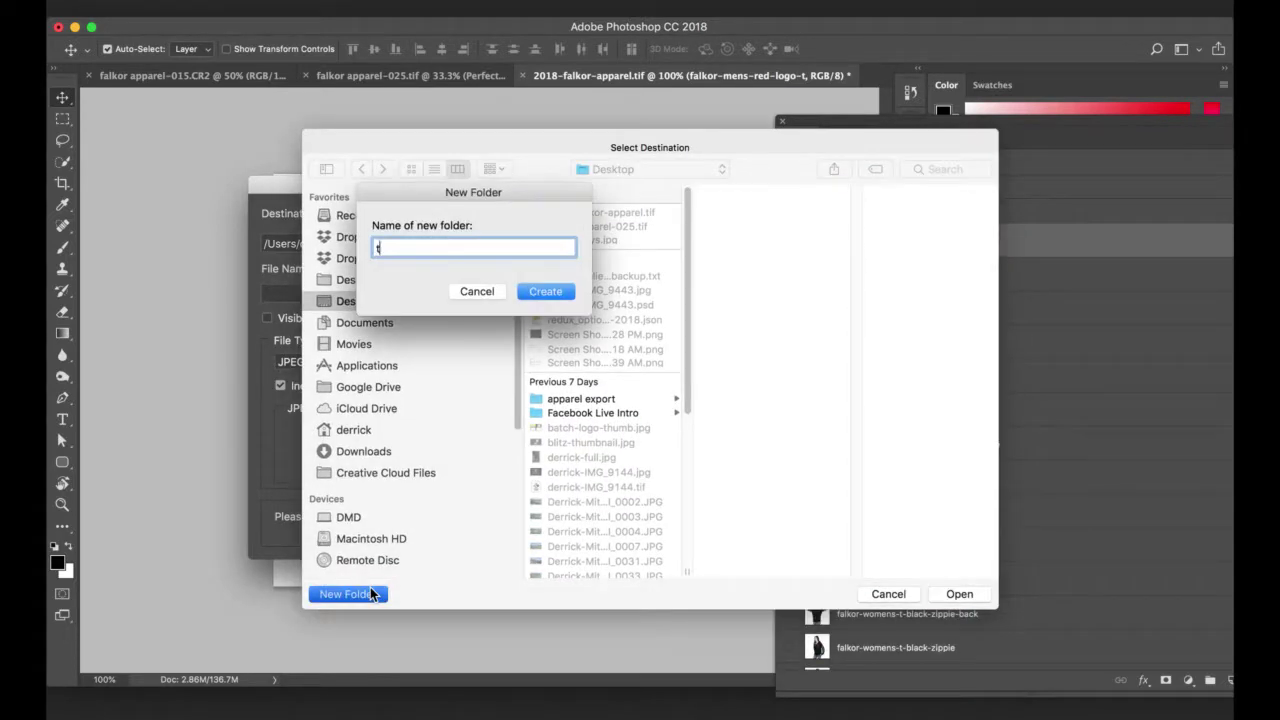
pyautogui.write('est export')
pyautogui.press('Return')
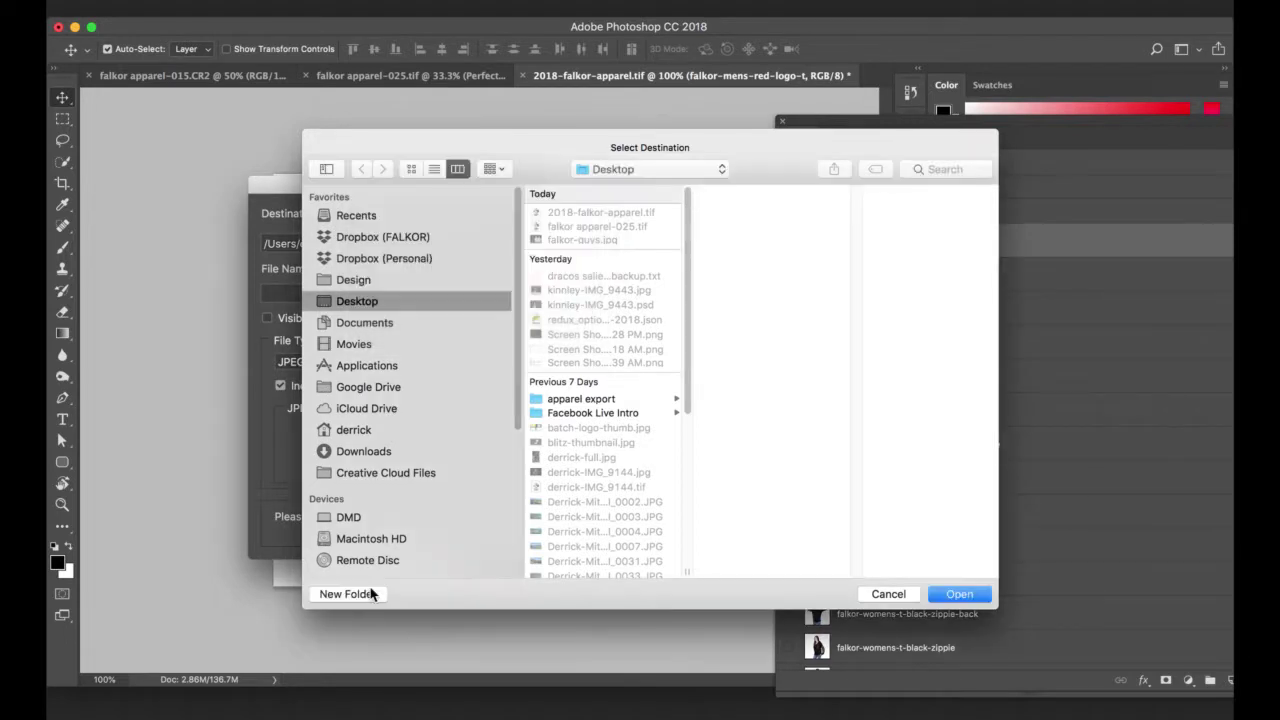
pyautogui.click(957, 594)
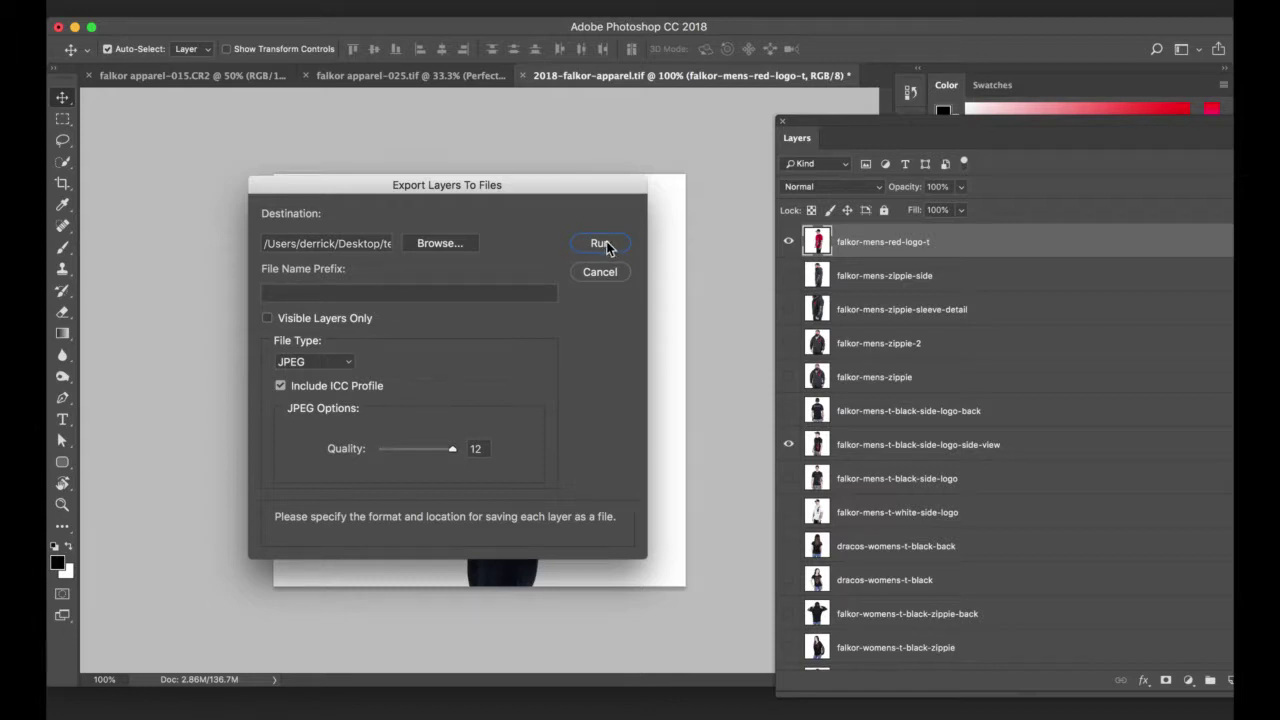
pyautogui.click(607, 247)
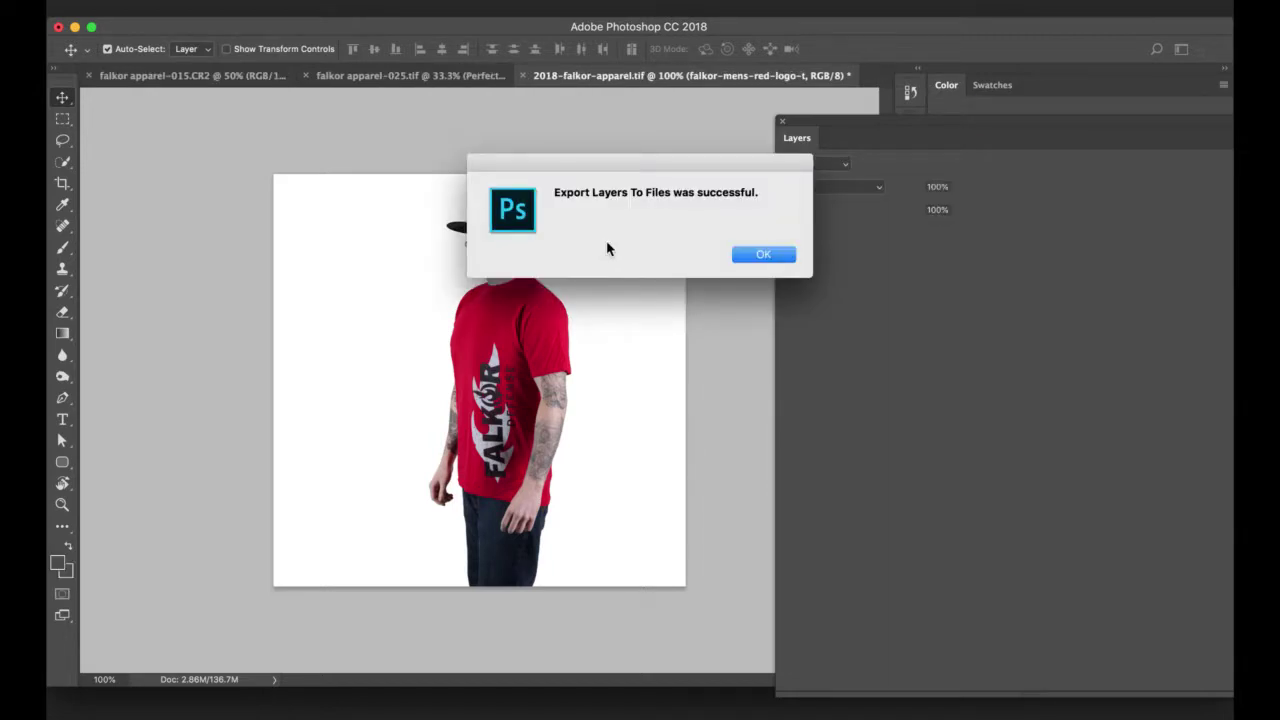
pyautogui.click(768, 255)
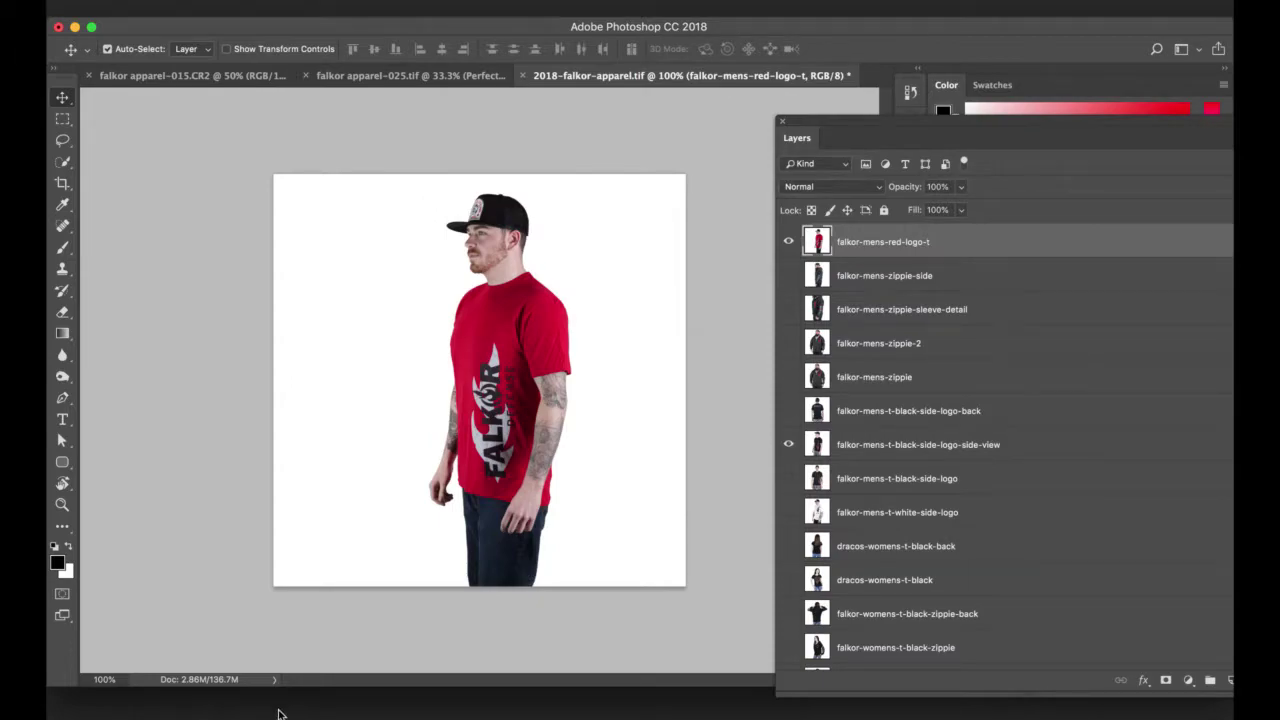
# Step: Switch to Finder, open the test export folder on the Desktop, and widen the file name column
pyautogui.press('super+h')
pyautogui.press('super+n')
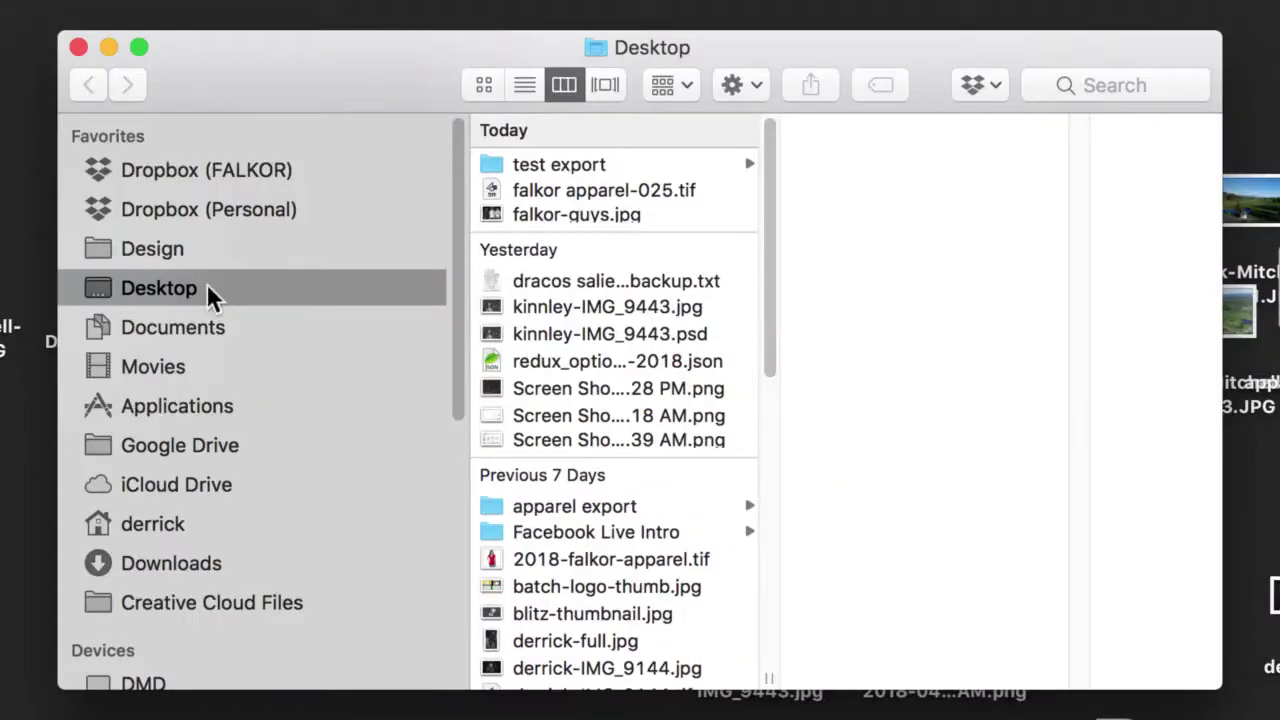
pyautogui.click(585, 164)
pyautogui.click(866, 161)
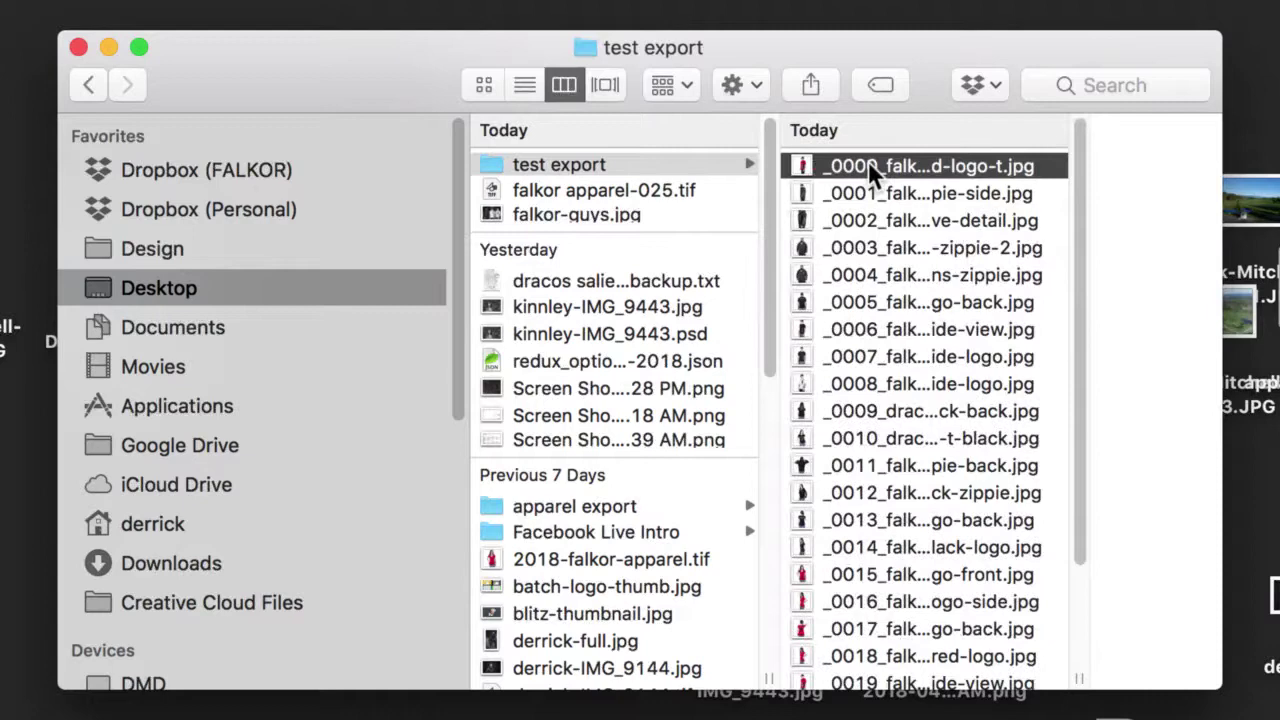
pyautogui.moveTo(899, 656); pyautogui.dragTo(1005, 656)
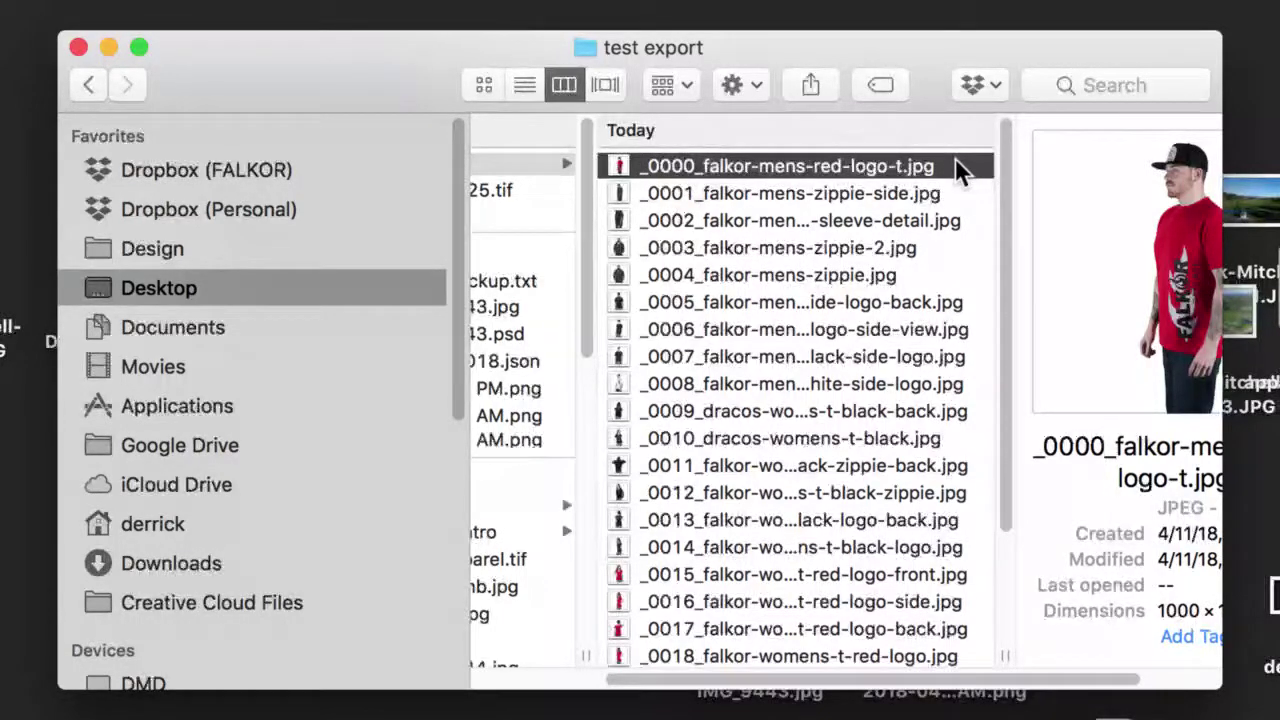
# Step: Remove the _0000_ prefix from the red shirt image, renaming it falkor-mens-red-logo-t.jpg
pyautogui.press('Return')
pyautogui.press('Left')
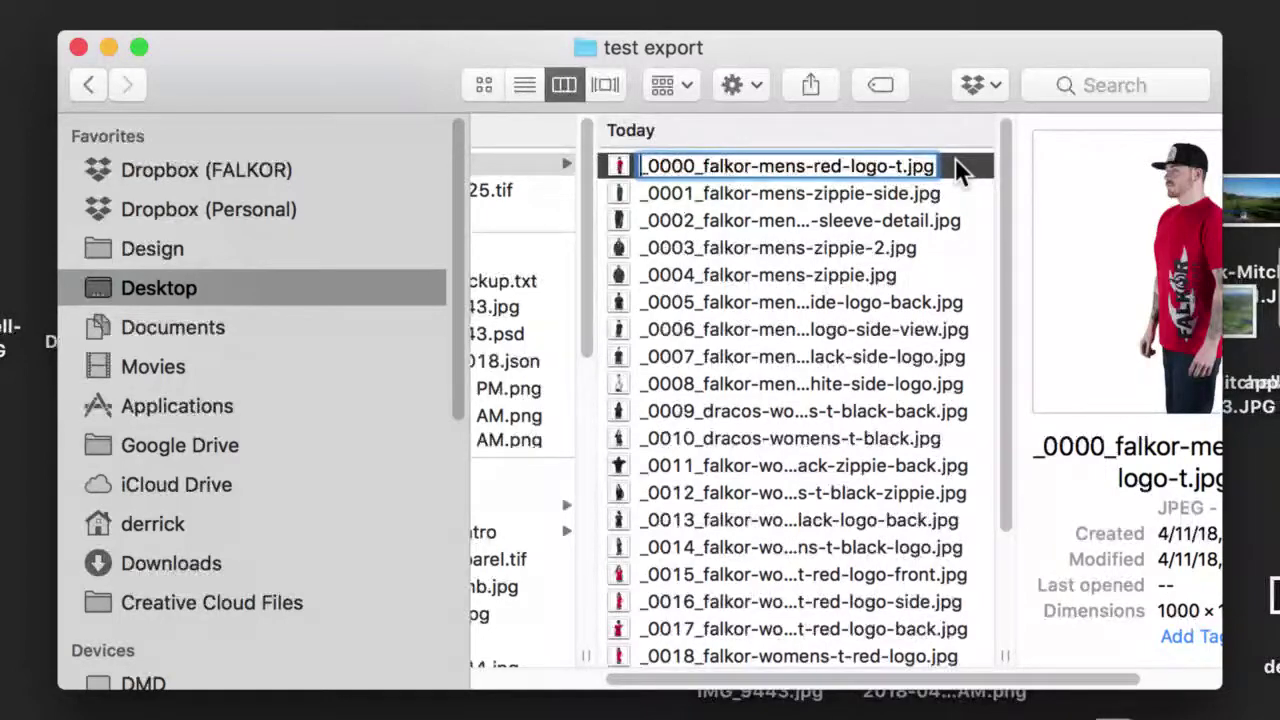
pyautogui.press('Delete')
pyautogui.press('Delete')
pyautogui.press('Delete')
pyautogui.press('Delete')
pyautogui.press('Delete')
pyautogui.press('Delete')
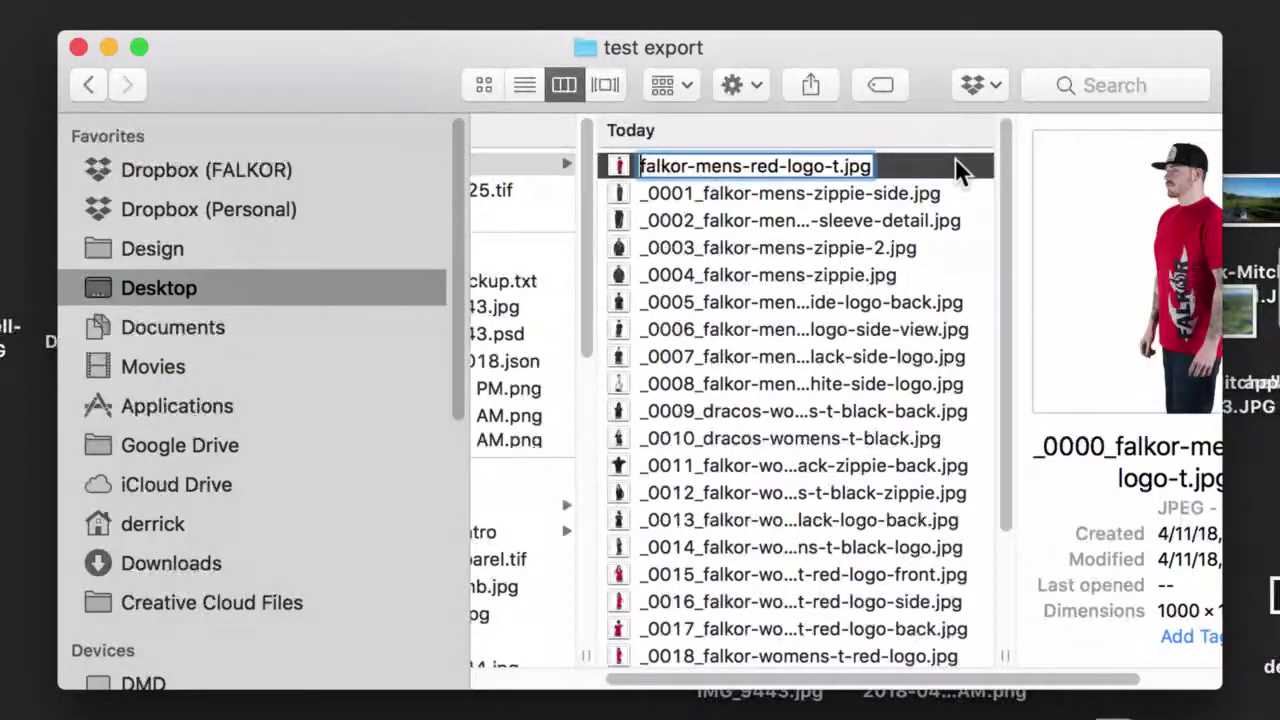
pyautogui.press('Return')
pyautogui.press('Up')
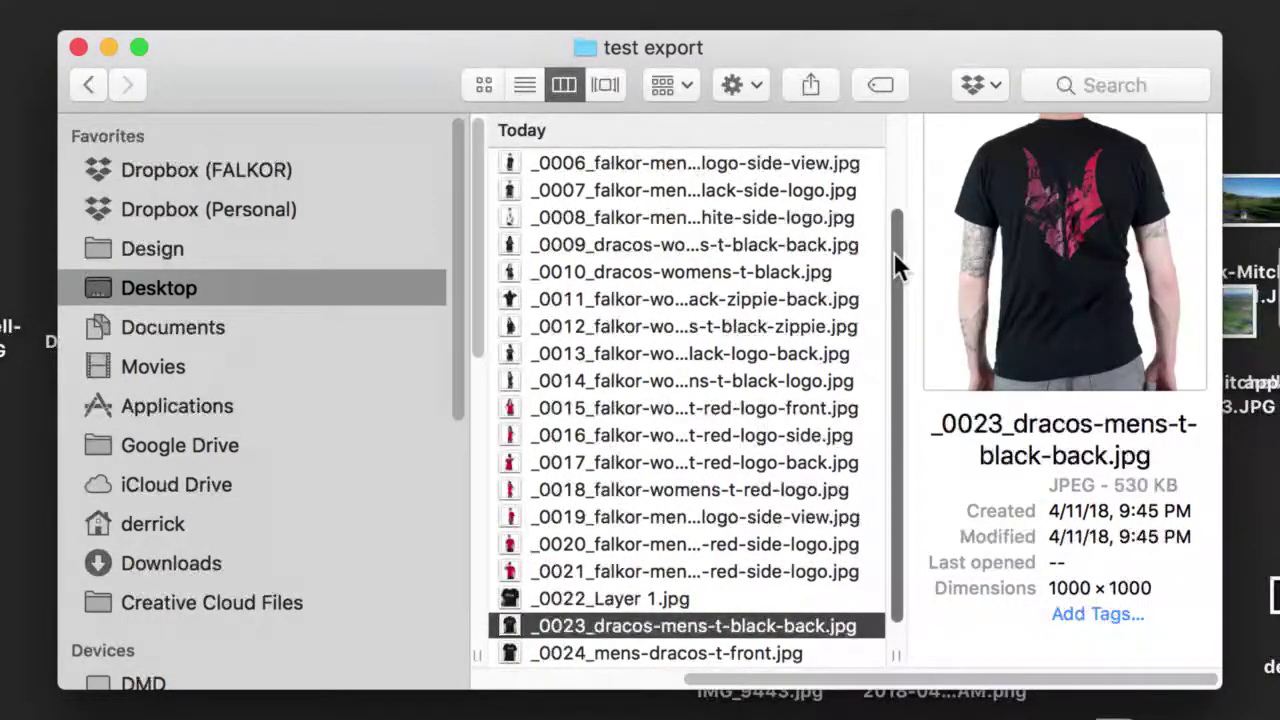
# Step: Remove the _0001_ prefix from the zippie side image, renaming it falkor-mens-zippie-side.jpg
pyautogui.scroll(5, 767, 337)
pyautogui.click(652, 168)
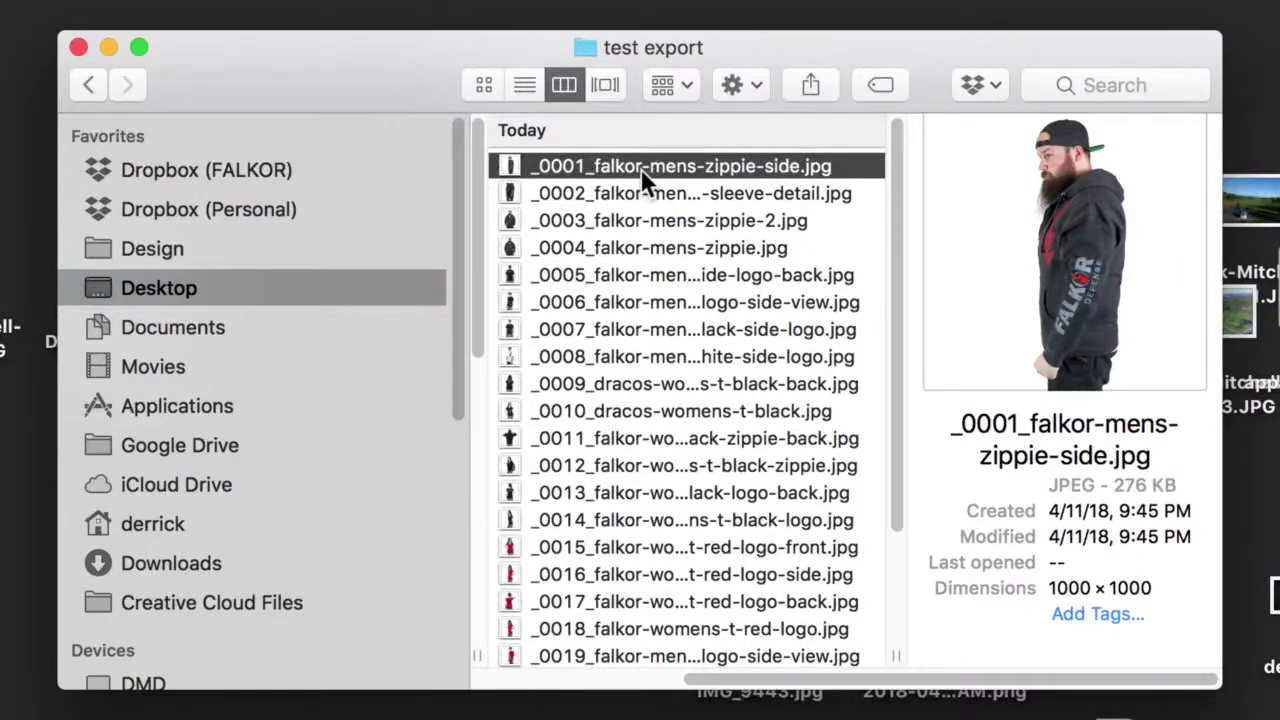
pyautogui.press('Return')
pyautogui.press('Left')
pyautogui.press('Delete')
pyautogui.press('Delete')
pyautogui.press('Delete')
pyautogui.press('Delete')
pyautogui.press('Delete')
pyautogui.press('Delete')
pyautogui.press('Return')
# Step: Remove the _0022_ prefix from the Dracos shirt image, renaming it Layer 1.jpg
pyautogui.press('Up')
pyautogui.press('Up')
pyautogui.press('Up')
pyautogui.press('Return')
pyautogui.press('Left')
pyautogui.press('Delete')
pyautogui.press('Delete')
pyautogui.press('Delete')
pyautogui.press('Delete')
pyautogui.press('Delete')
pyautogui.press('Delete')
pyautogui.press('Return')
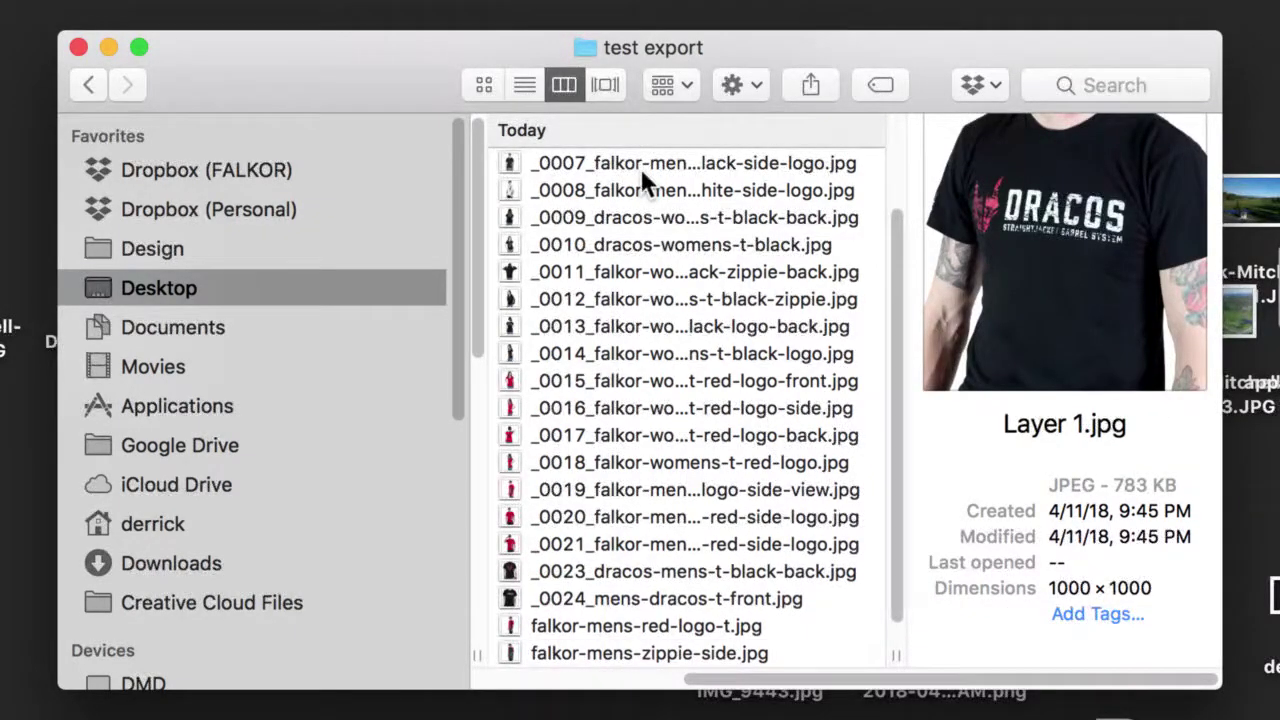
# Step: Page through the exported product images in Quick Look, starting from the zippie sleeve detail image
pyautogui.scroll(3, 735, 265)
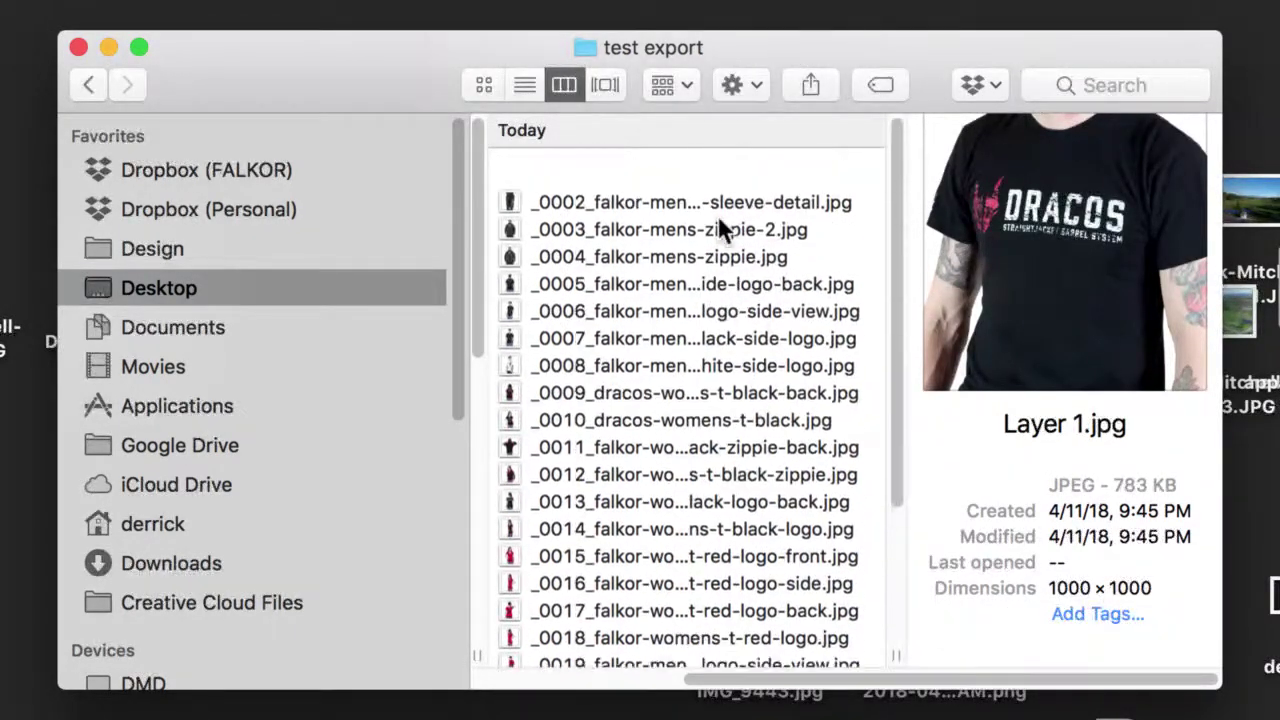
pyautogui.click(710, 165)
pyautogui.press('space')
pyautogui.press('Down')
pyautogui.press('Down')
pyautogui.press('Down')
pyautogui.press('Down')
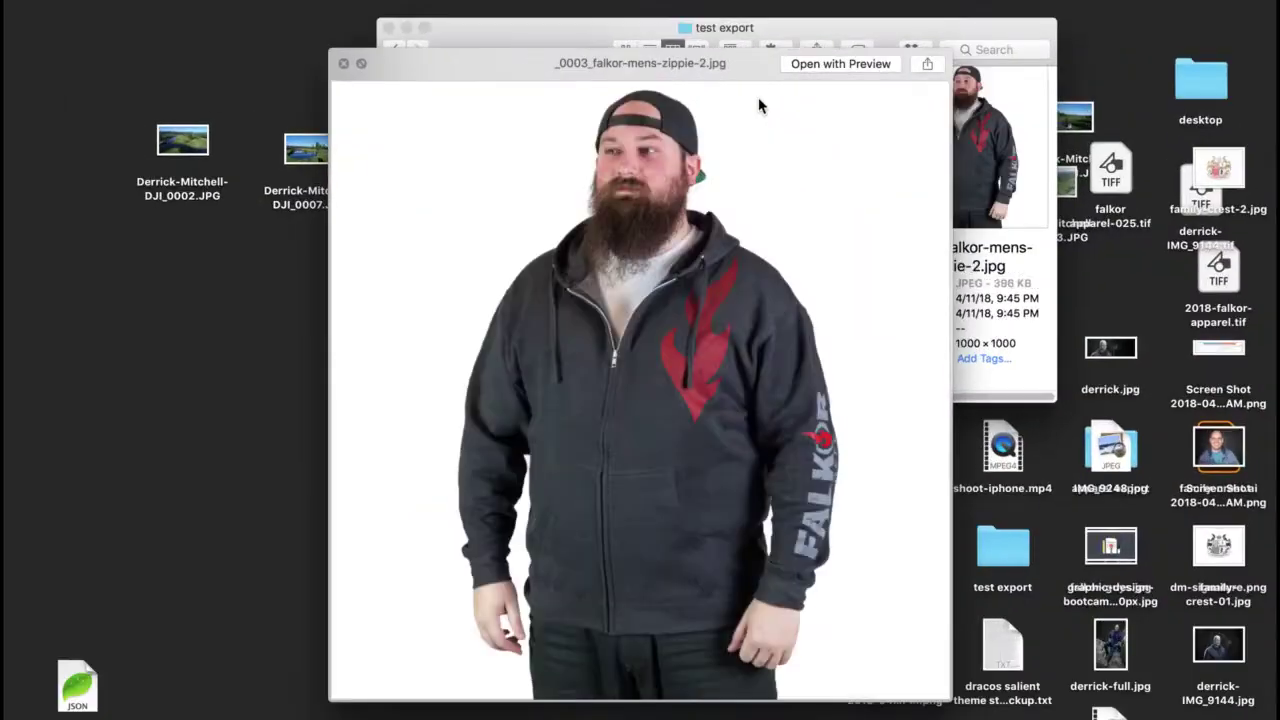
pyautogui.press('Down')
pyautogui.press('Down')
pyautogui.press('Down')
pyautogui.press('Down')
pyautogui.press('Down')
pyautogui.press('Down')
pyautogui.press('Down')
pyautogui.press('Down')
pyautogui.press('Down')
pyautogui.press('Down')
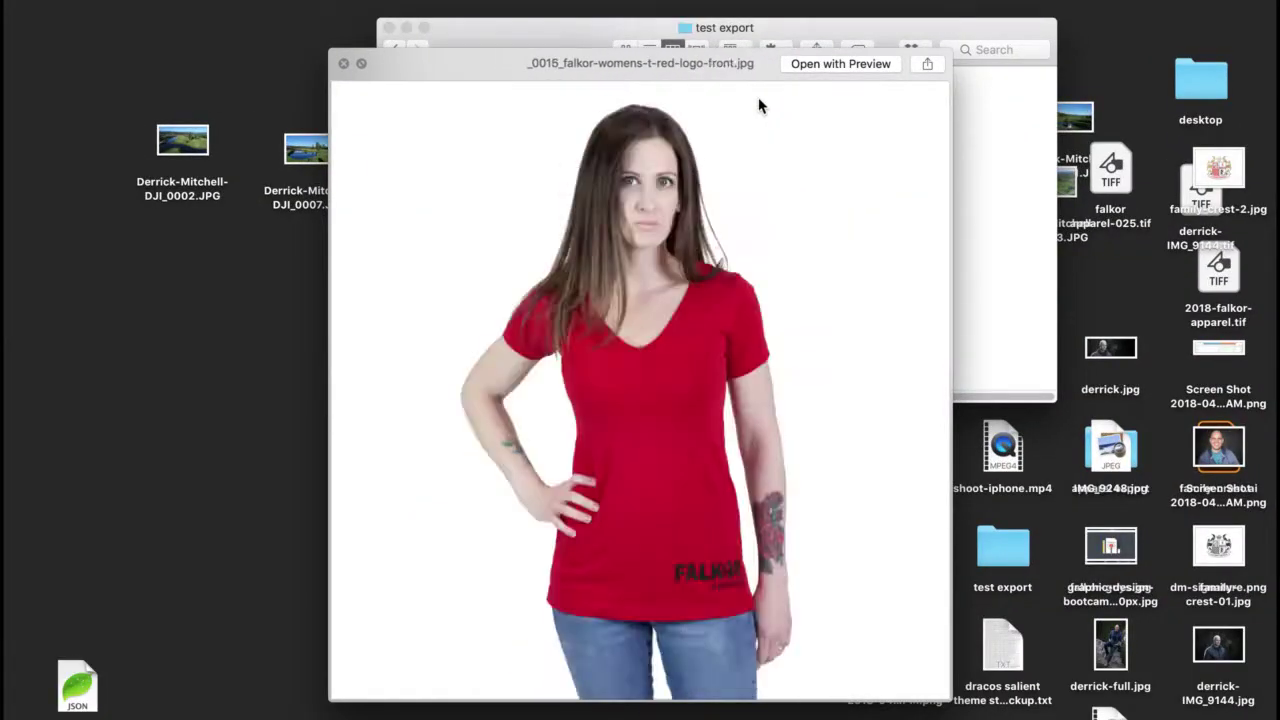
pyautogui.press('space')
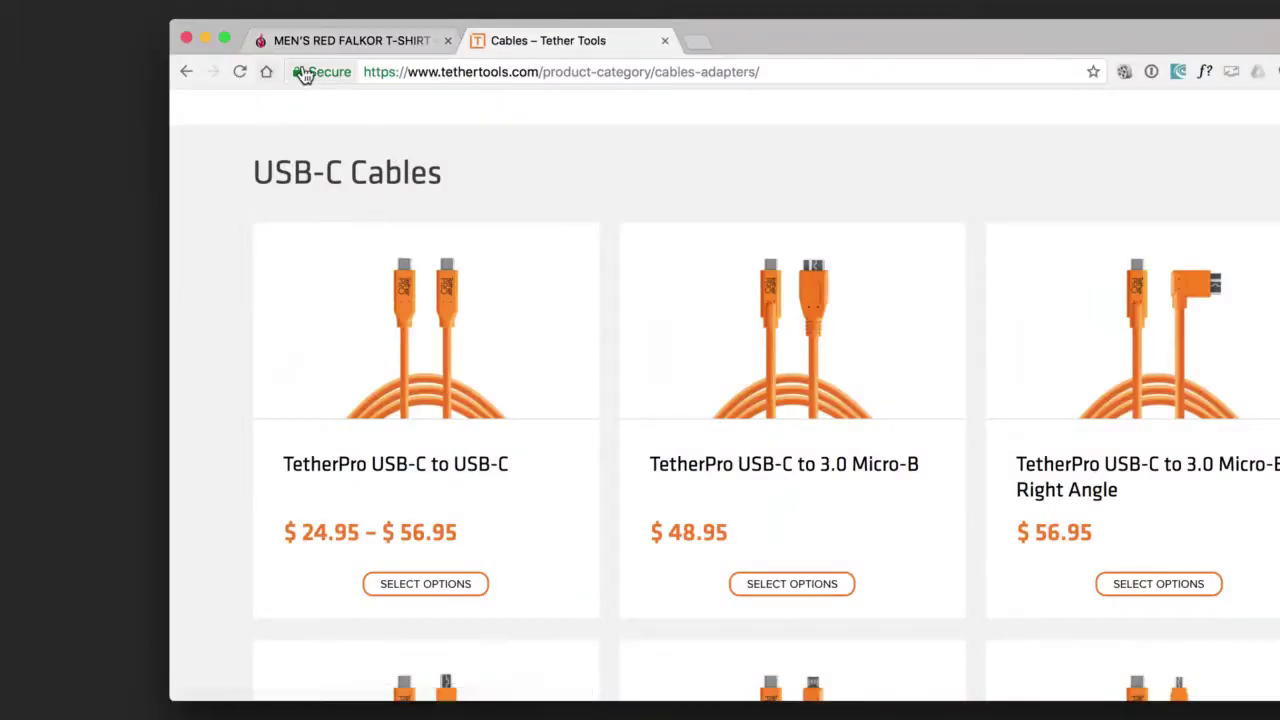
# Step: Switch to the browser and show the men's red Falkor T-shirt page
pyautogui.click(323, 43)
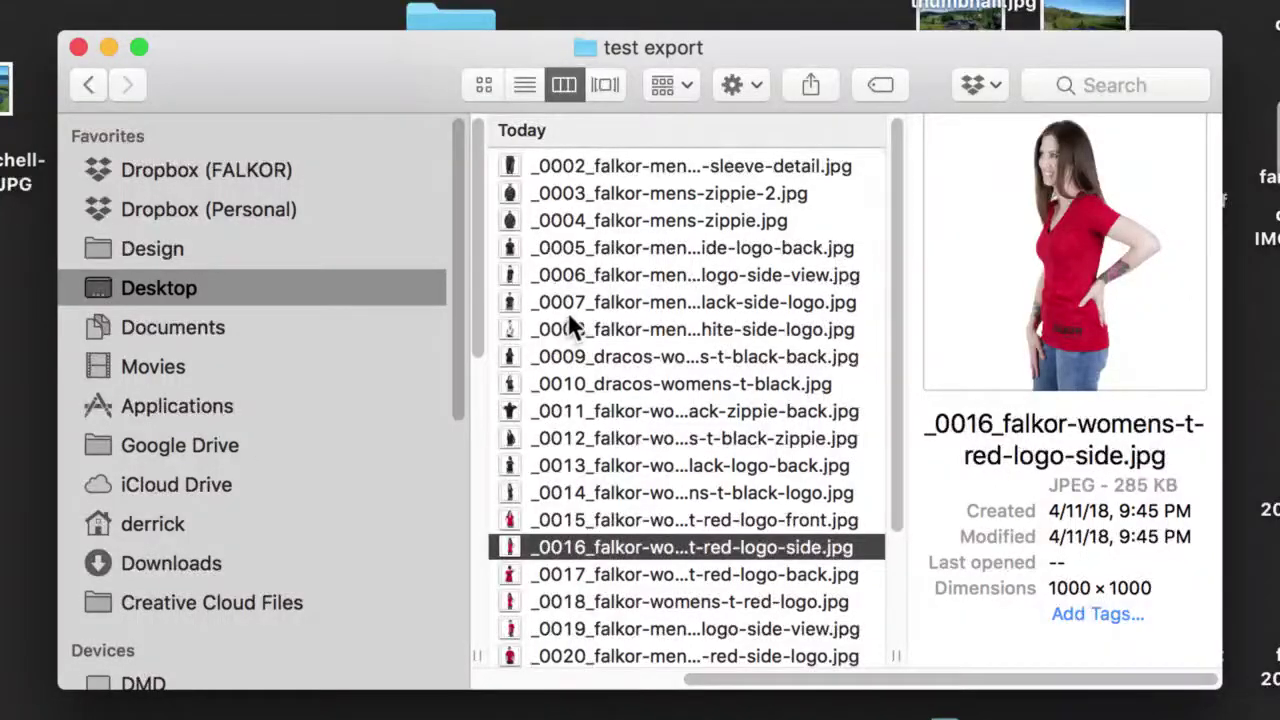
# Step: Select all exported images in the test export folder, try moving them out as a group, and close the Finder window
pyautogui.click(563, 309)
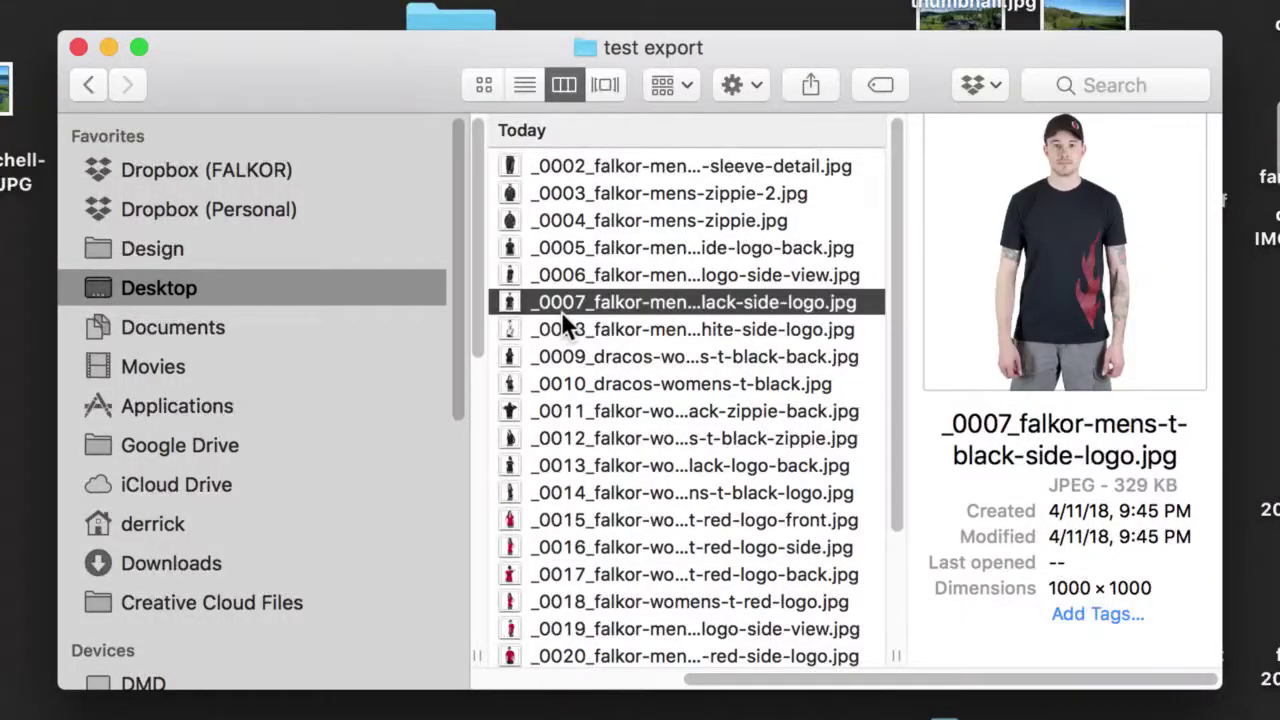
pyautogui.press('super+a')
pyautogui.moveTo(622, 377); pyautogui.dragTo(927, 405)
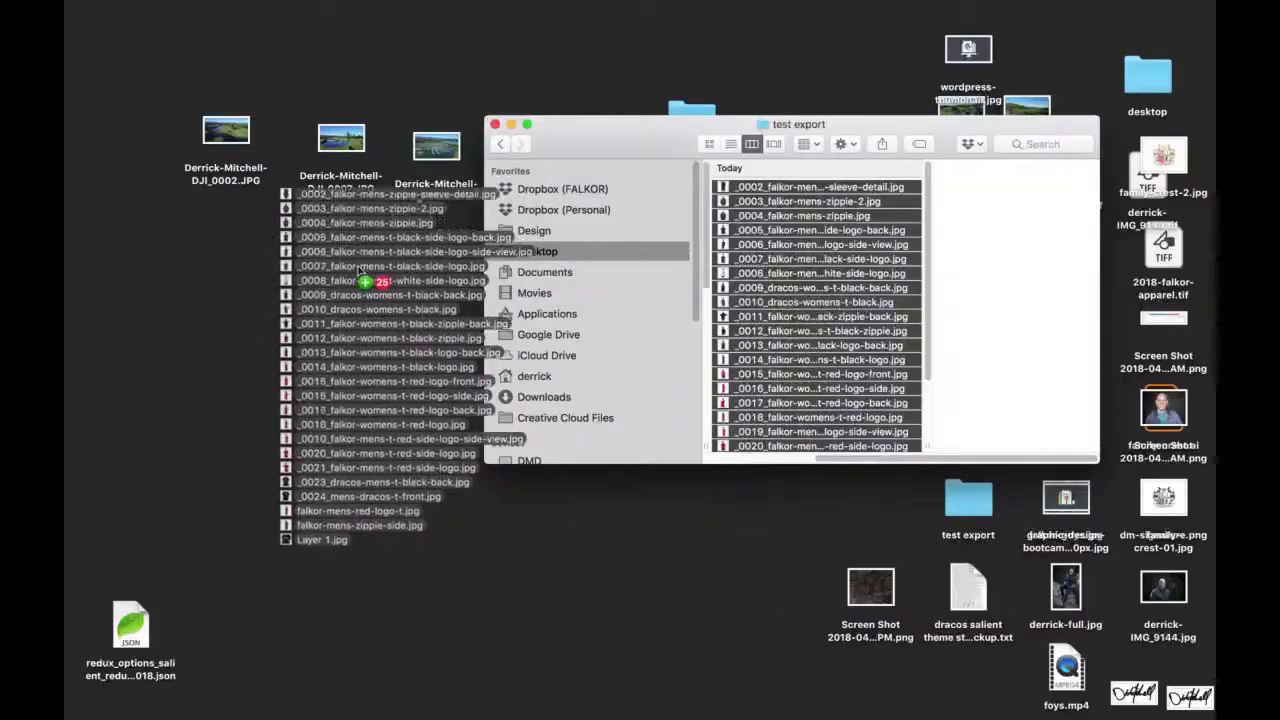
pyautogui.moveTo(943, 314); pyautogui.dragTo(841, 279)
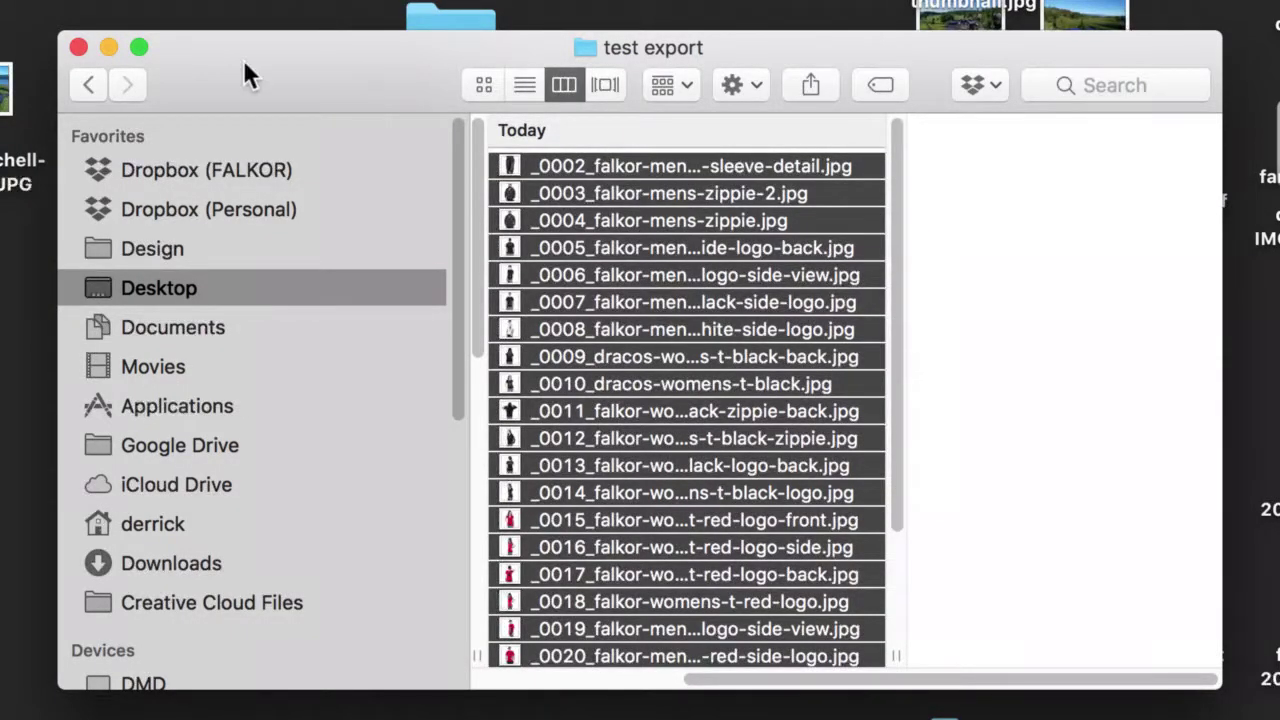
pyautogui.click(74, 48)
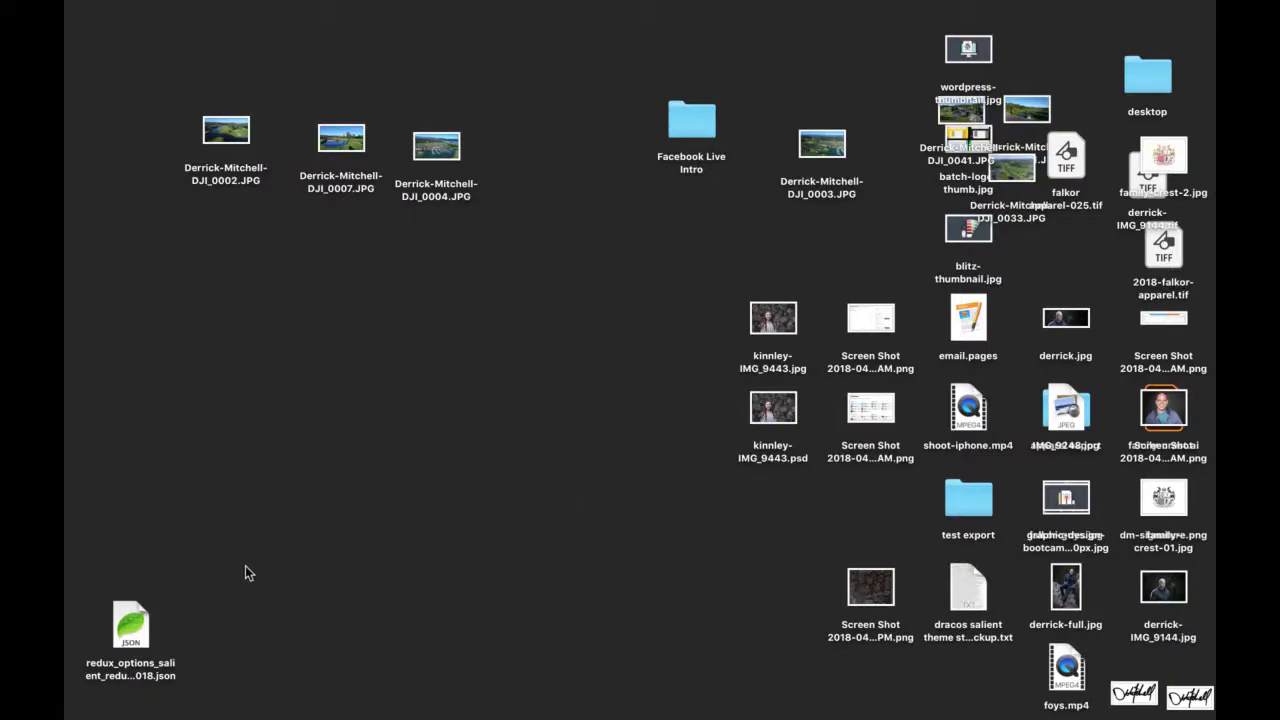